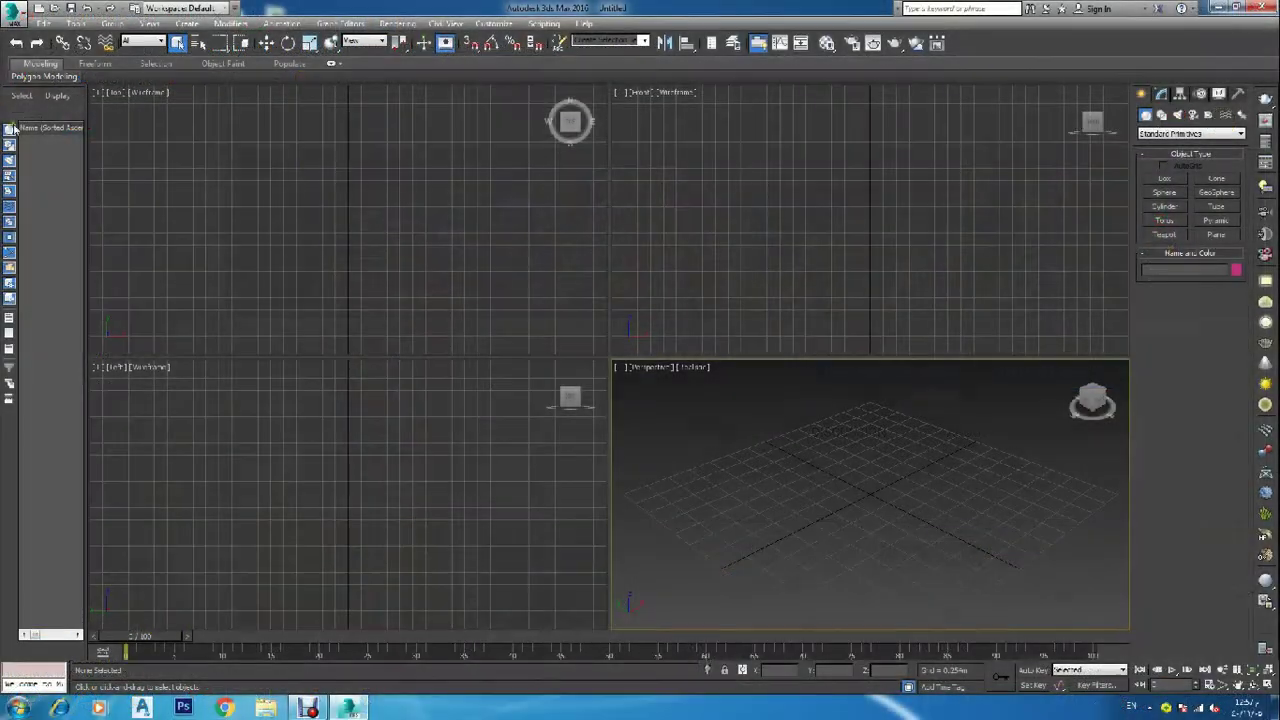
Open the scene "3d imort.max" from the youtube folder in MY DOCUMENTS on drive D, continuing past the missing external files.
click(14, 12)
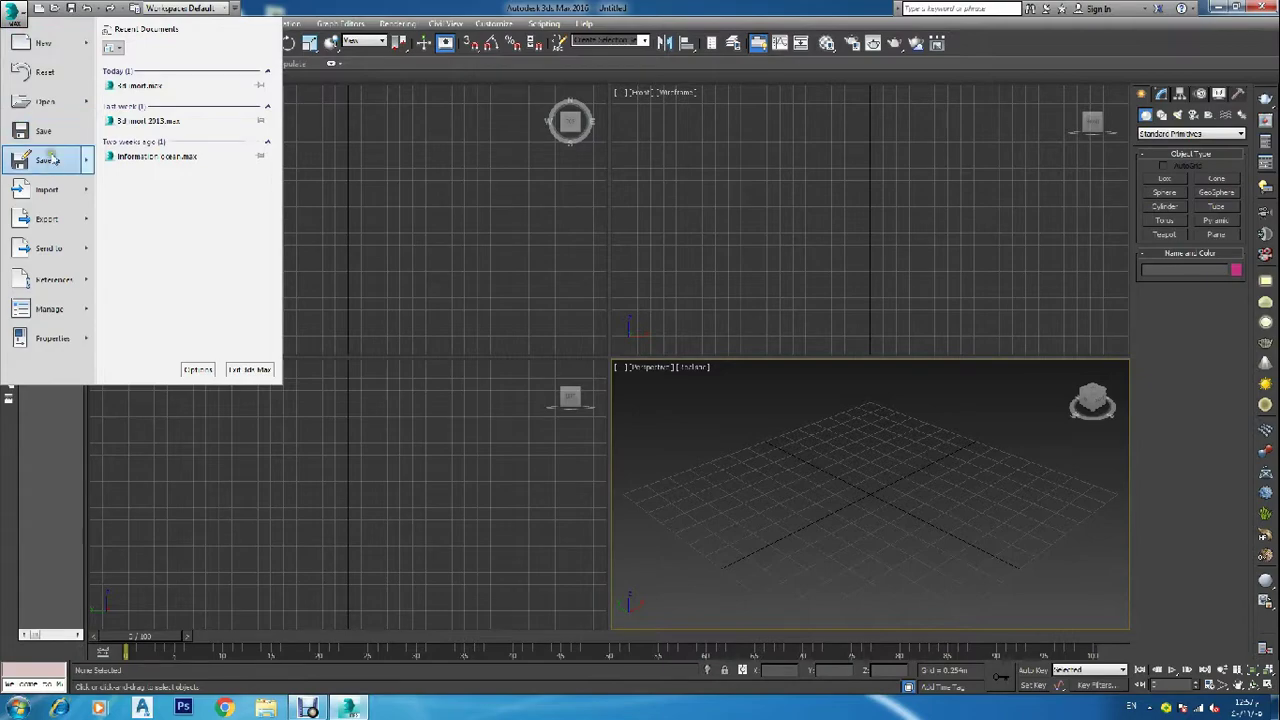
click(45, 101)
click(40, 206)
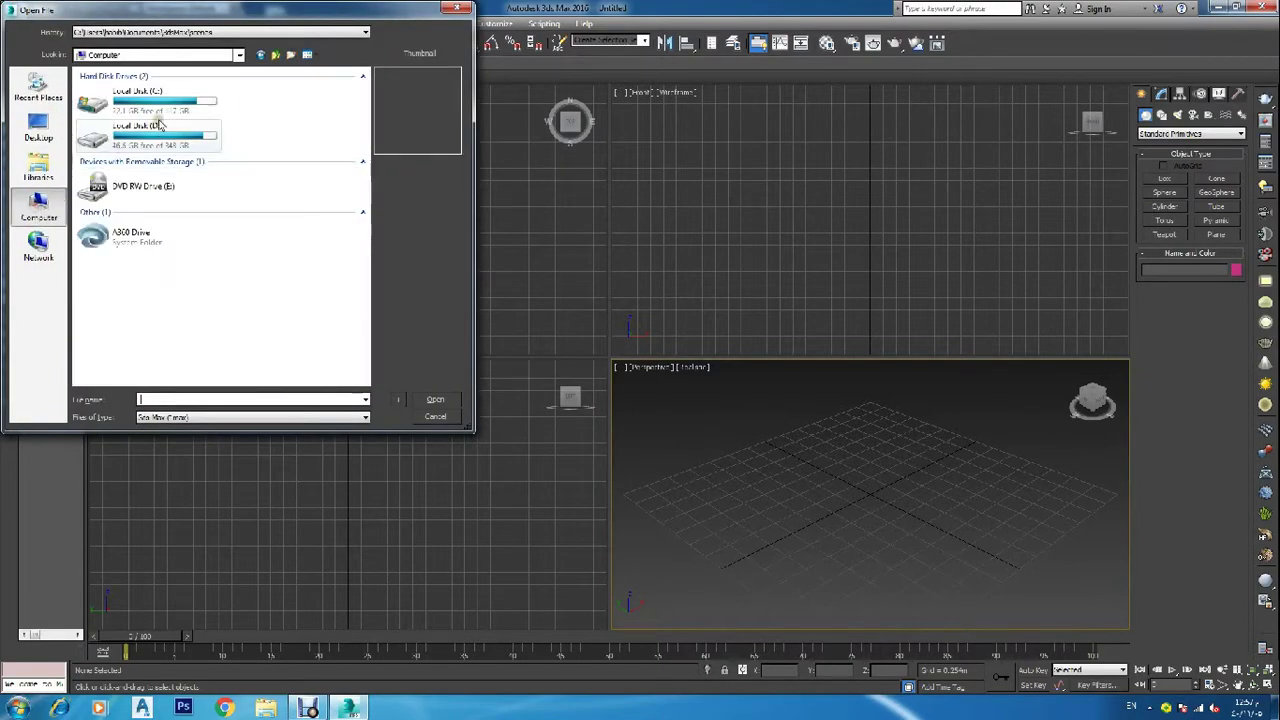
double_click(160, 130)
scroll(177, 220, down, 1)
double_click(90, 242)
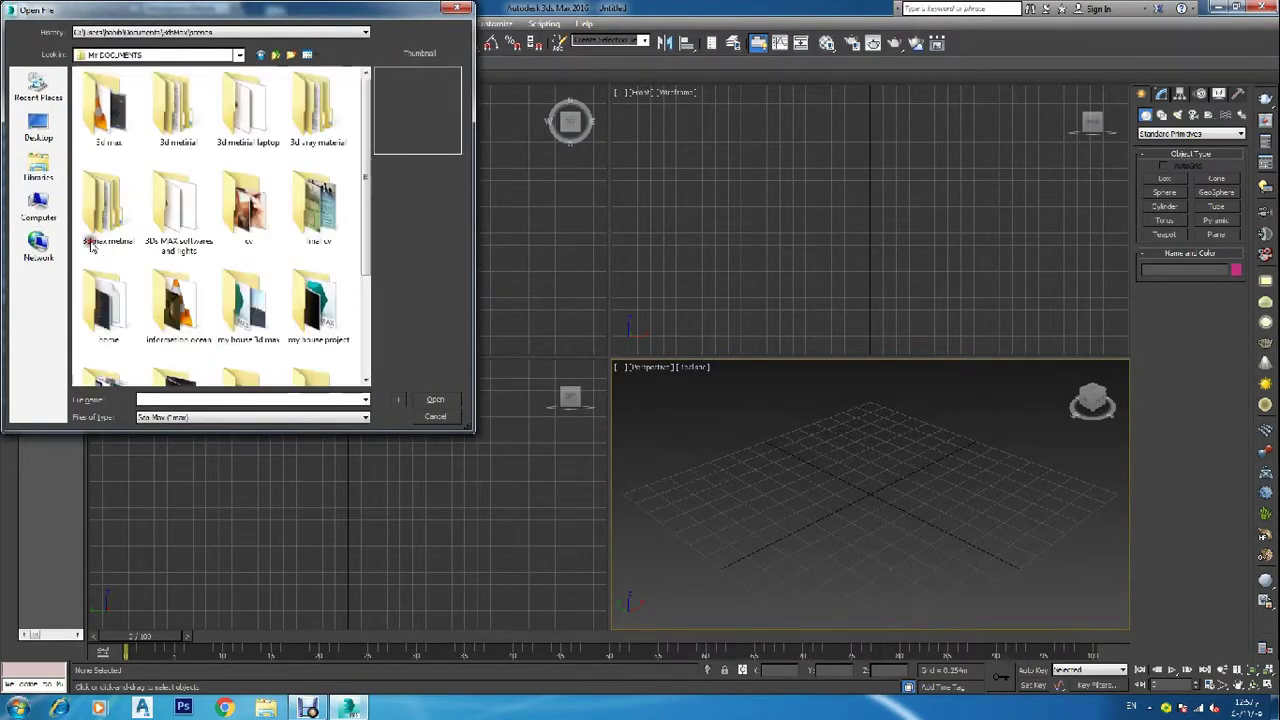
scroll(177, 268, down, 3)
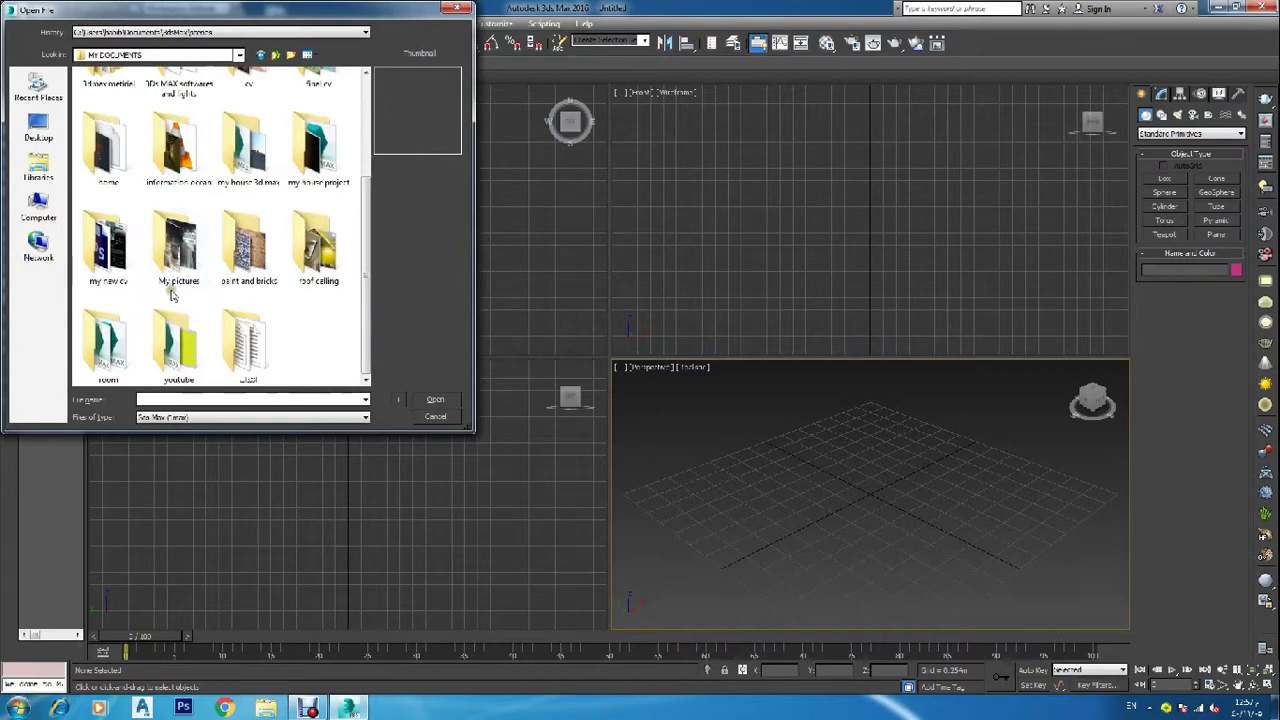
double_click(177, 343)
click(243, 113)
click(436, 399)
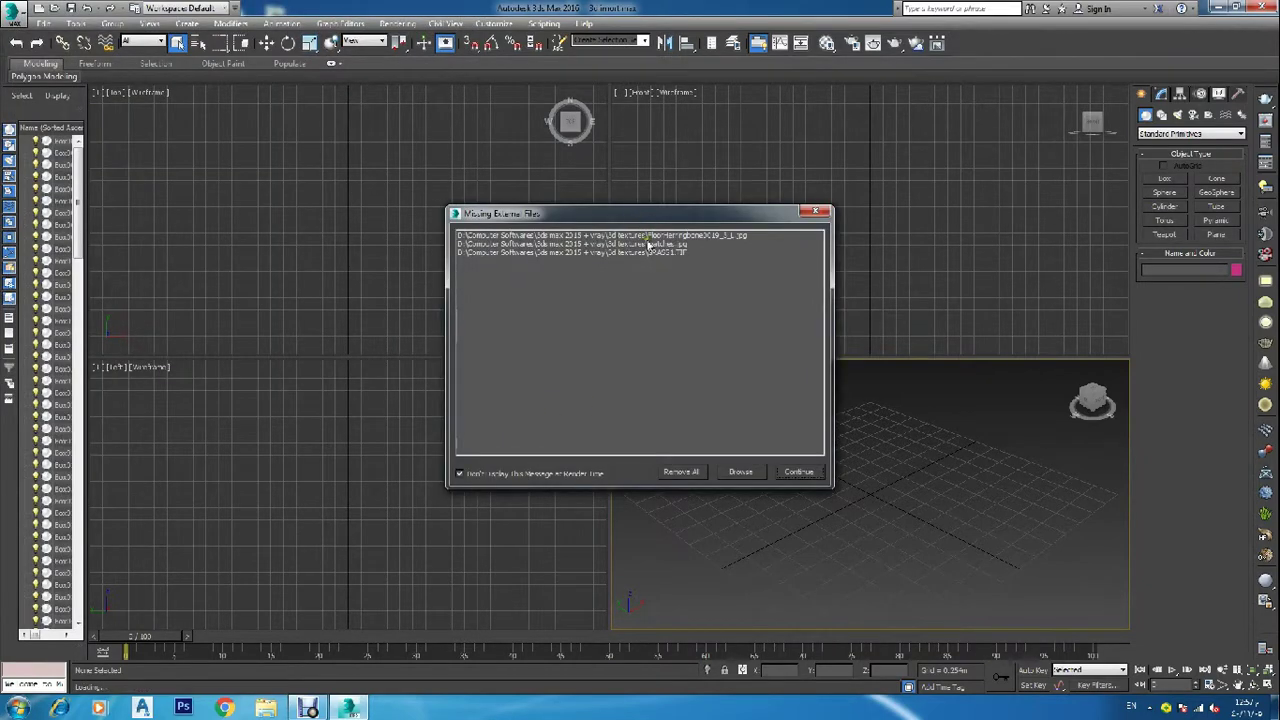
click(800, 474)
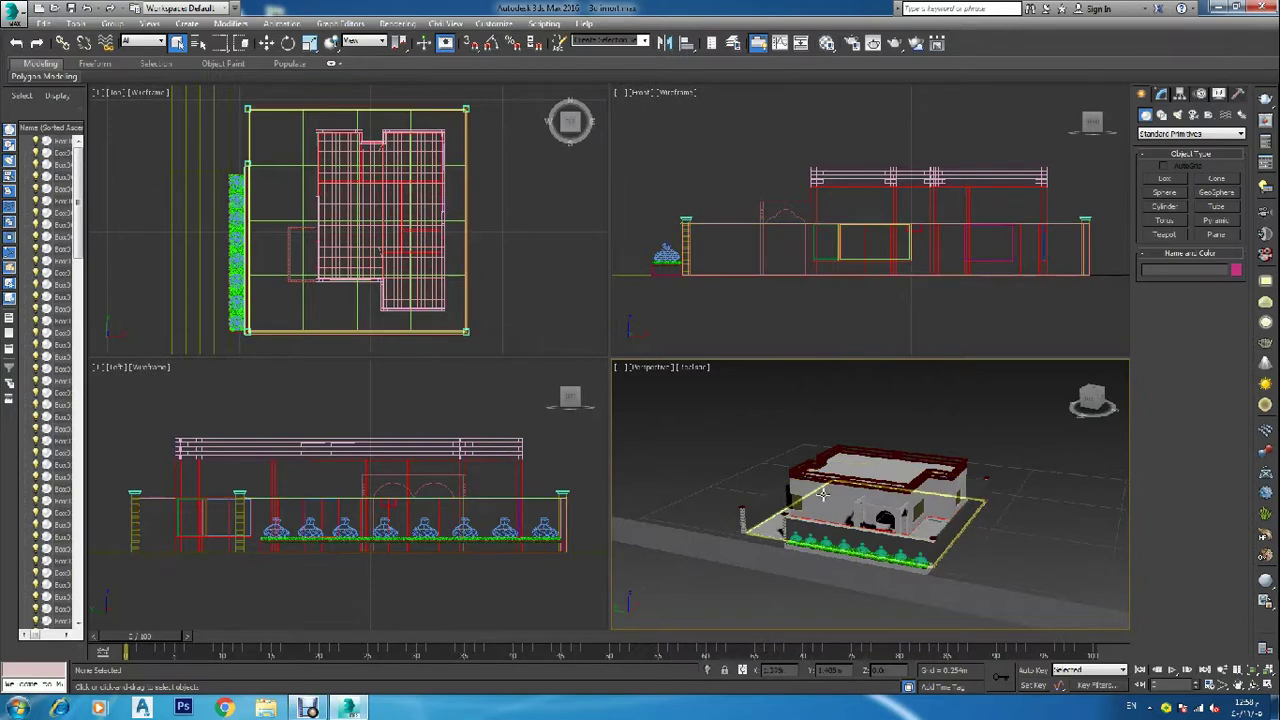
Select the long planter box in front of the house wall and assign the unused "16 - Default" material to it.
scroll(928, 578, up, 6)
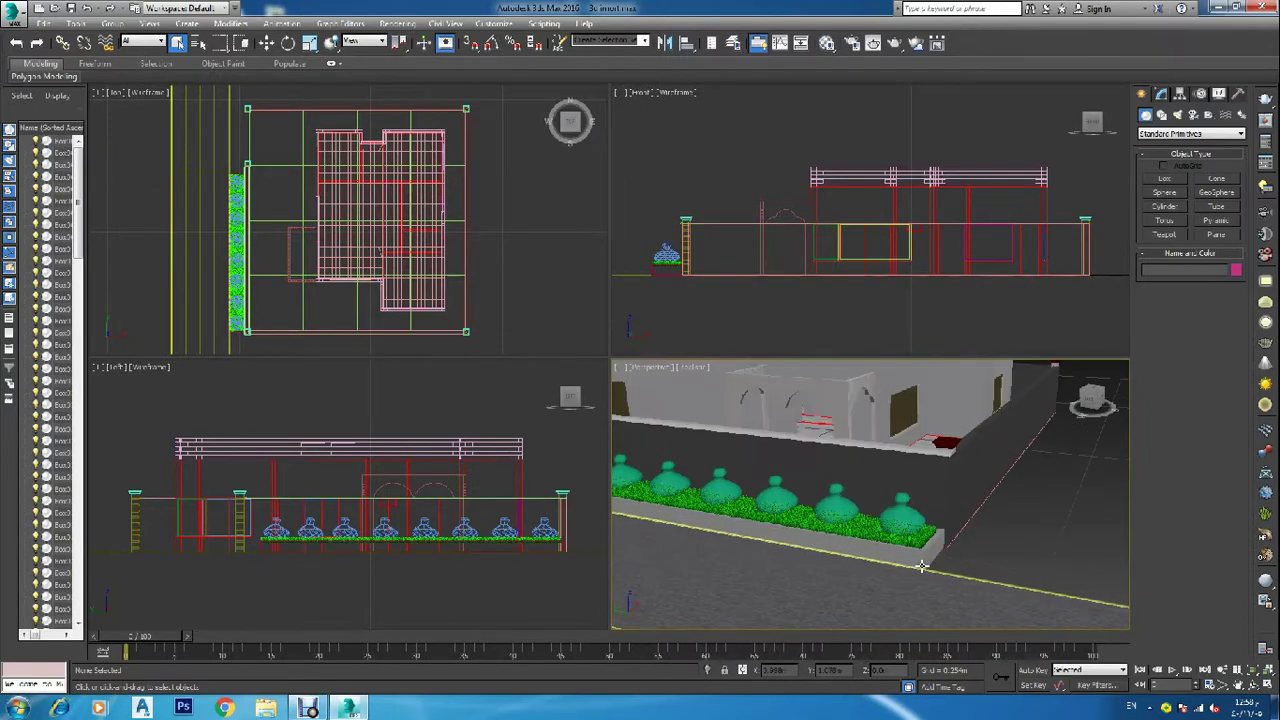
click(921, 560)
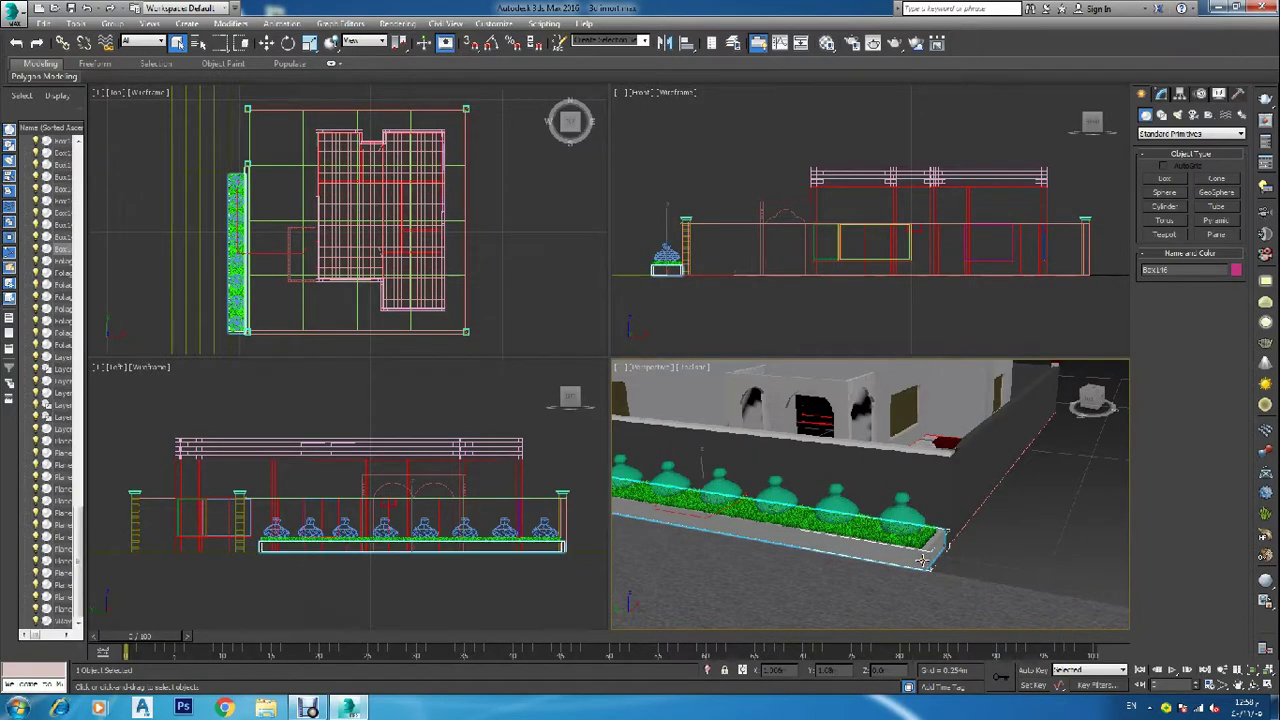
key(m)
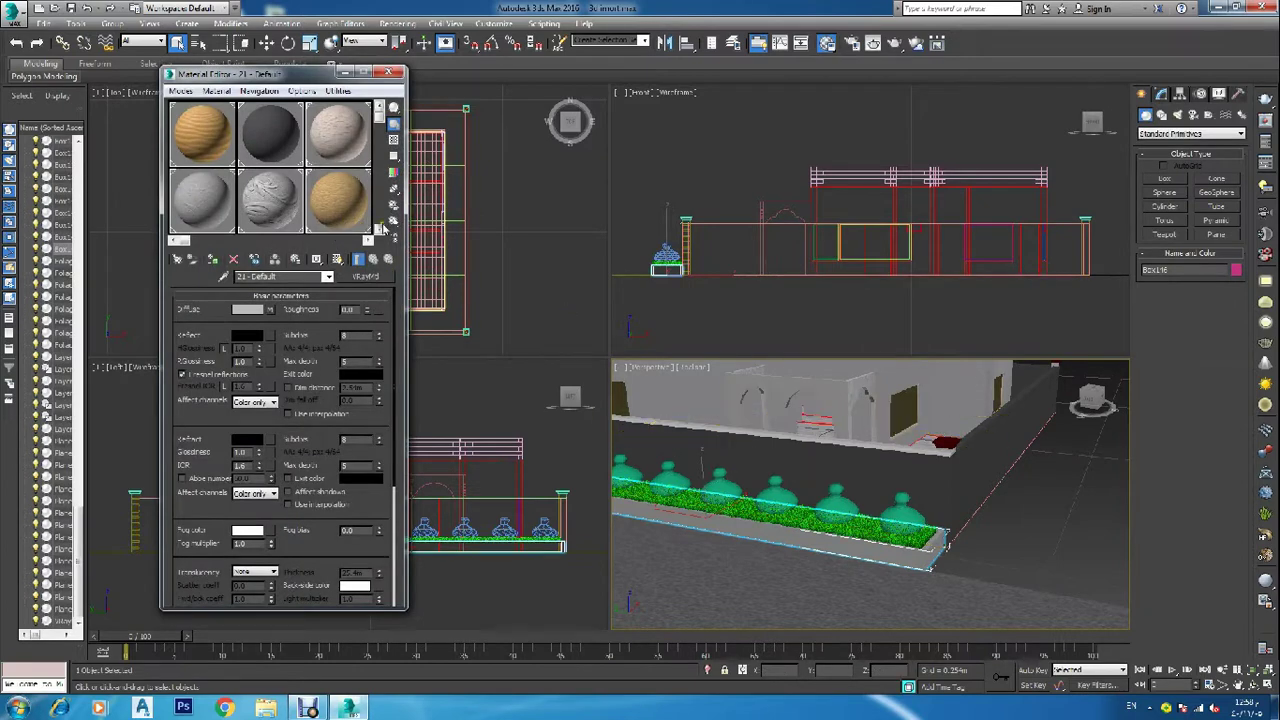
click(381, 229)
click(381, 229)
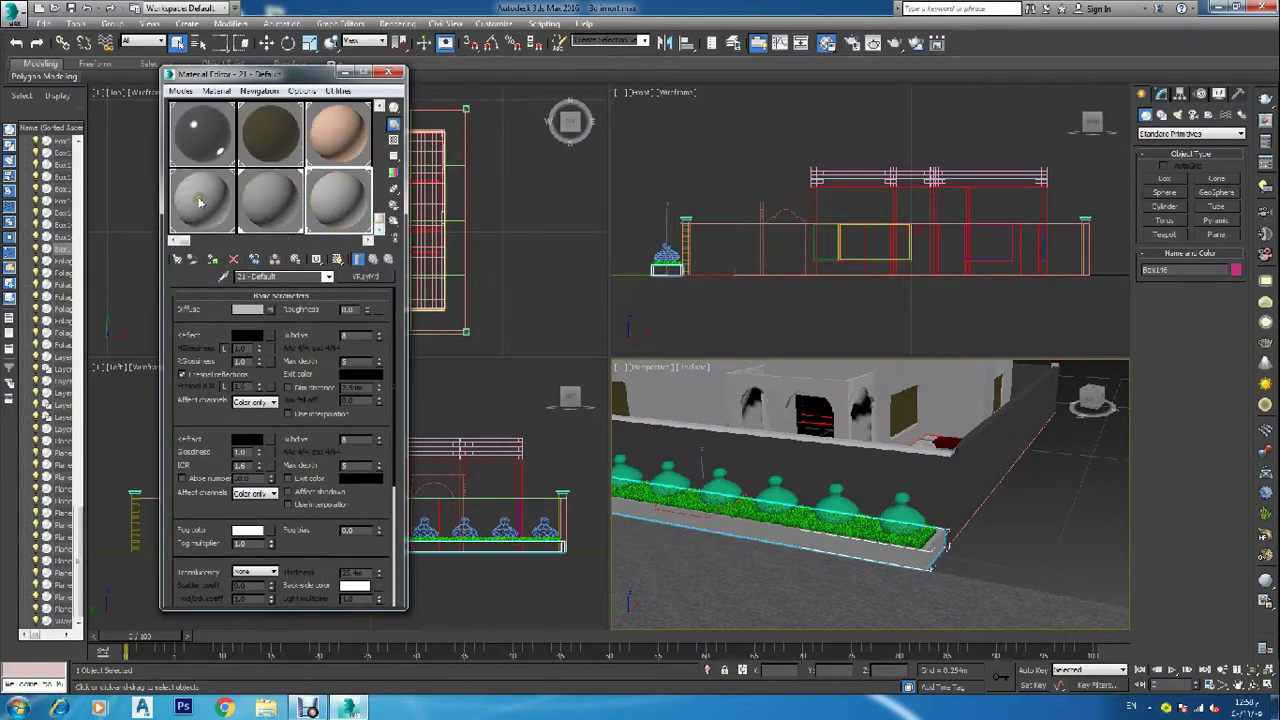
click(268, 205)
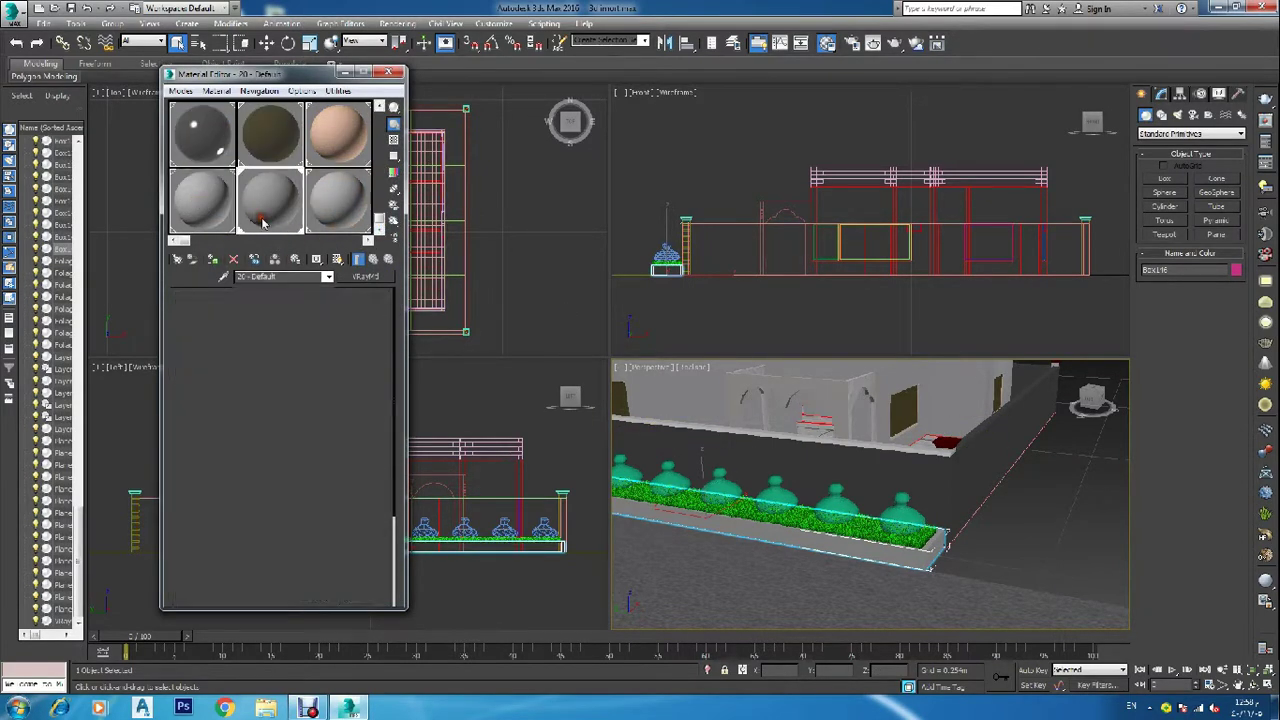
click(340, 210)
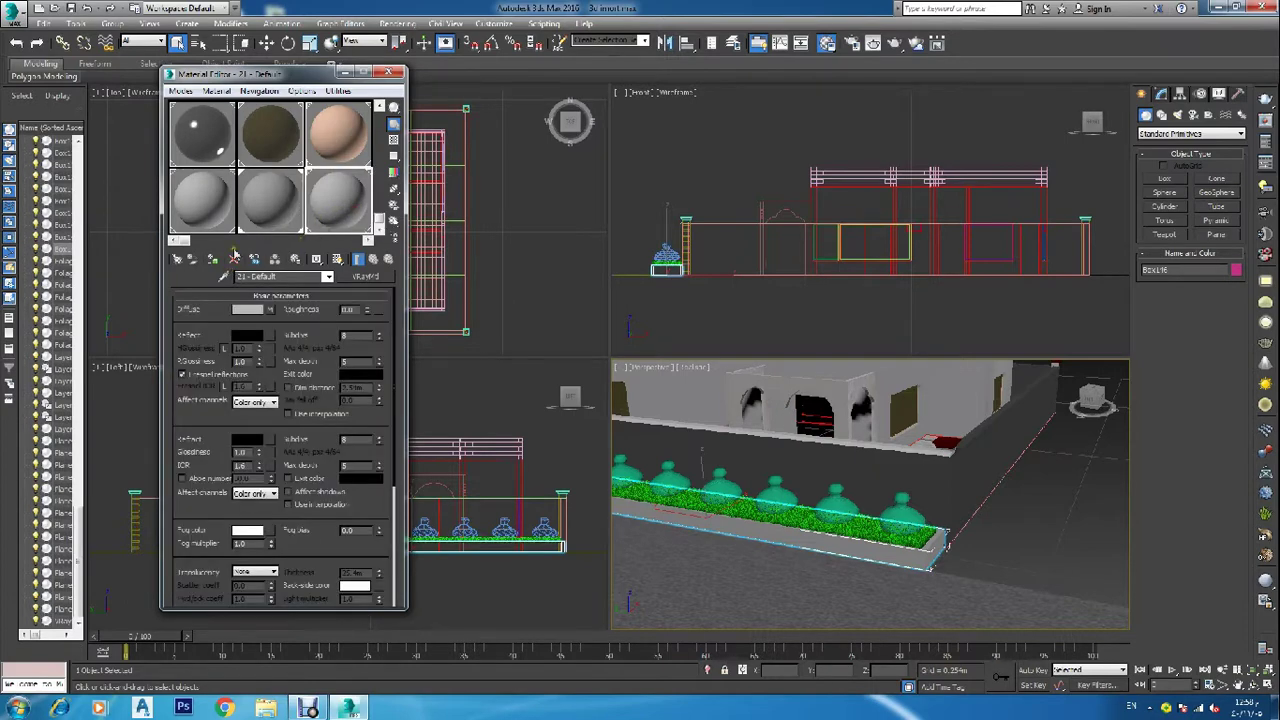
drag(179, 241, 272, 242)
click(305, 135)
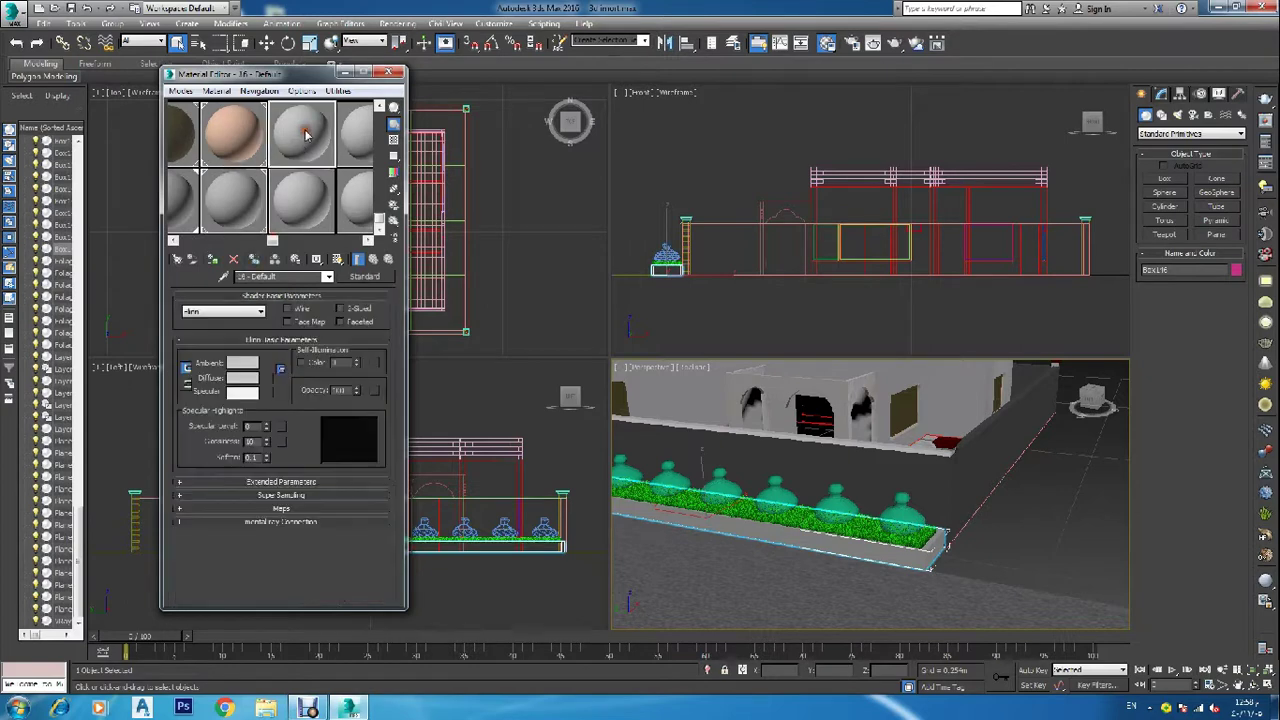
click(213, 260)
Change the planter's material type to VRayMtl and enable its shaded display in the viewport.
click(366, 277)
click(517, 405)
scroll(520, 408, down, 2)
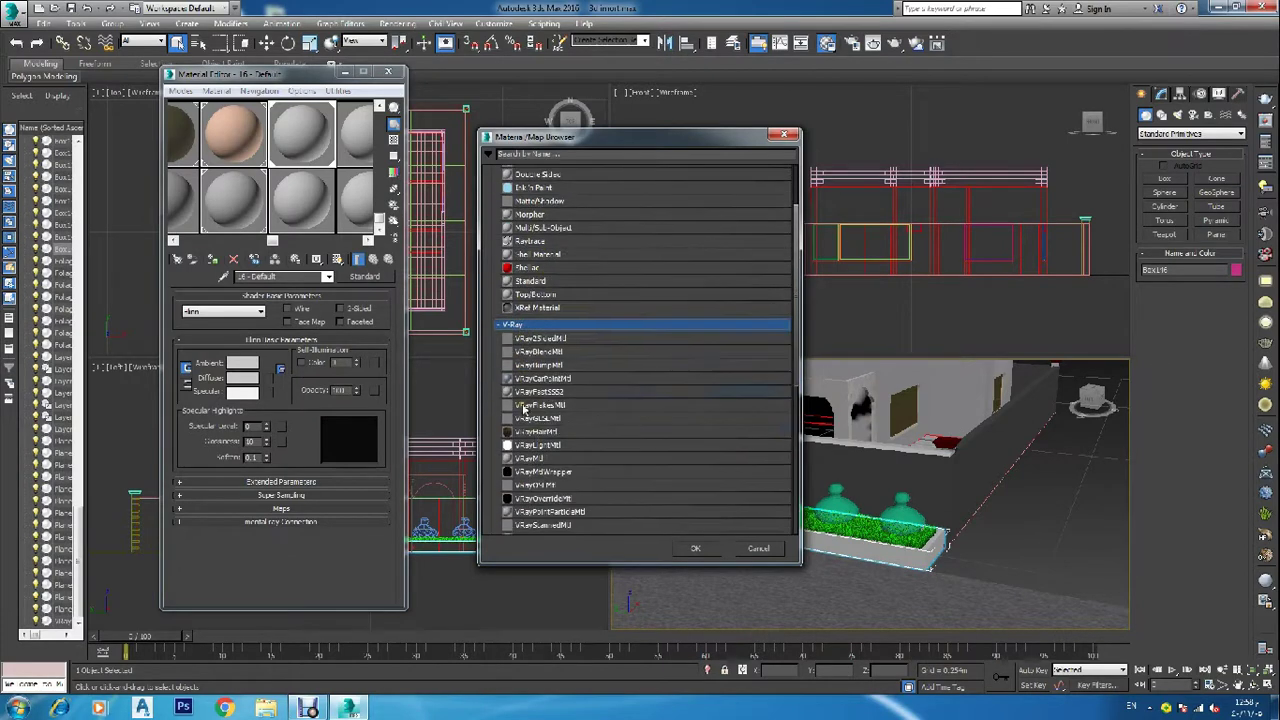
double_click(545, 459)
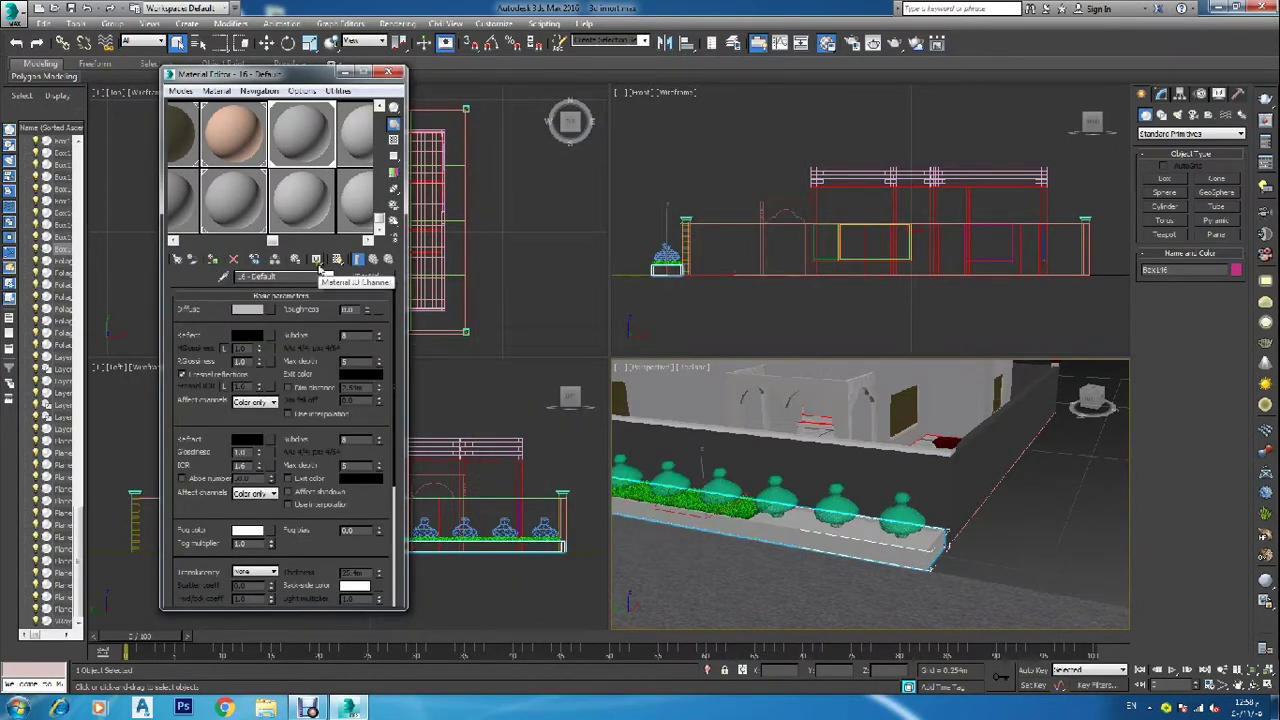
click(339, 262)
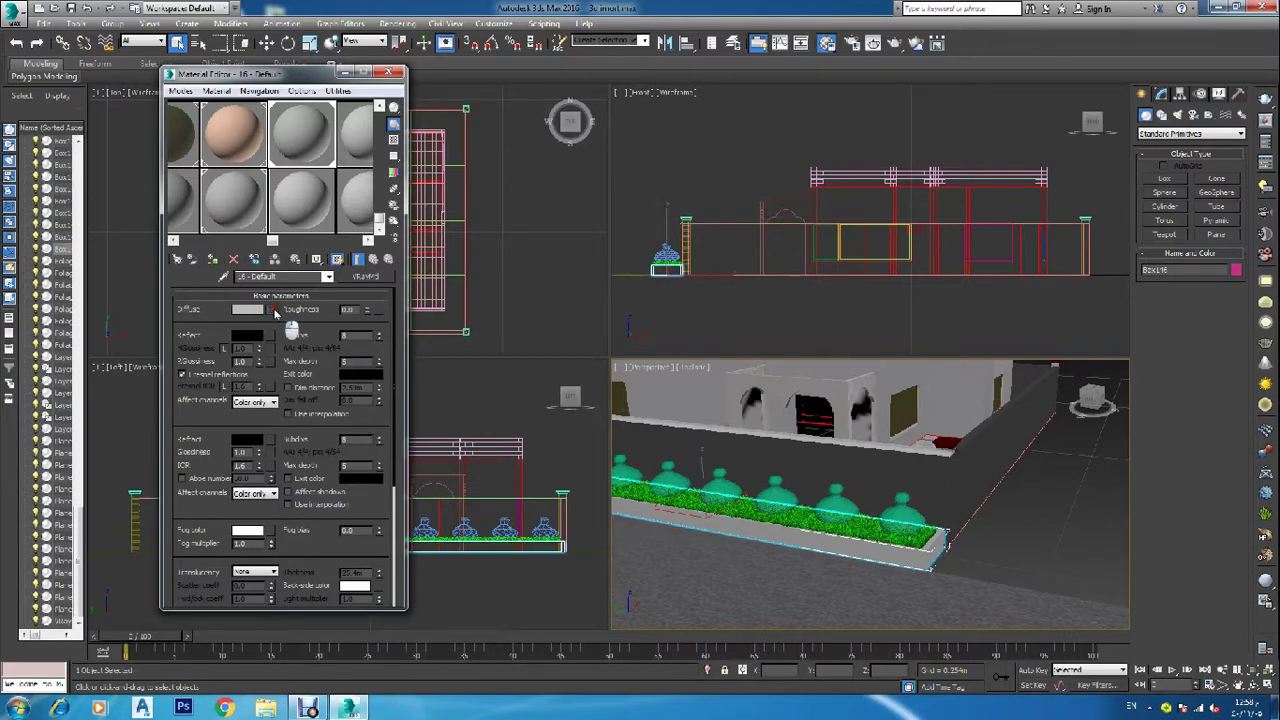
Load the baldora .jpg bitmap from the youtube folder as the diffuse map and show it on the planter box in the viewport.
click(277, 310)
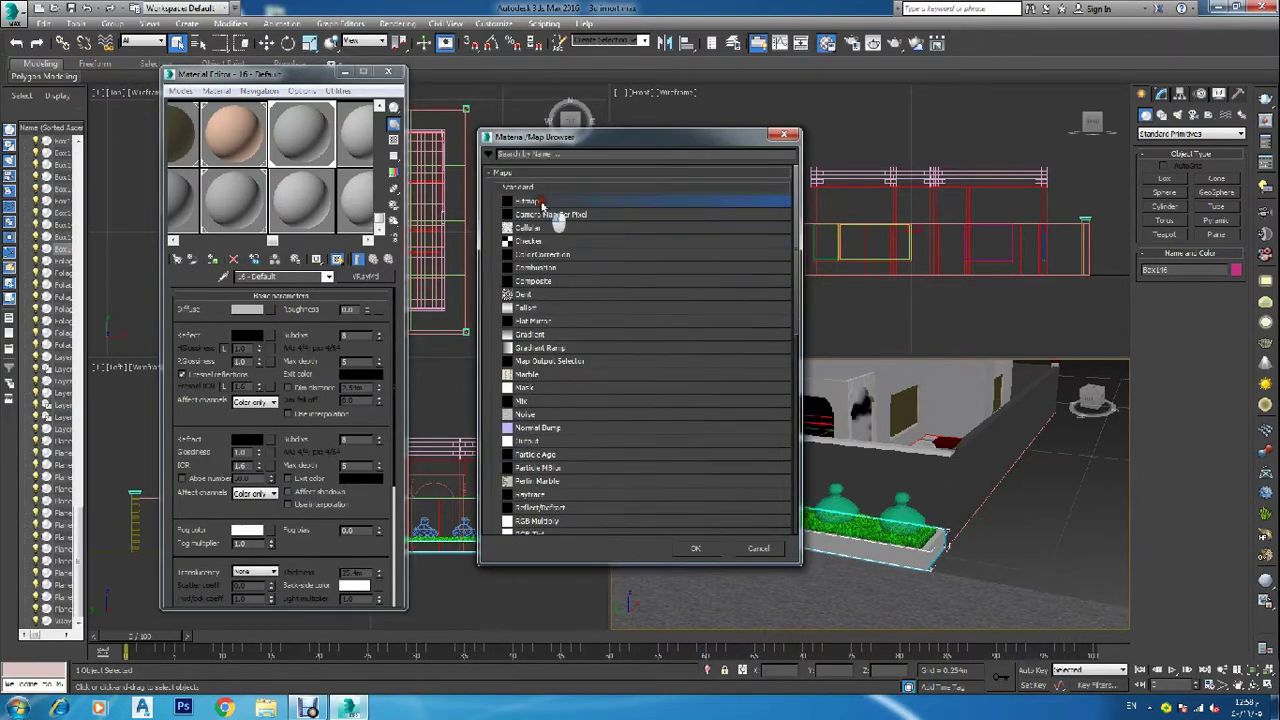
double_click(553, 202)
click(45, 207)
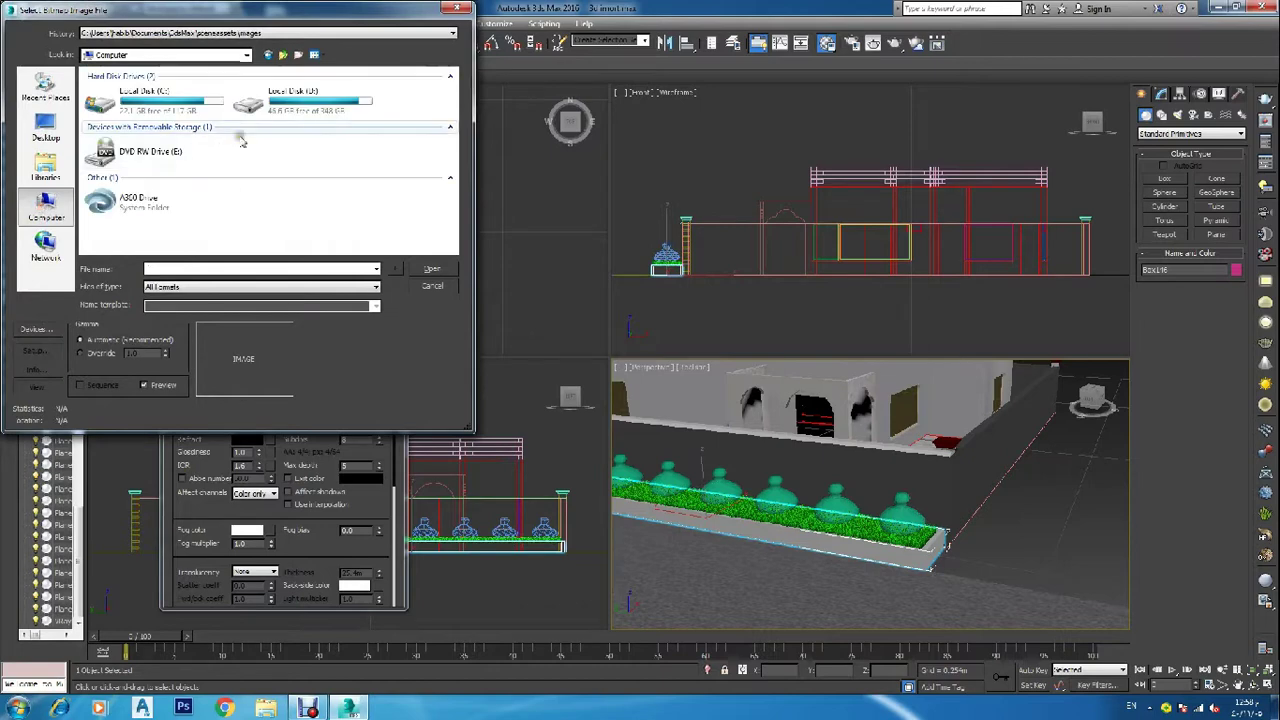
double_click(165, 100)
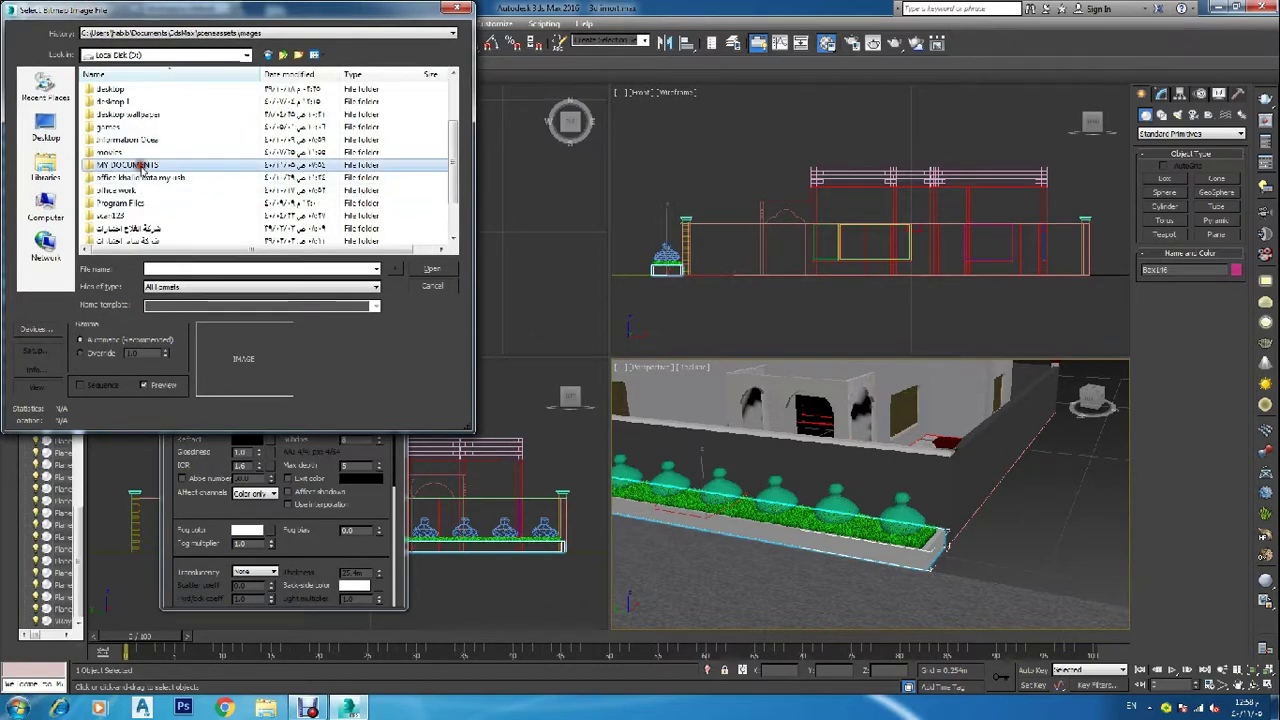
double_click(125, 164)
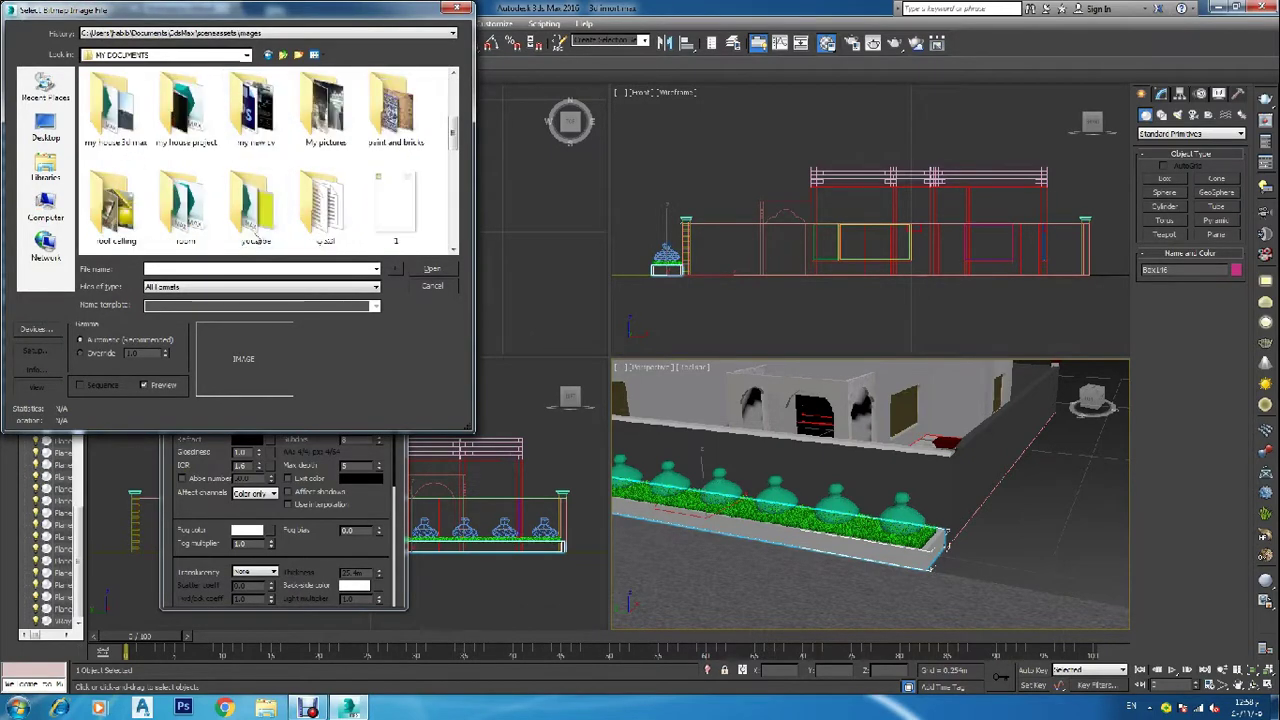
double_click(245, 210)
double_click(395, 112)
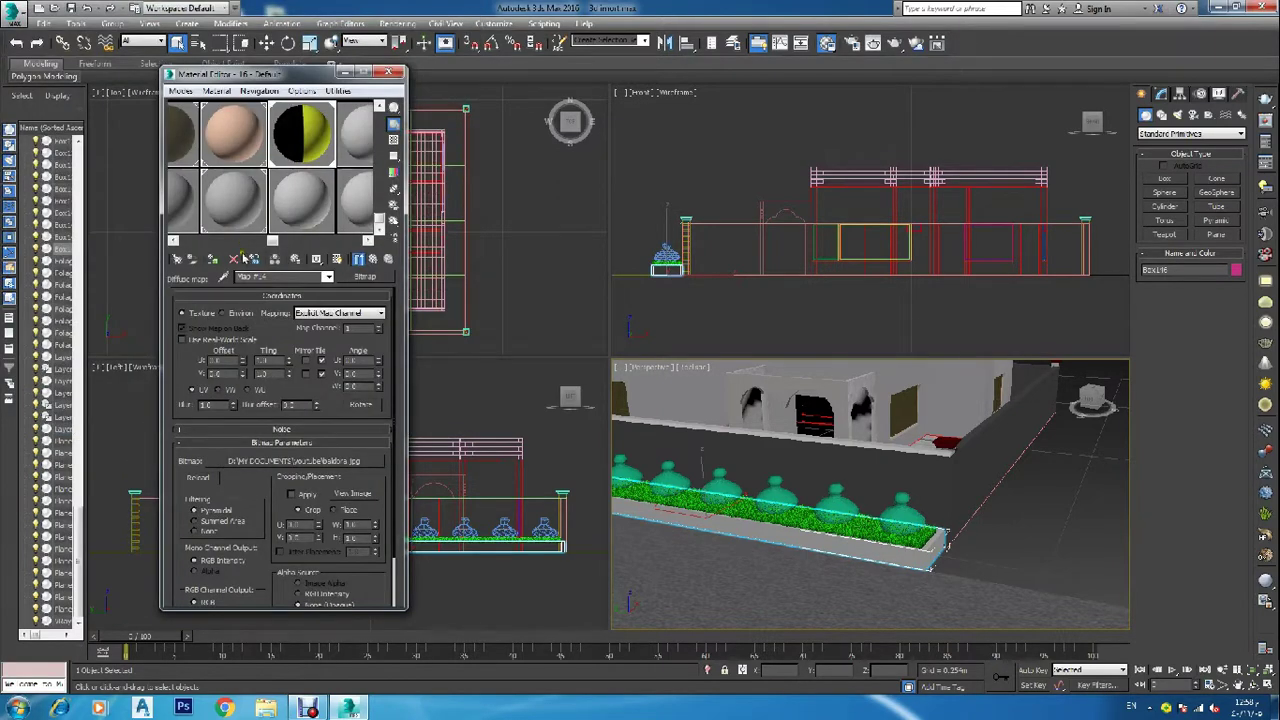
click(213, 260)
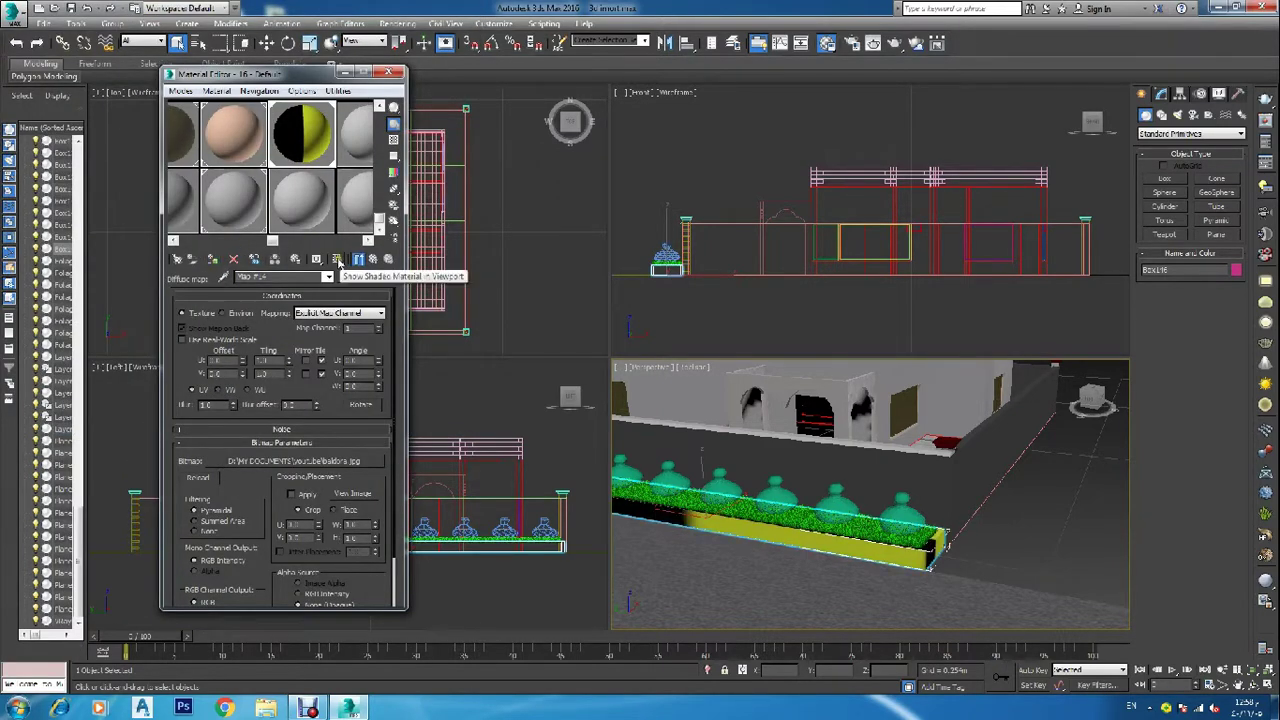
click(338, 260)
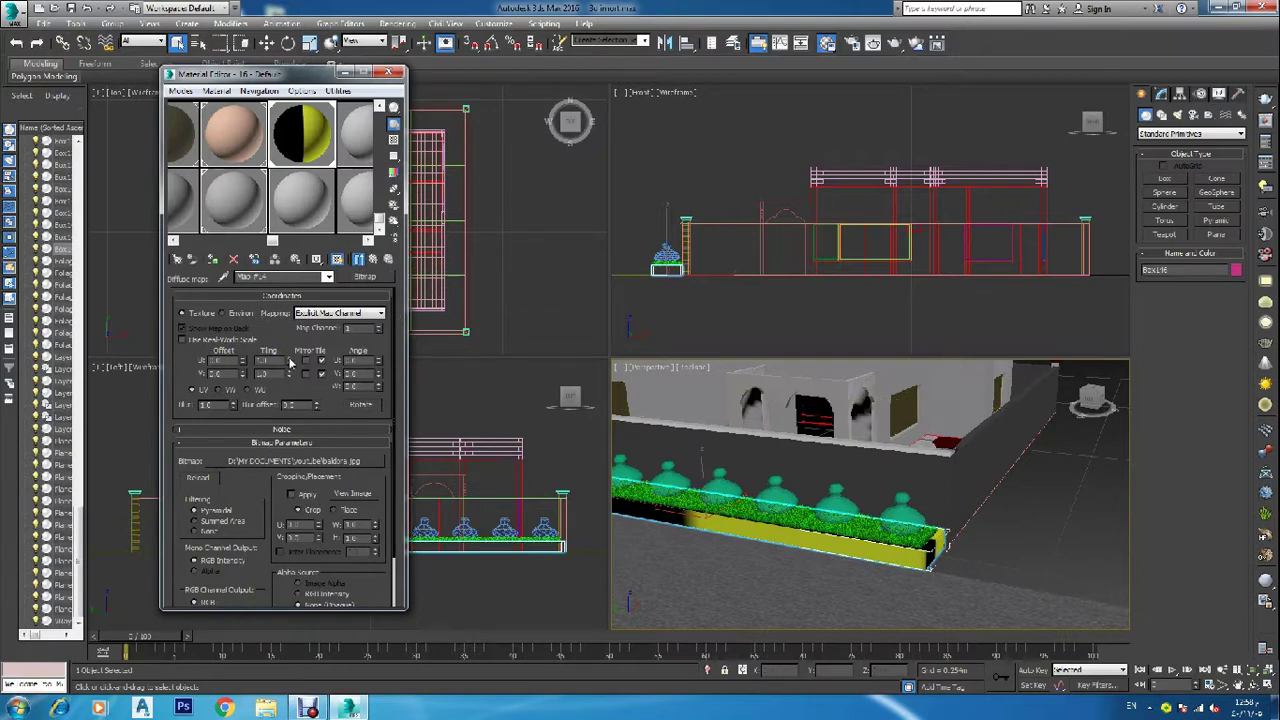
Increase the diffuse bitmap's U tiling to about 9 and close the Material Editor.
drag(289, 360, 294, 337)
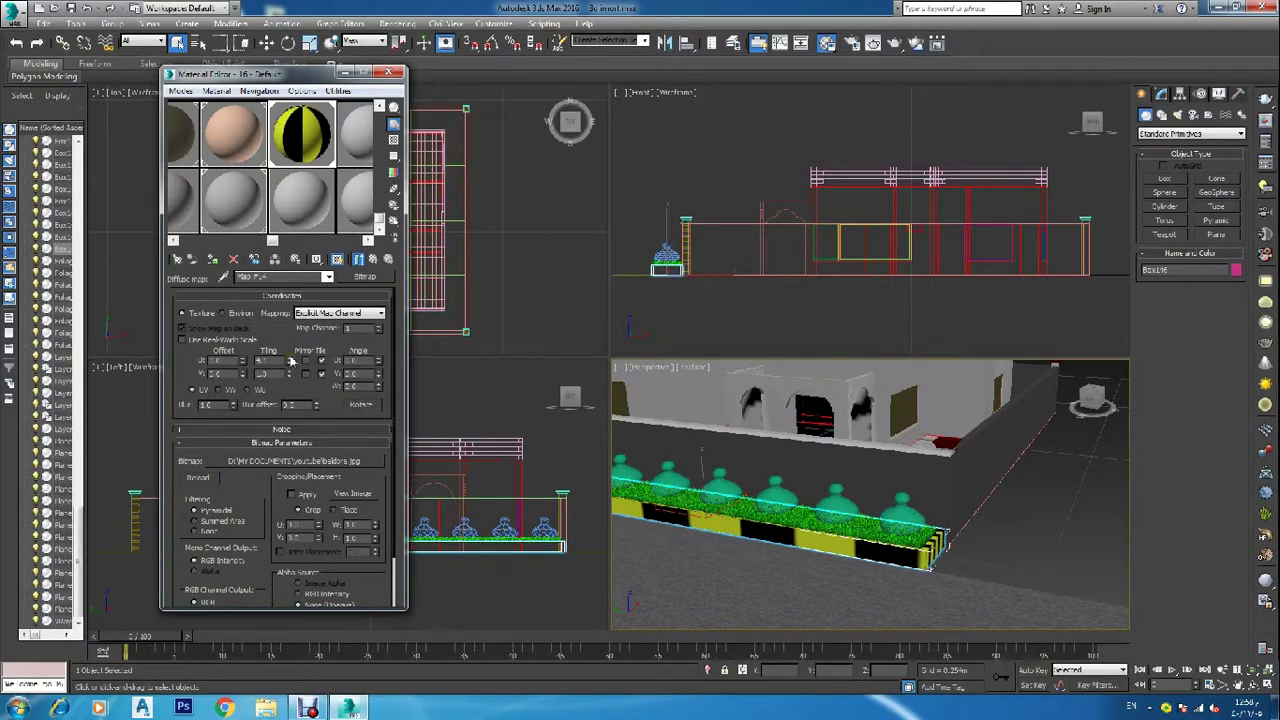
drag(290, 361, 296, 355)
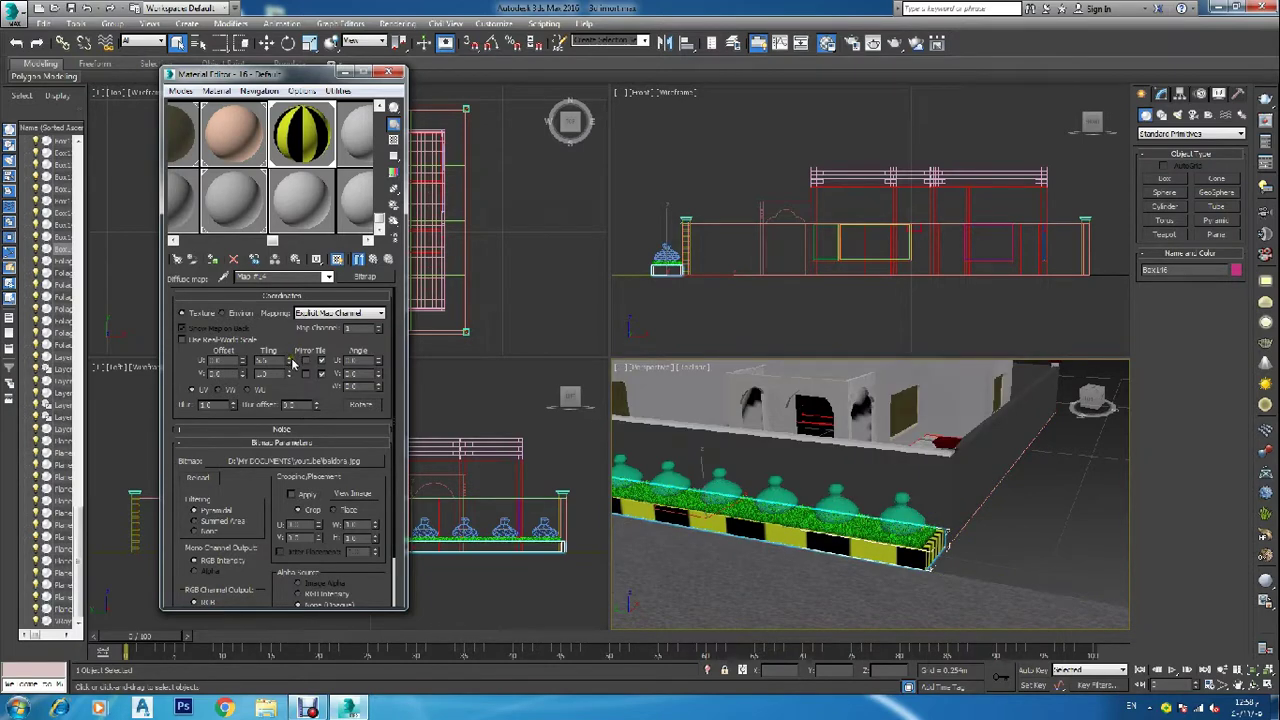
mouse_move(291, 362)
mouse_down()
mouse_move(291, 347)
mouse_move(302, 362)
mouse_move(308, 347)
mouse_move(291, 366)
mouse_up()
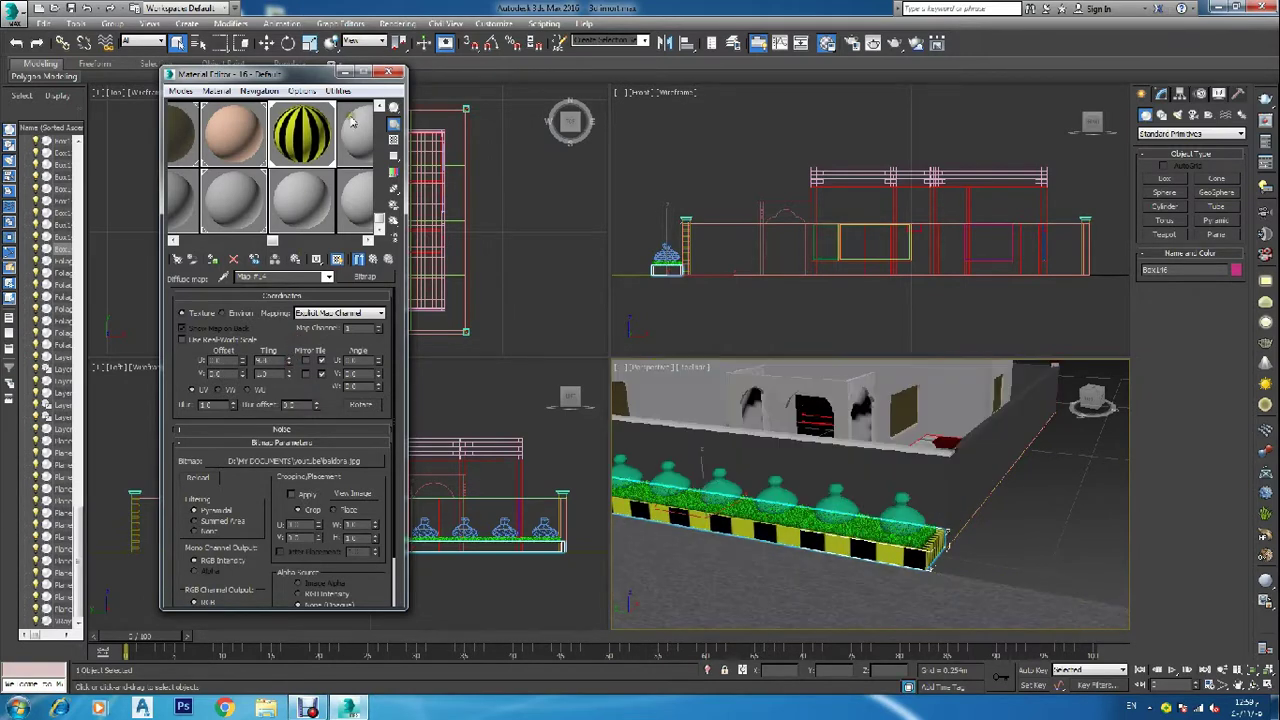
click(393, 72)
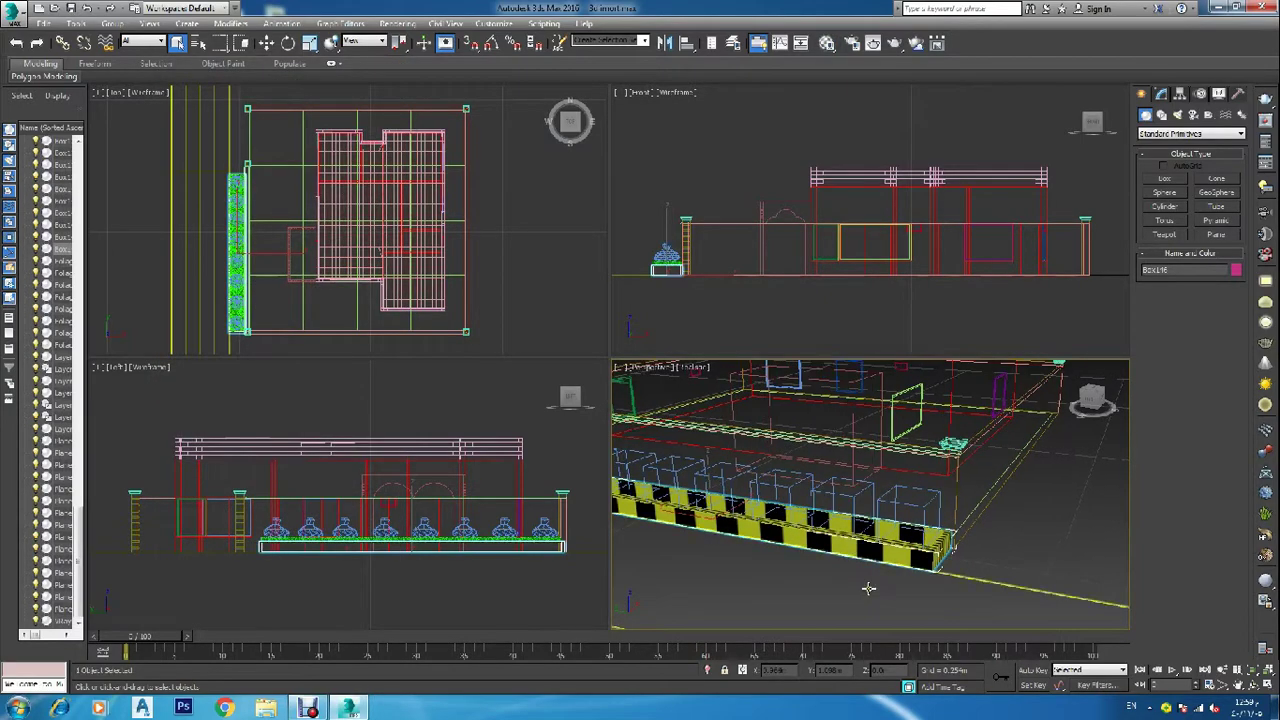
Convert the planter box to an Editable Poly.
middle_drag(932, 564, 922, 573)
right_click(921, 489)
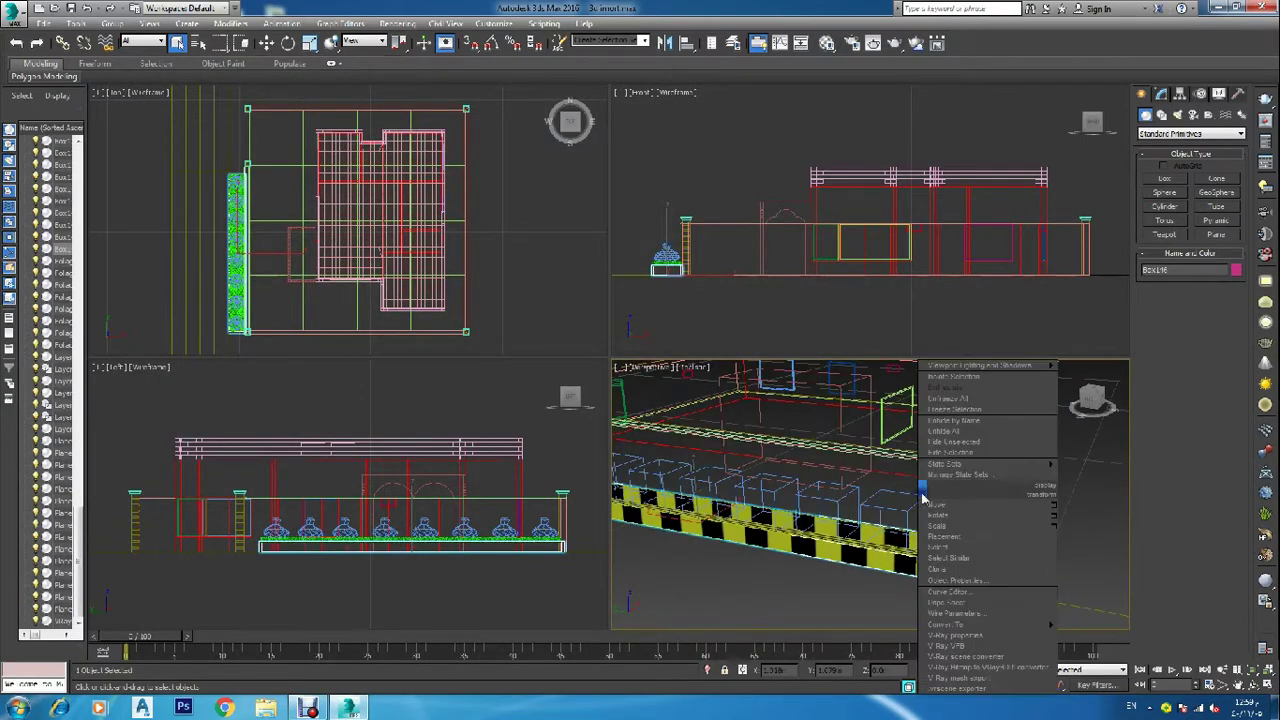
mouse_move(968, 624)
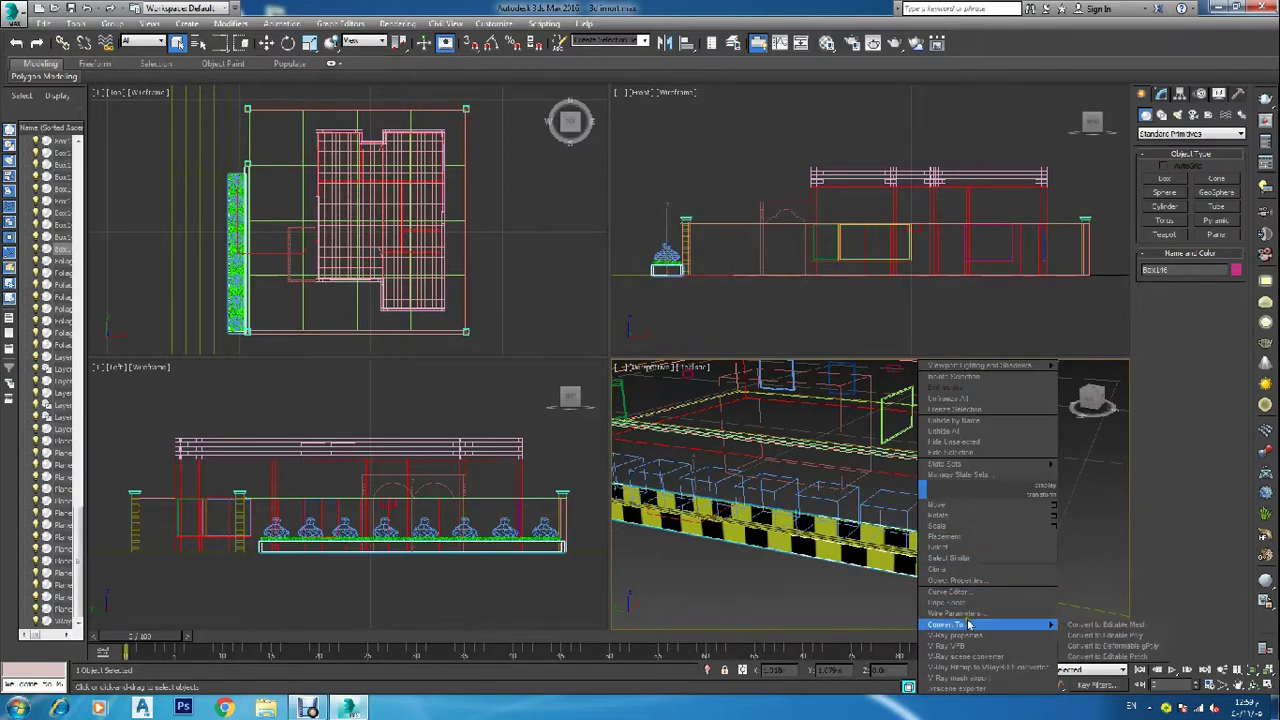
click(1107, 635)
Select the polygons at the planter box's near end and assign the striped "16 - Default" material to them.
click(1203, 281)
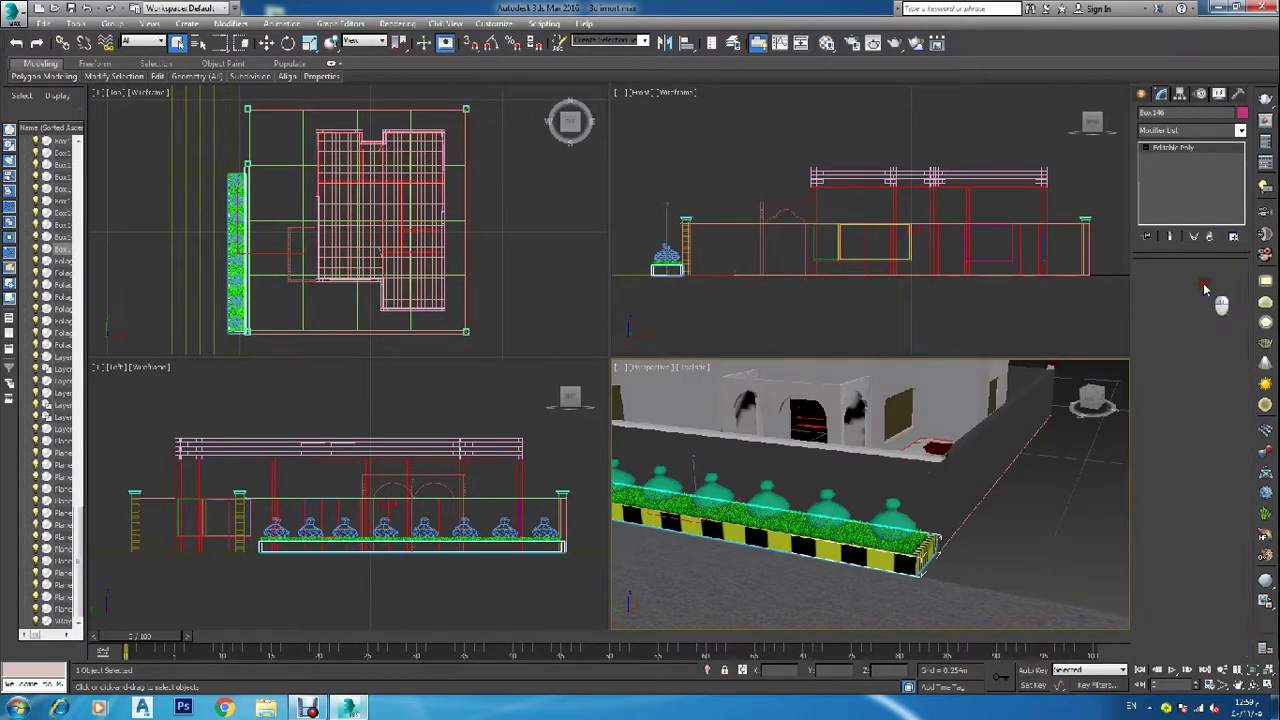
click(928, 556)
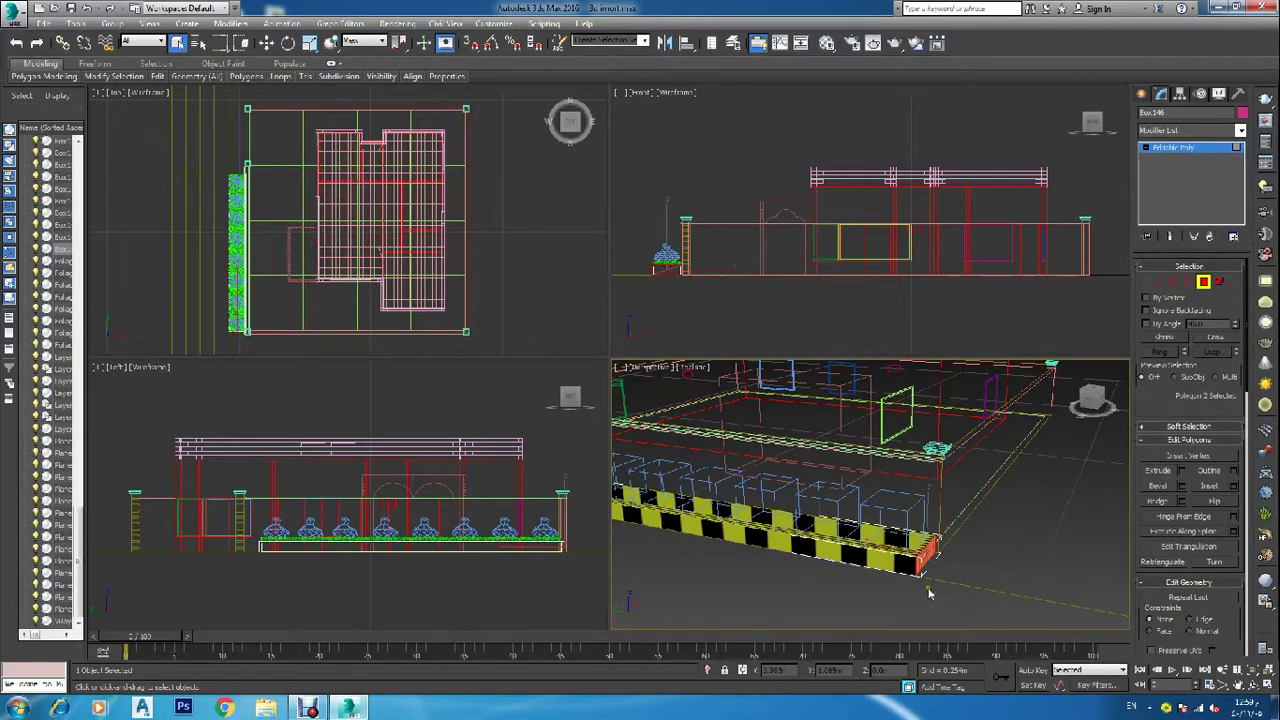
ctrl+click(930, 562)
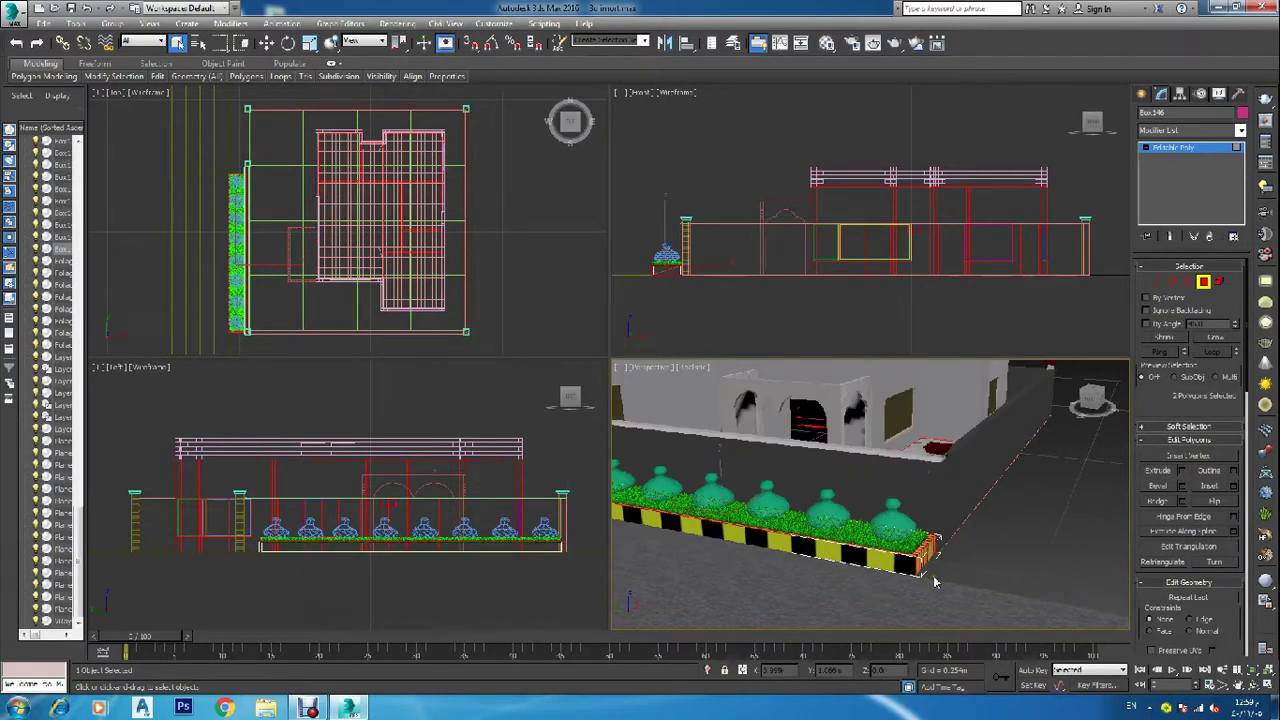
key(m)
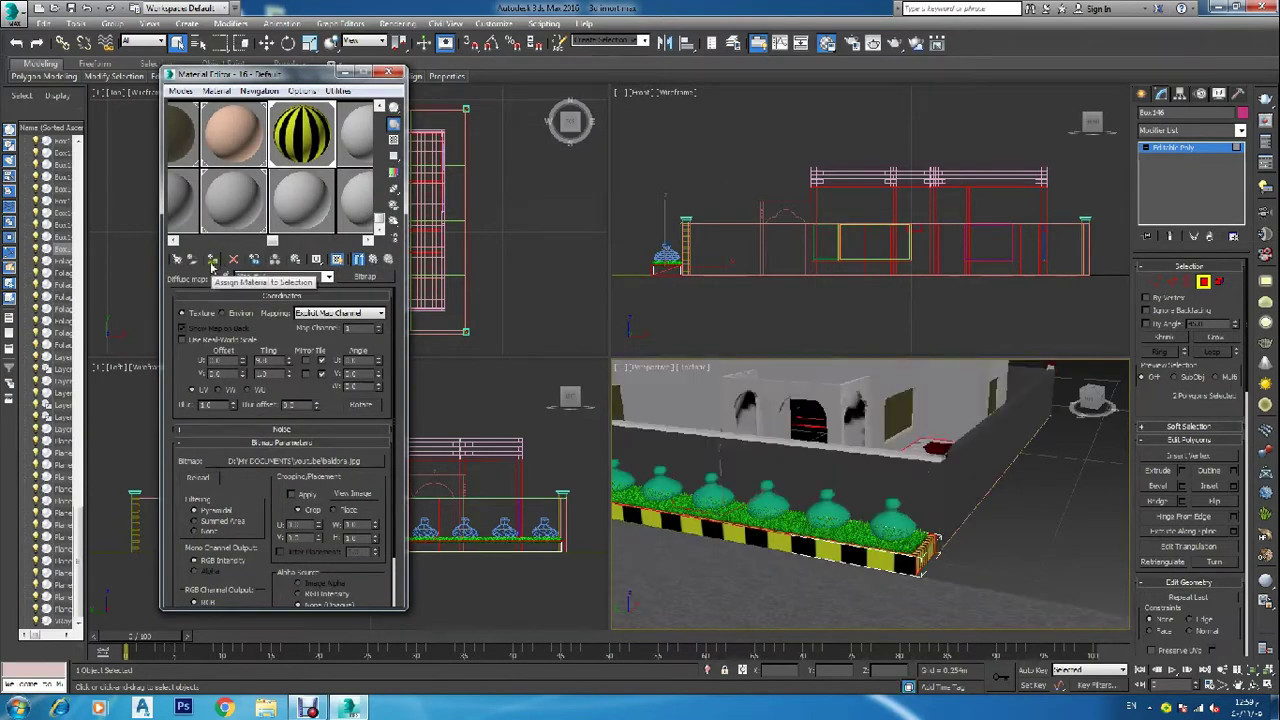
click(212, 260)
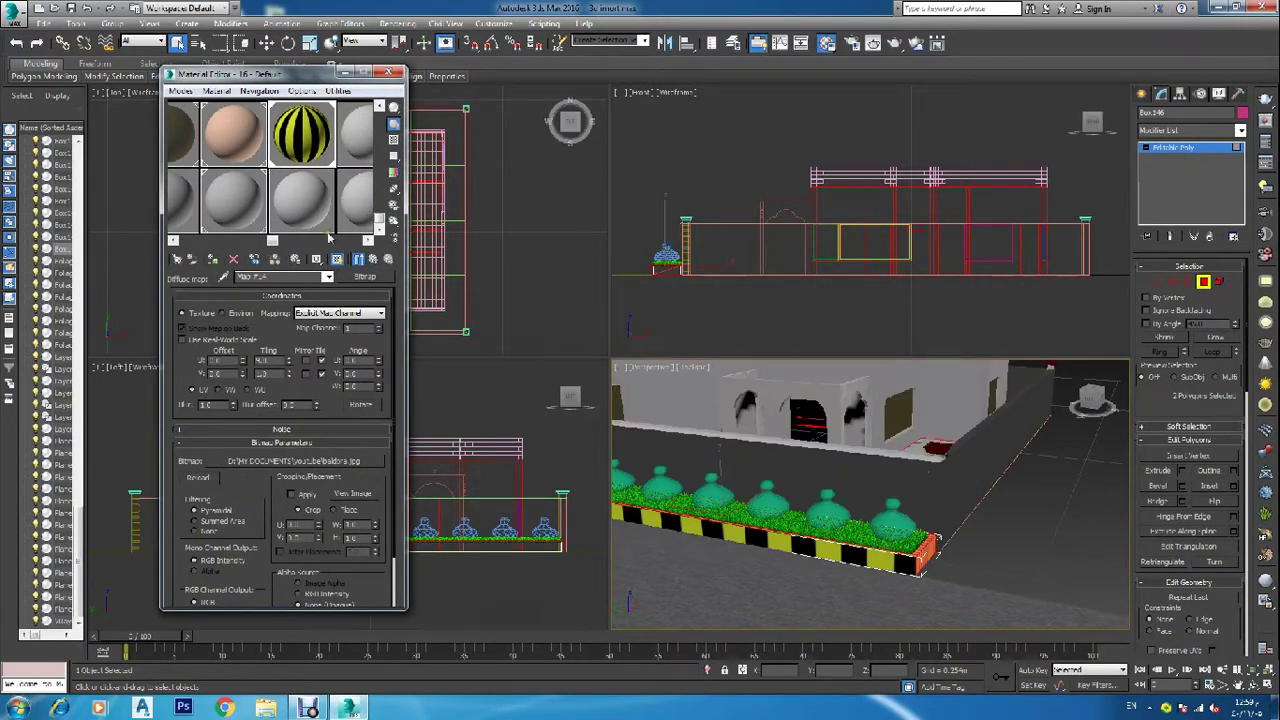
Turn the unused "17 - Default" material into a VRayMtl and assign it to the selected end polygons of the planter curb.
click(363, 138)
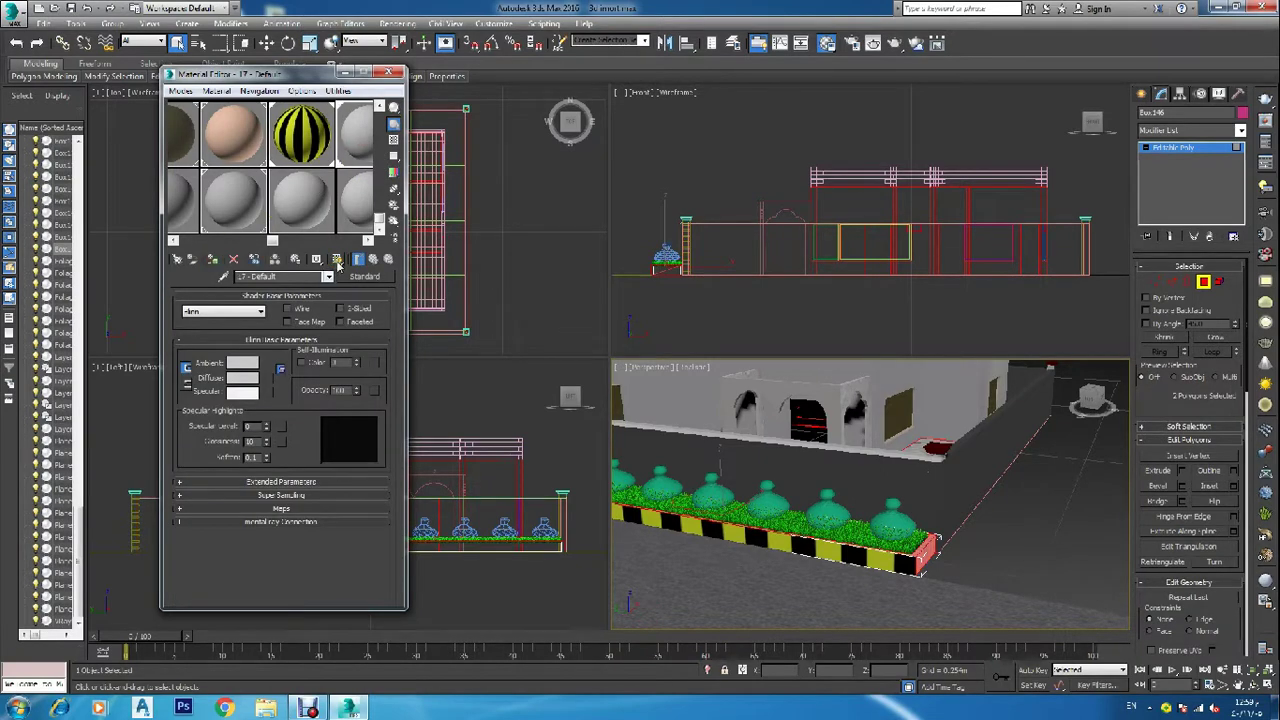
click(336, 260)
click(363, 276)
scroll(521, 437, down, 1)
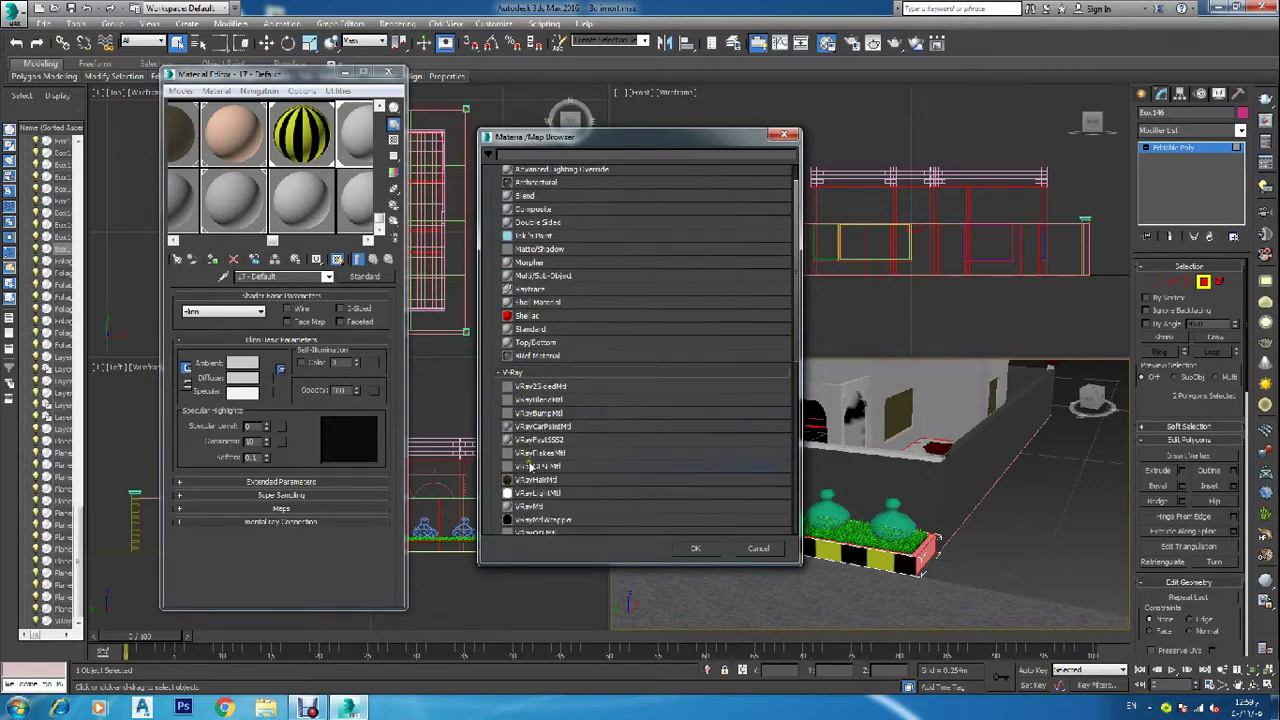
double_click(560, 510)
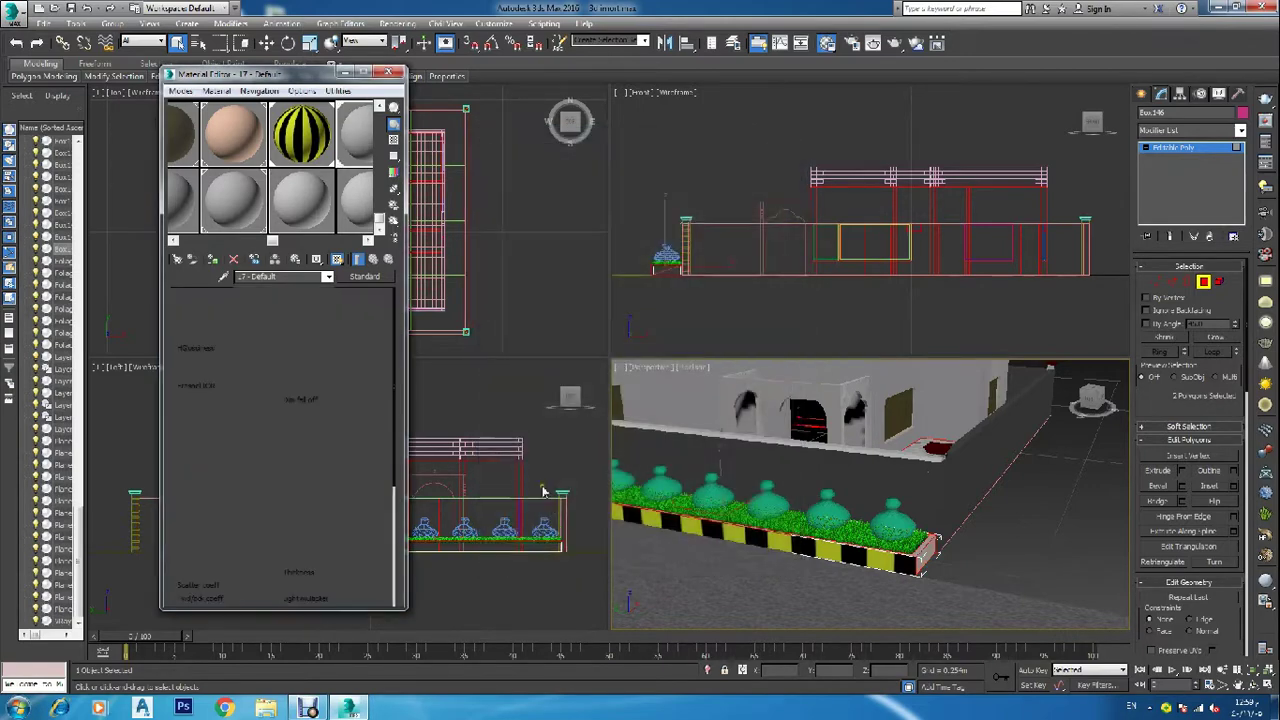
click(213, 261)
Load the baldora .jpg bitmap from the youtube folder as the "17 - Default" material's diffuse map and close the Material Editor.
click(269, 309)
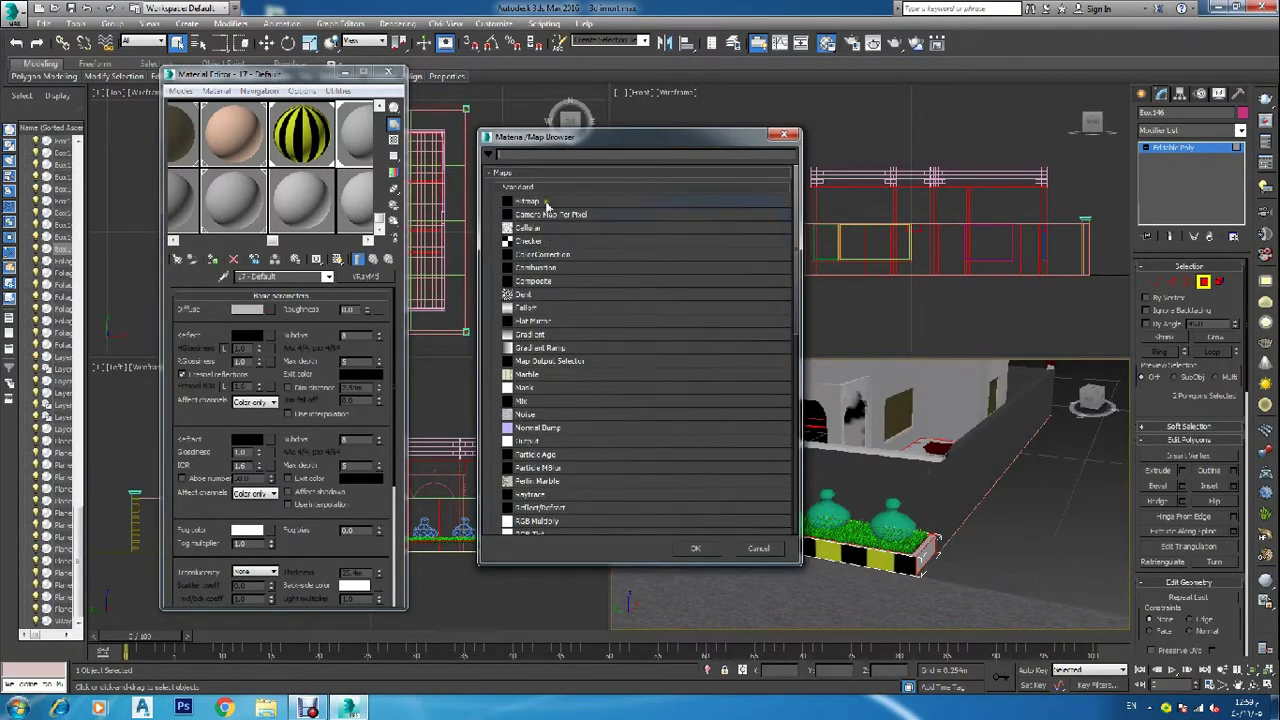
double_click(547, 205)
click(392, 225)
scroll(383, 238, down, 1)
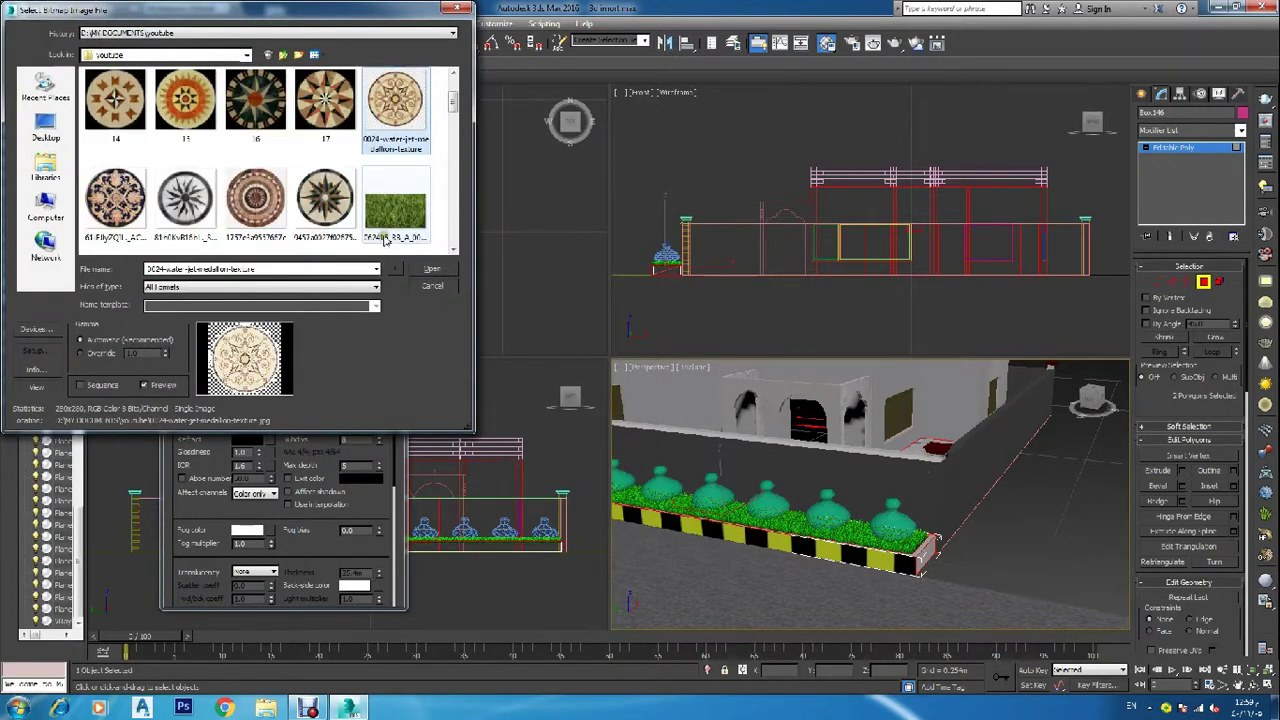
scroll(385, 238, up, 1)
scroll(393, 205, down, 4)
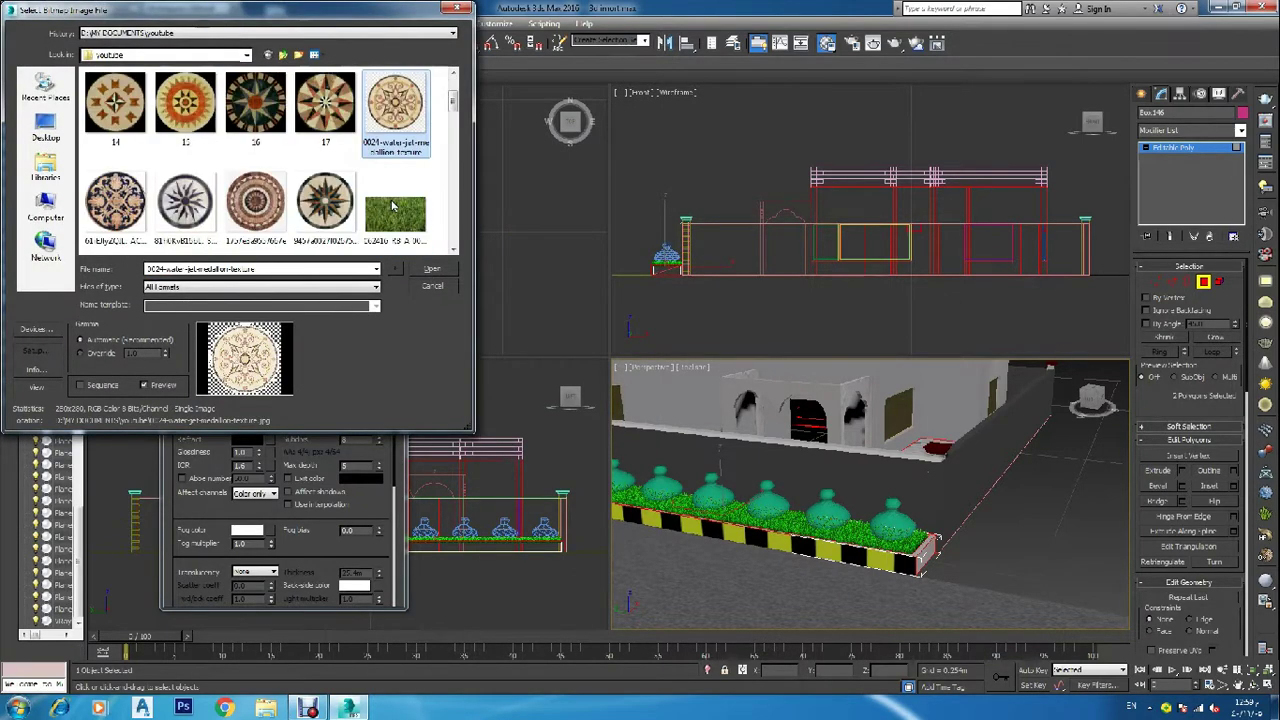
click(400, 228)
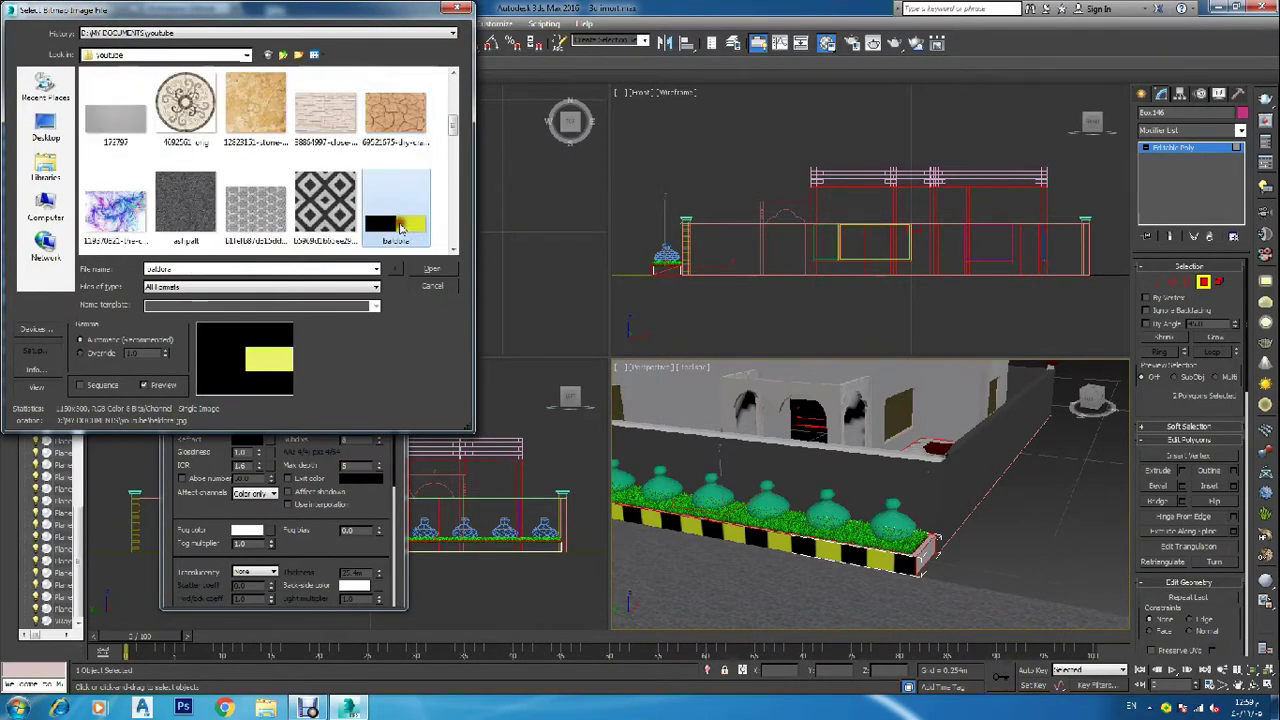
click(428, 268)
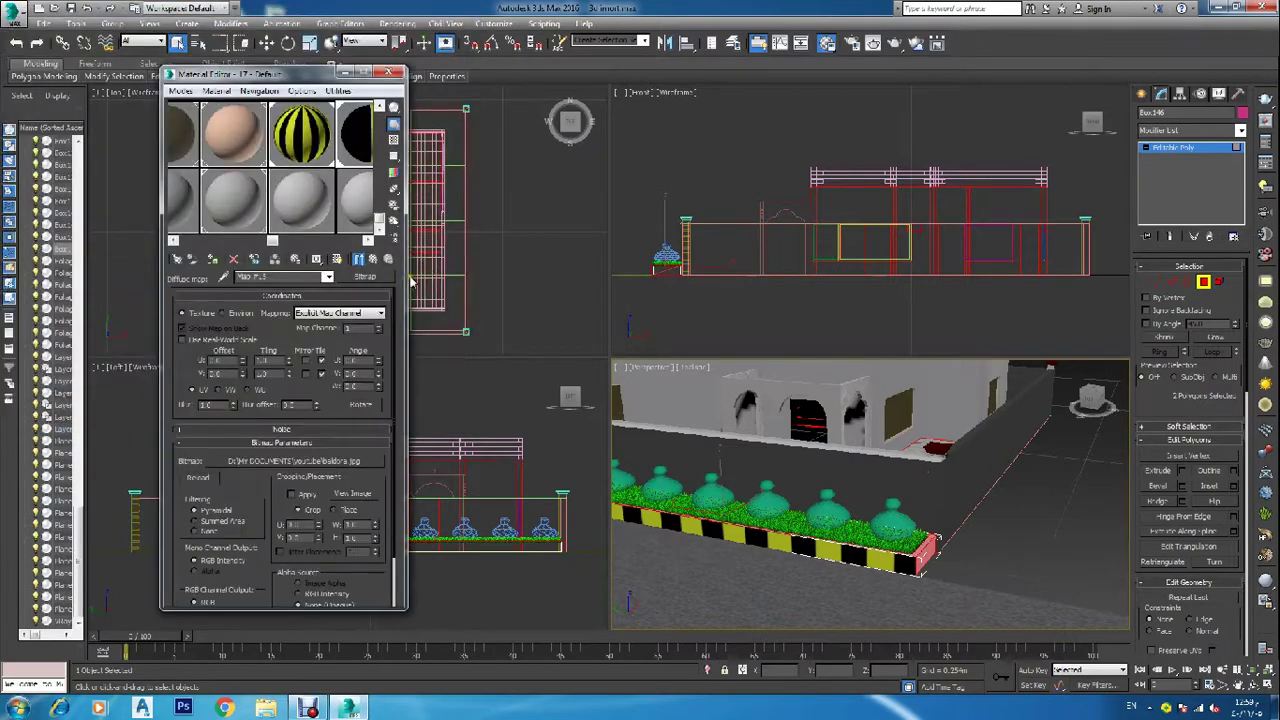
click(211, 260)
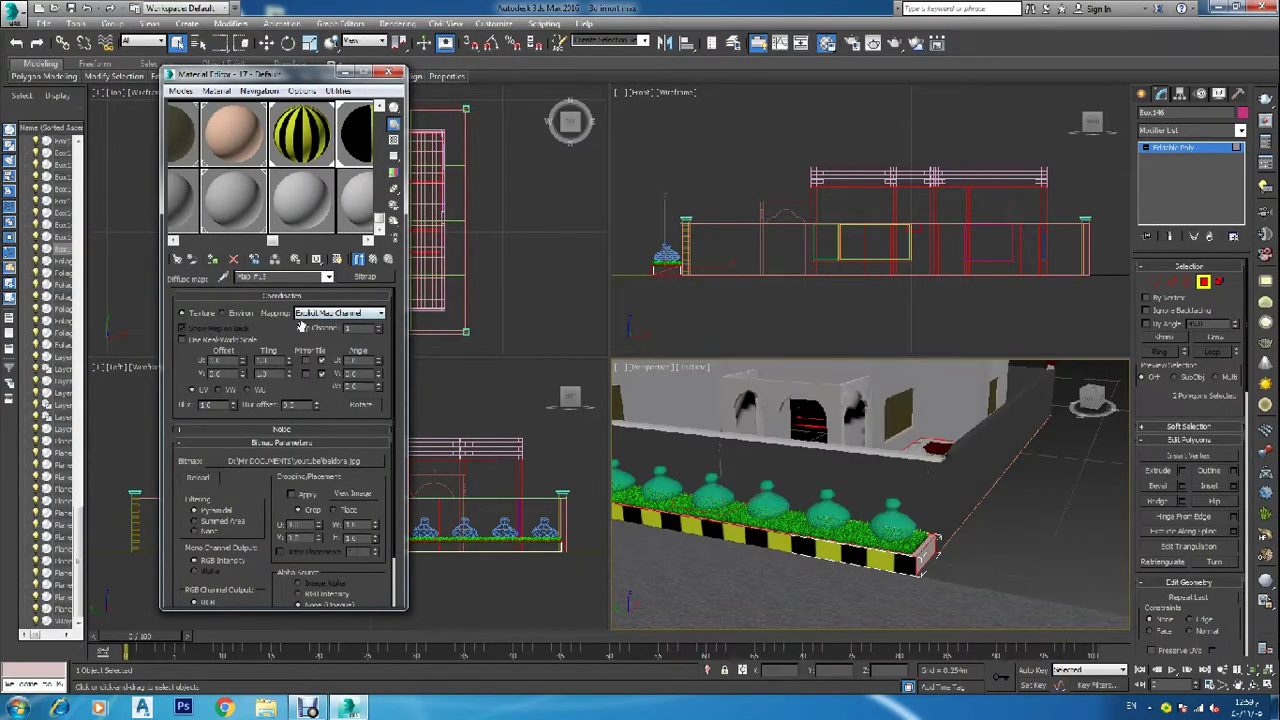
click(397, 72)
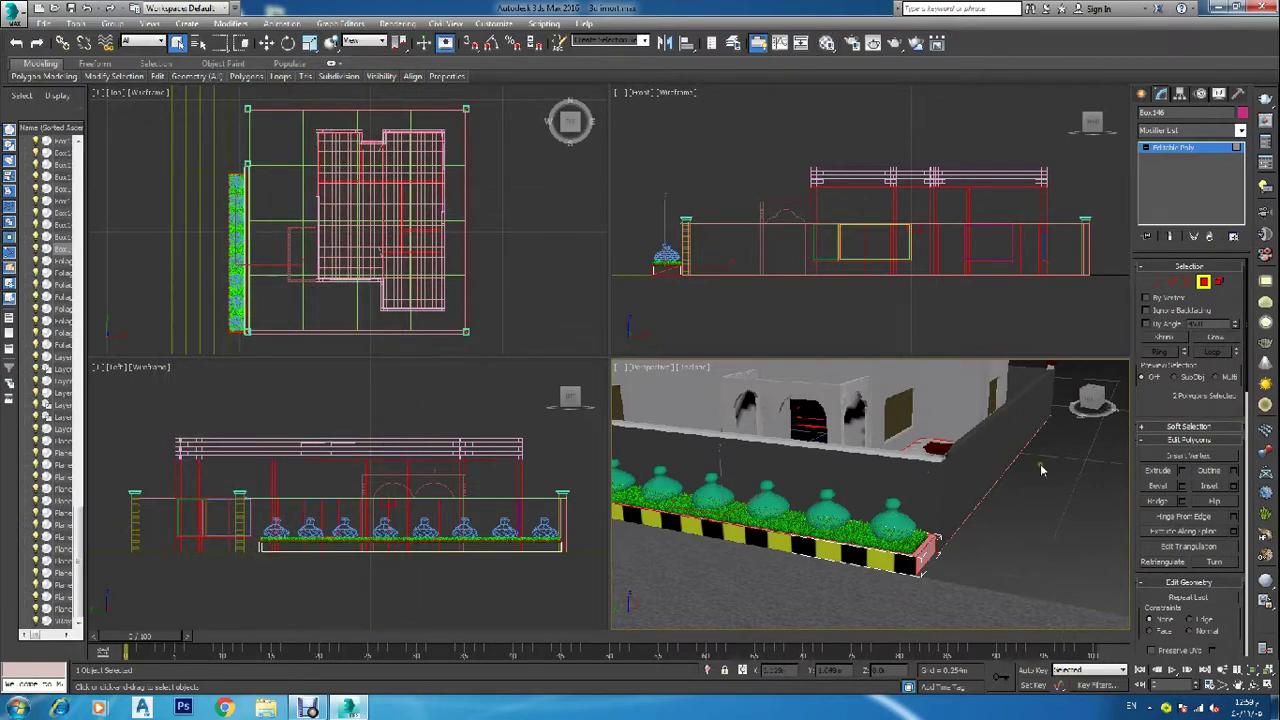
Leave polygon editing on the planter curb and reselect the curb as a whole object.
click(1203, 281)
key(F3)
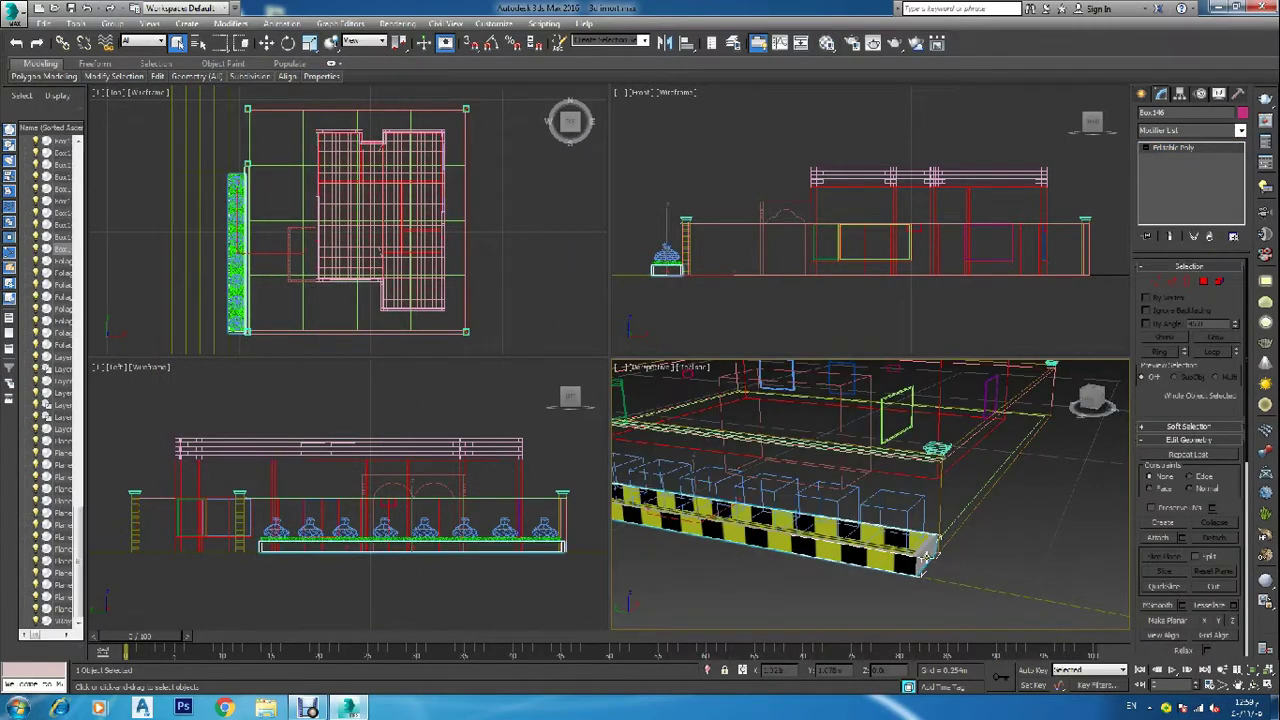
key(F3)
click(930, 550)
key(F3)
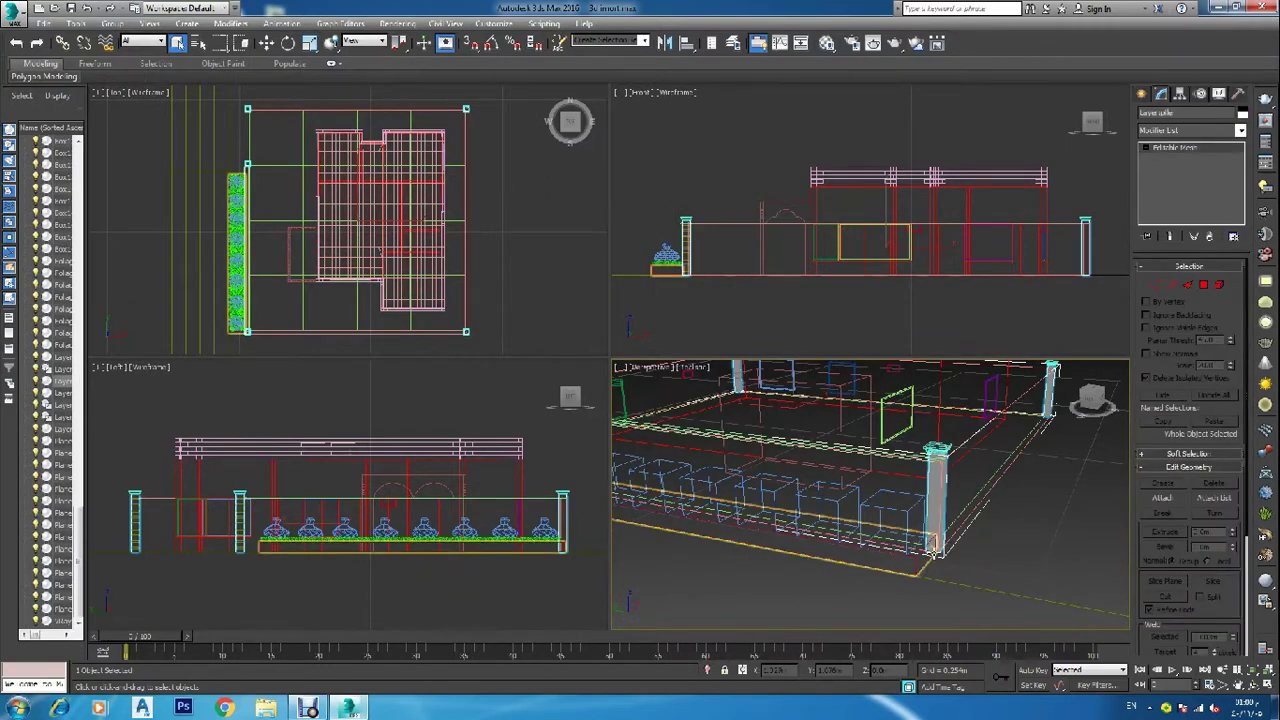
key(F3)
click(926, 556)
key(F3)
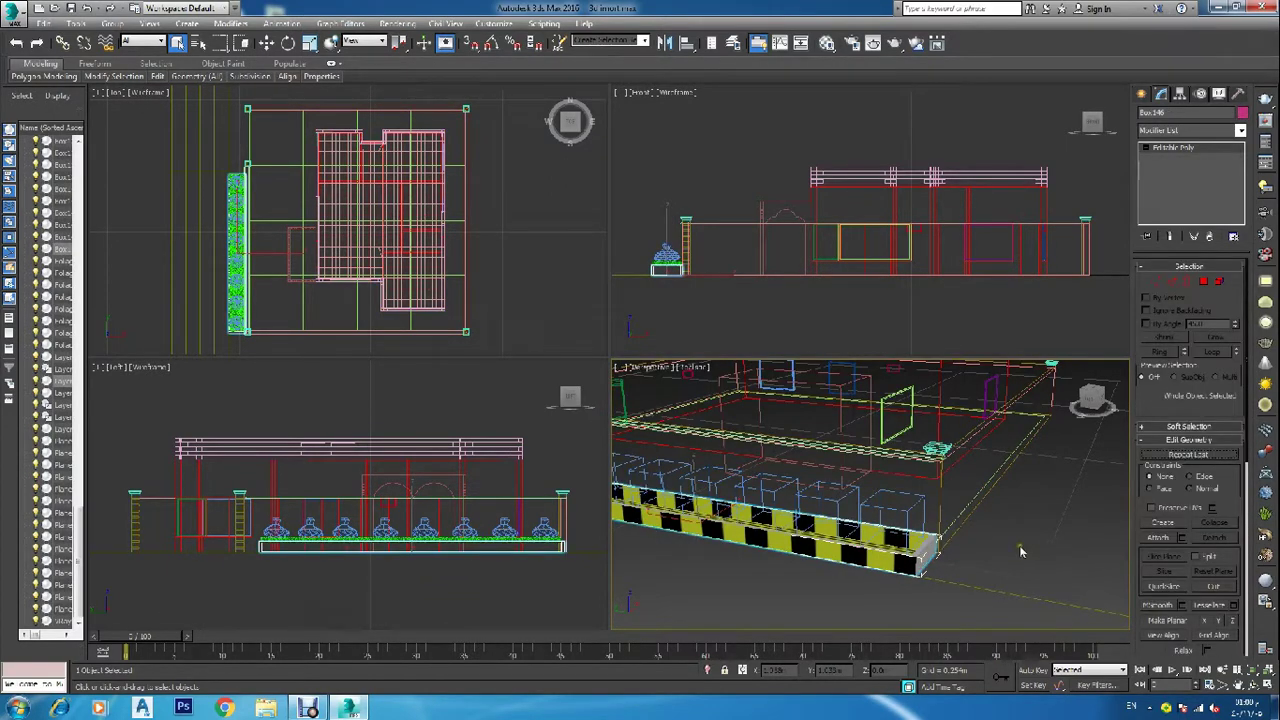
key(F3)
Clear the selection and render the perspective view with V-Ray to check the curb's striped end face.
click(1020, 550)
key(F3)
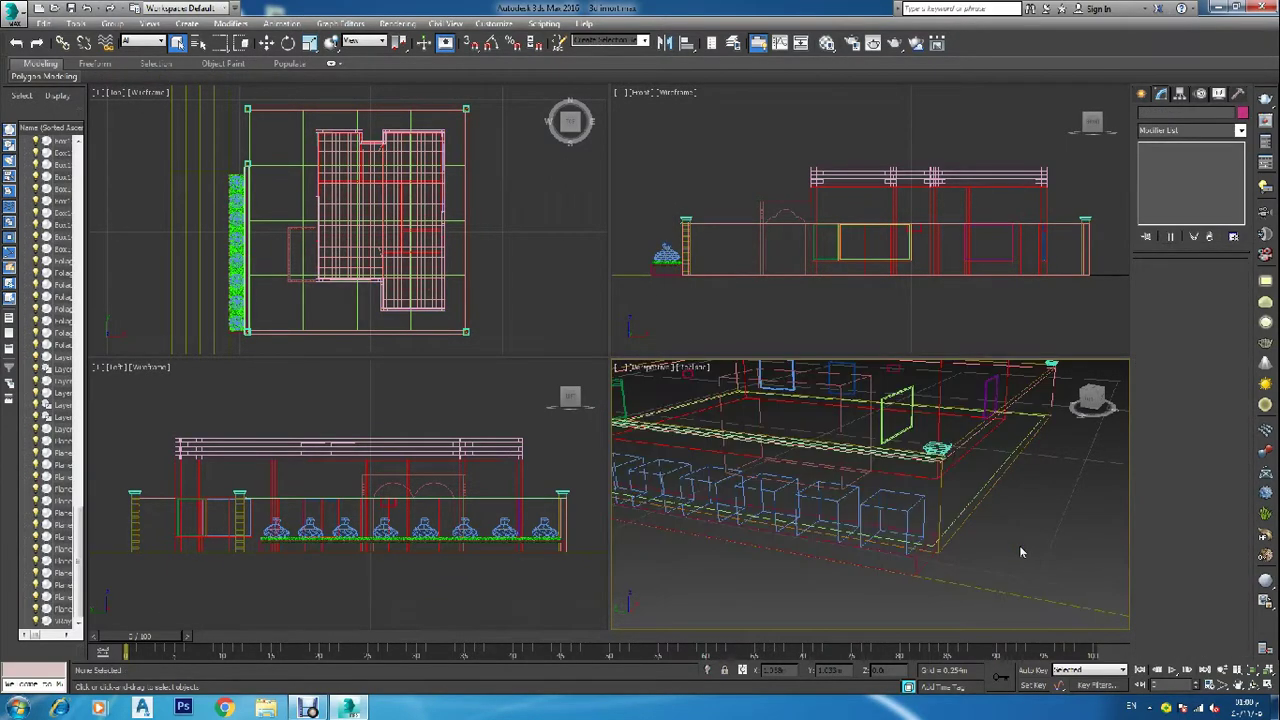
key(F3)
key(shift+q)
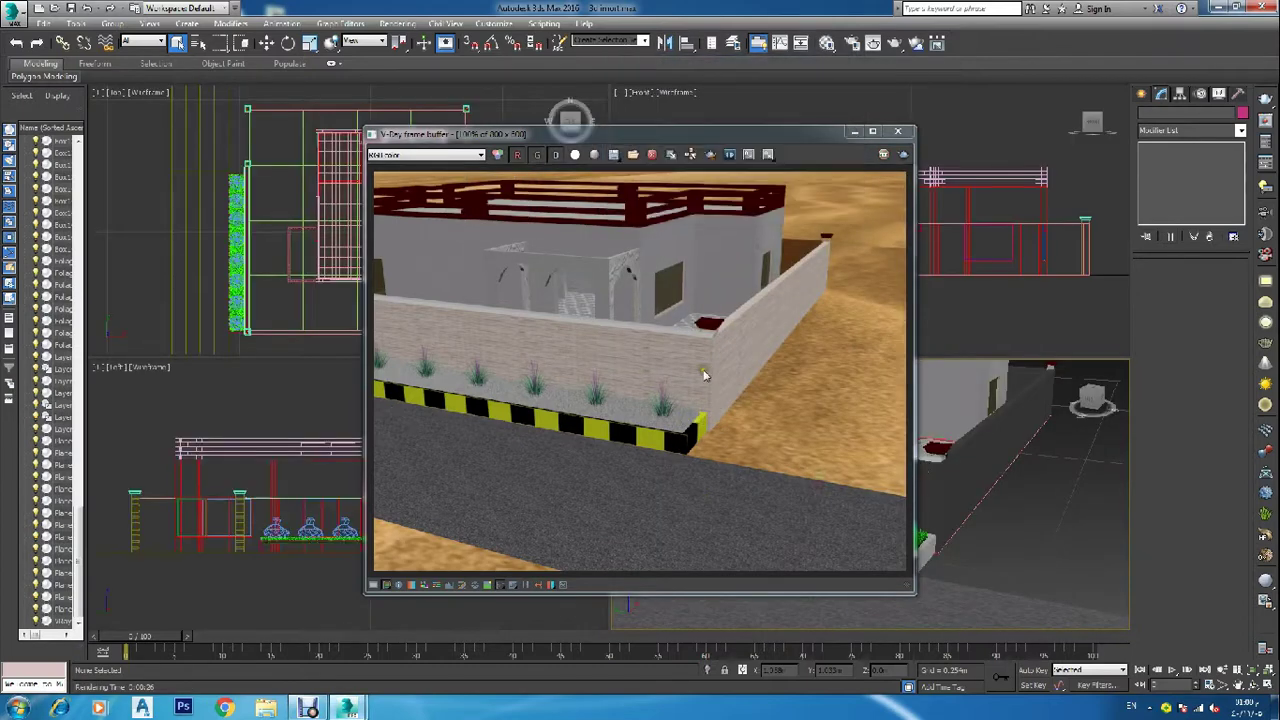
click(897, 131)
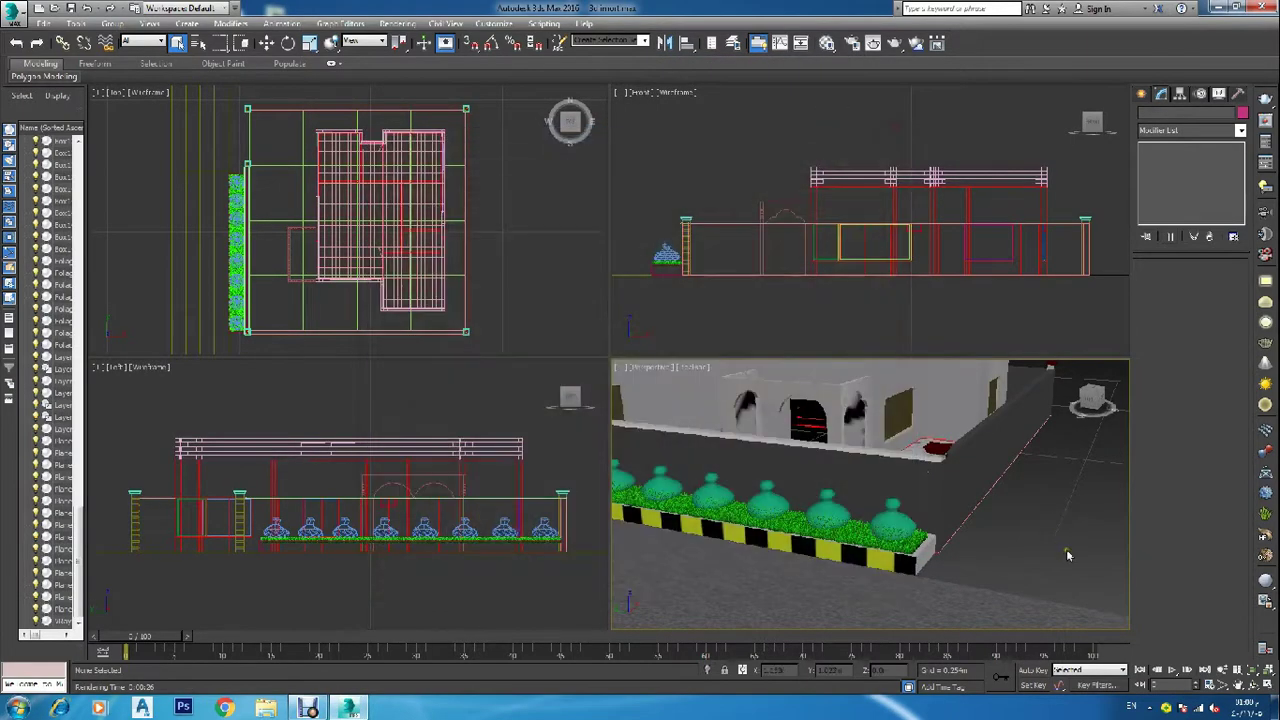
Examine the planter curb's far end and the front of the house in the perspective view.
scroll(963, 557, down, 1)
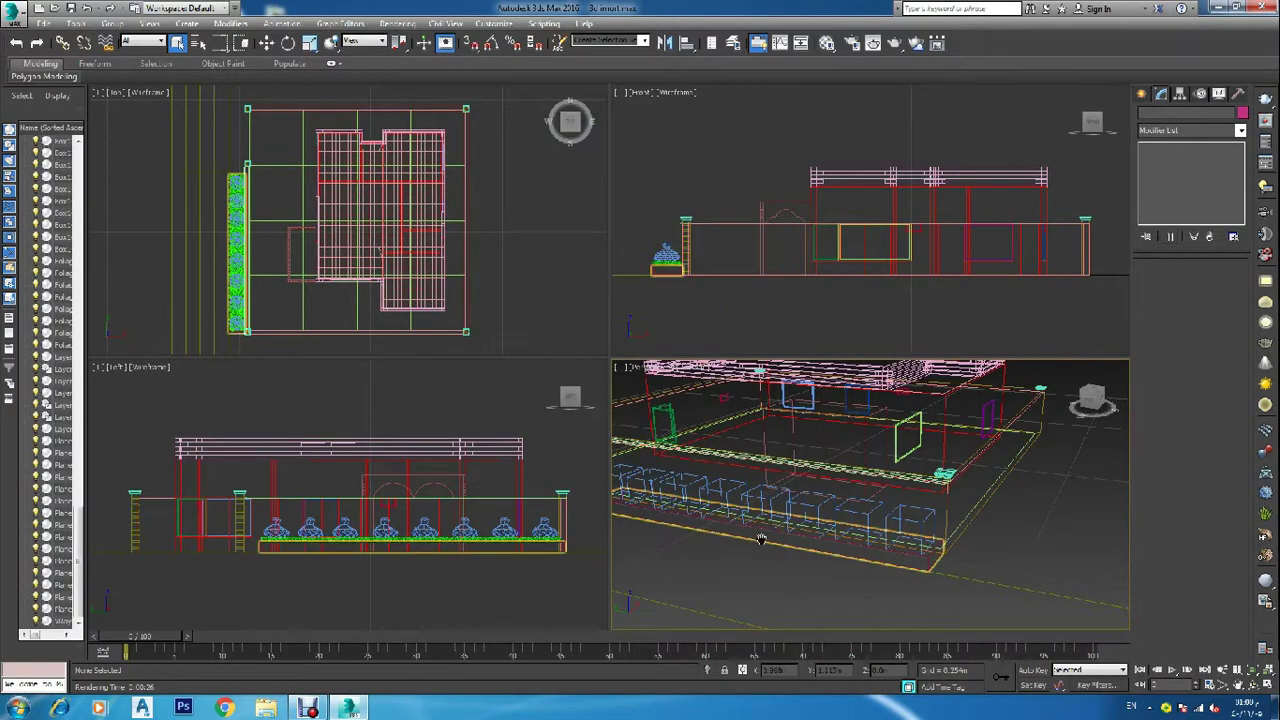
middle_drag(861, 552, 1046, 573)
scroll(1040, 573, down, 3)
scroll(823, 514, up, 4)
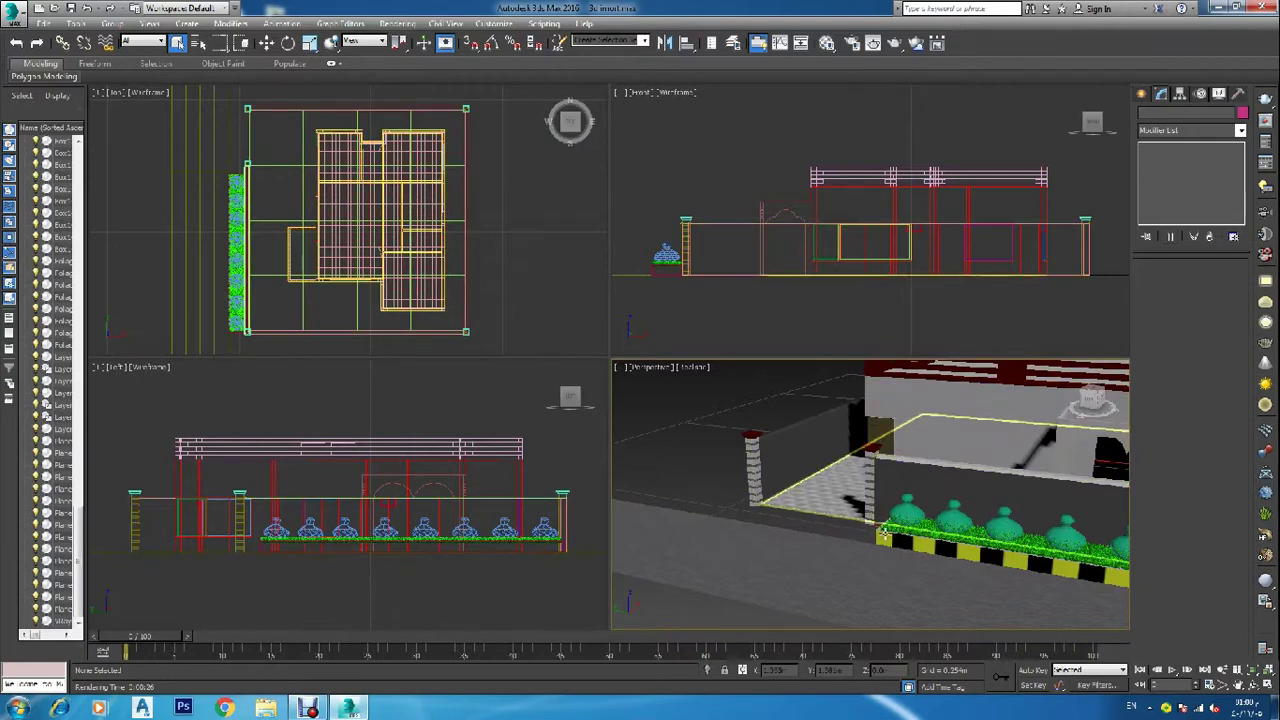
scroll(885, 533, up, 2)
scroll(914, 540, down, 5)
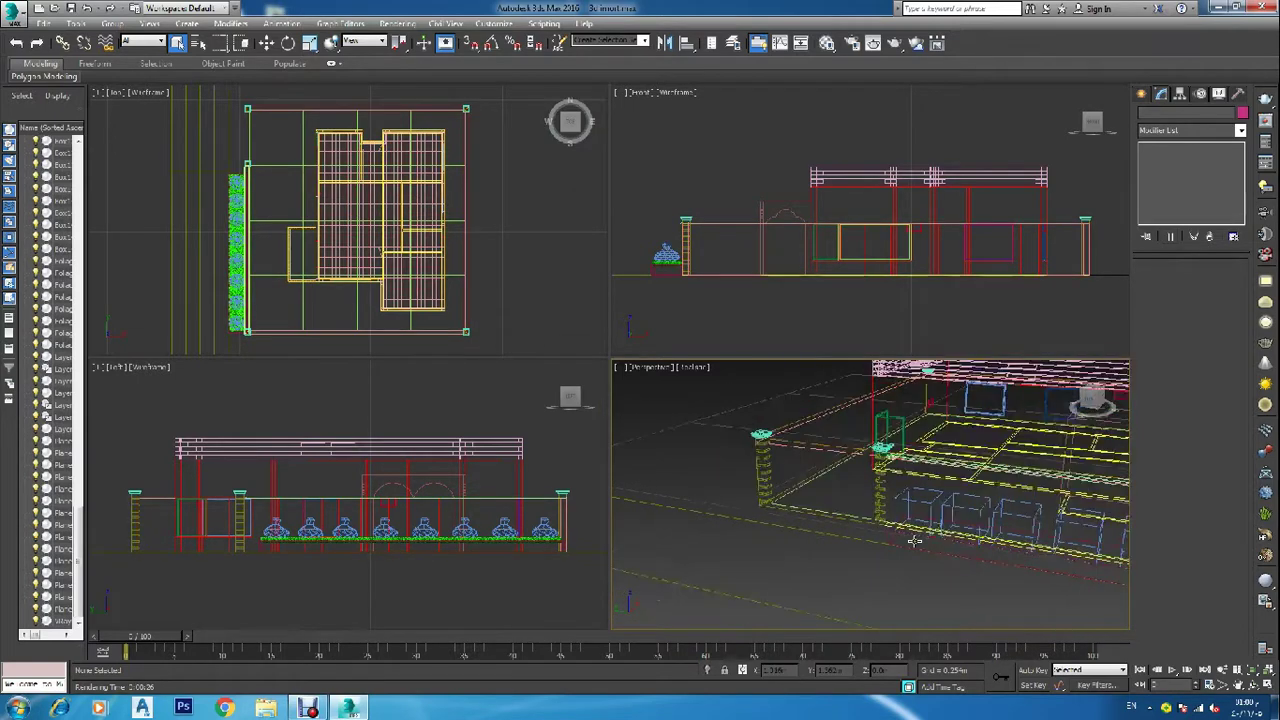
mouse_move(901, 545)
alt+middle_down()
mouse_move(880, 563)
mouse_move(729, 534)
alt+middle_up()
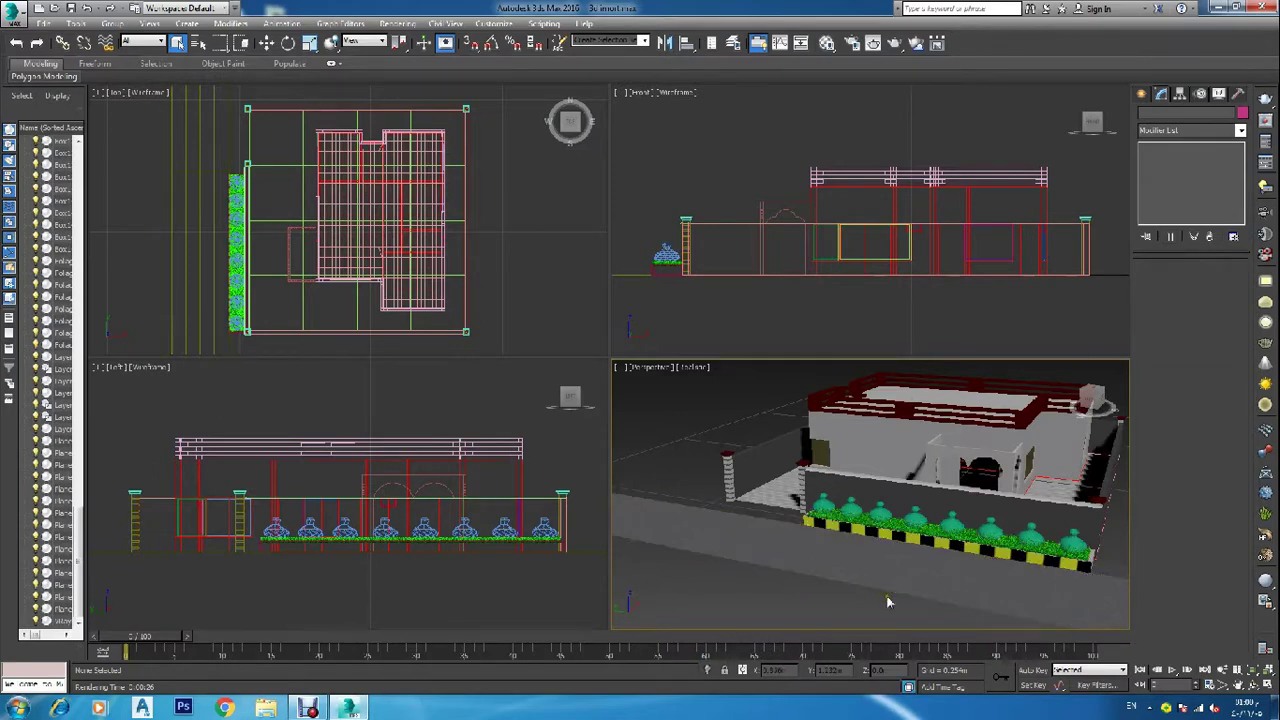
alt+middle_drag(841, 563, 655, 563)
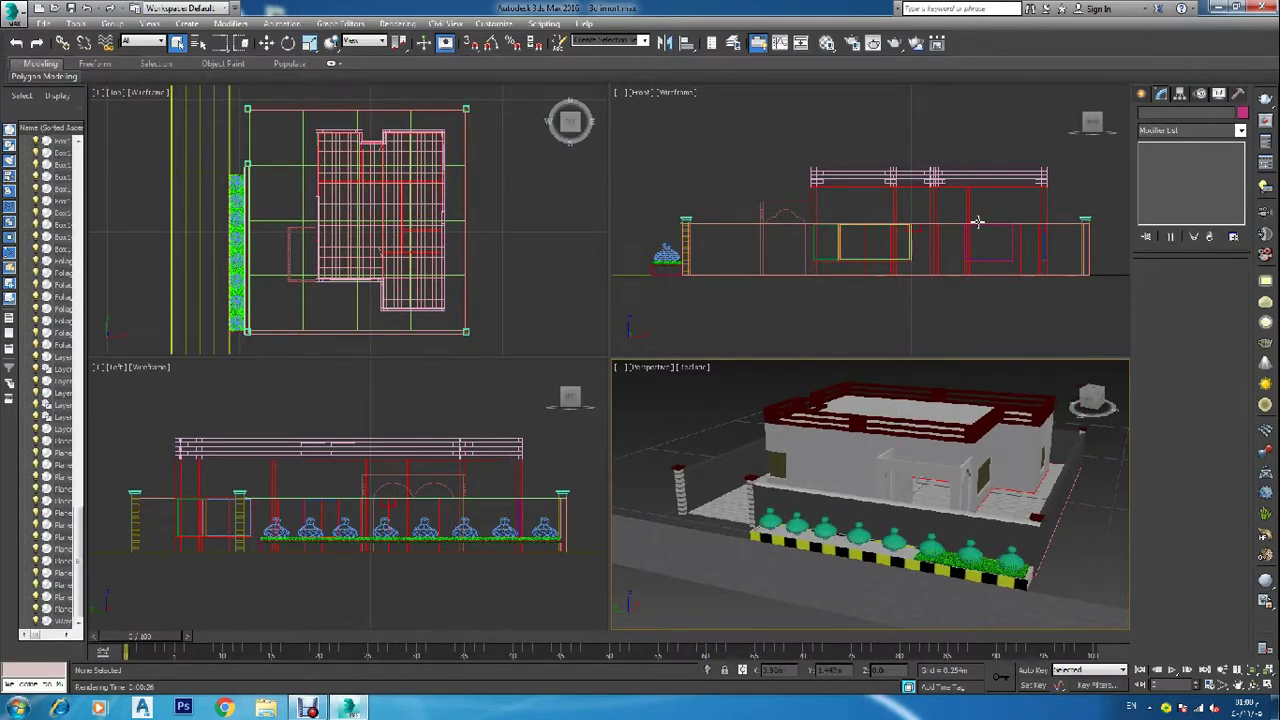
Create a thin box over the entrance porch in the top view, about 0.117 m long, 0.062 m wide and 0.003 m high.
click(1141, 94)
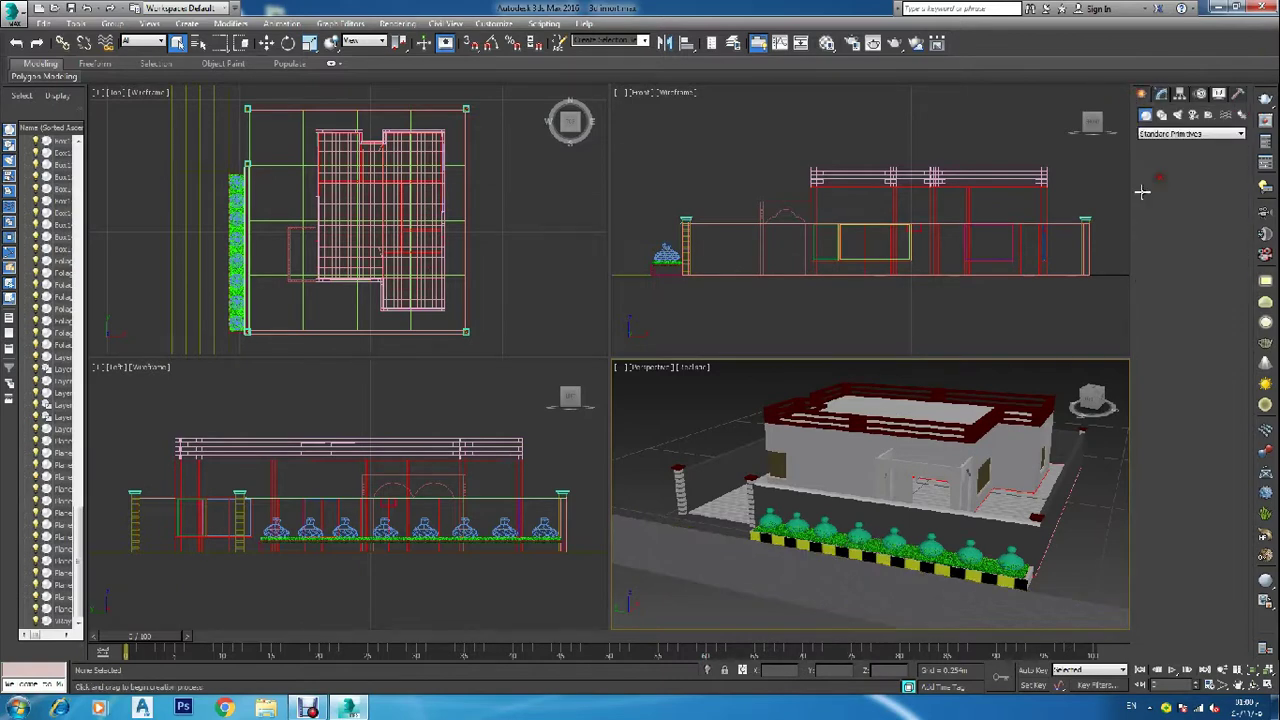
click(1165, 178)
scroll(293, 317, up, 5)
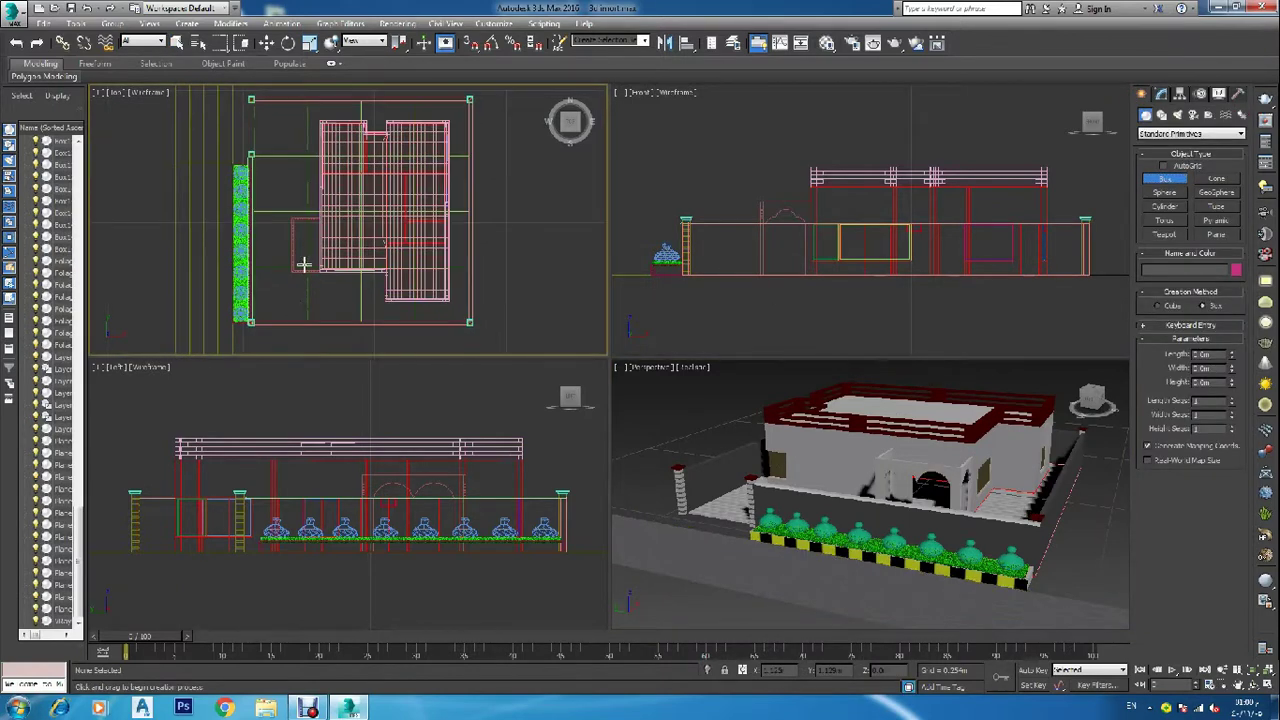
scroll(277, 213, up, 2)
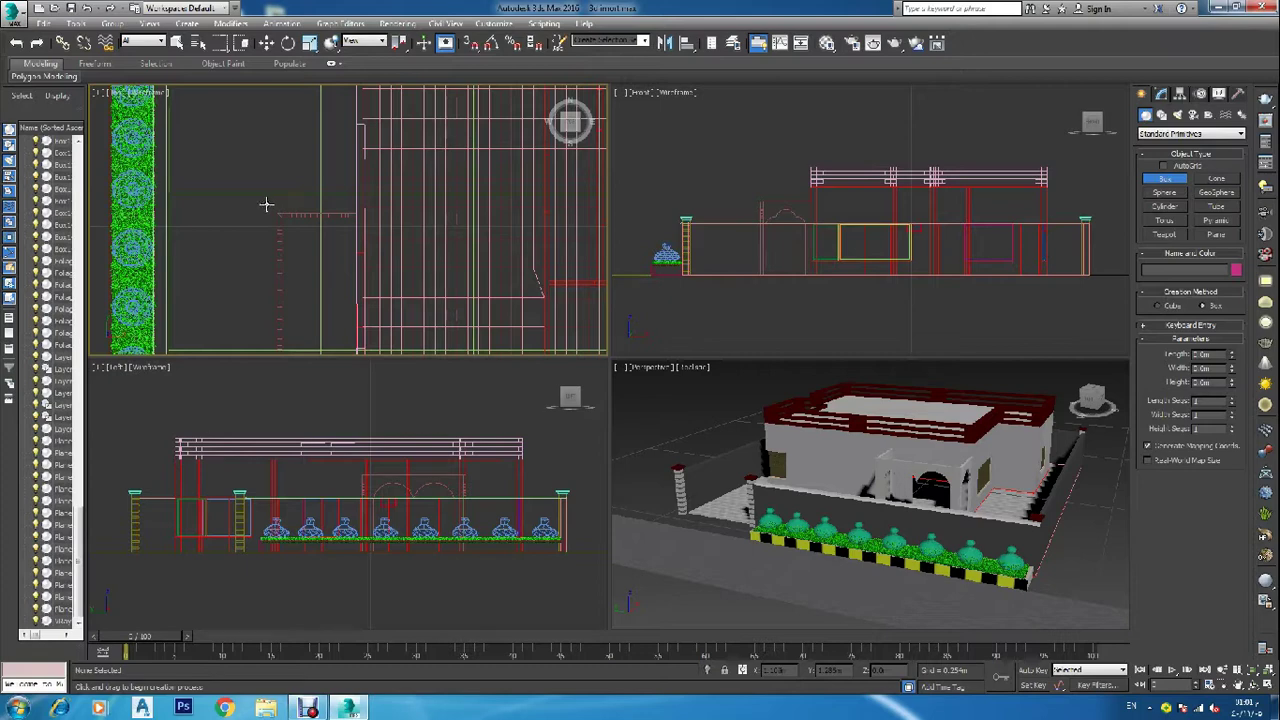
drag(266, 204, 343, 329)
scroll(330, 316, down, 2)
scroll(337, 322, down, 2)
scroll(342, 343, up, 2)
scroll(342, 341, up, 2)
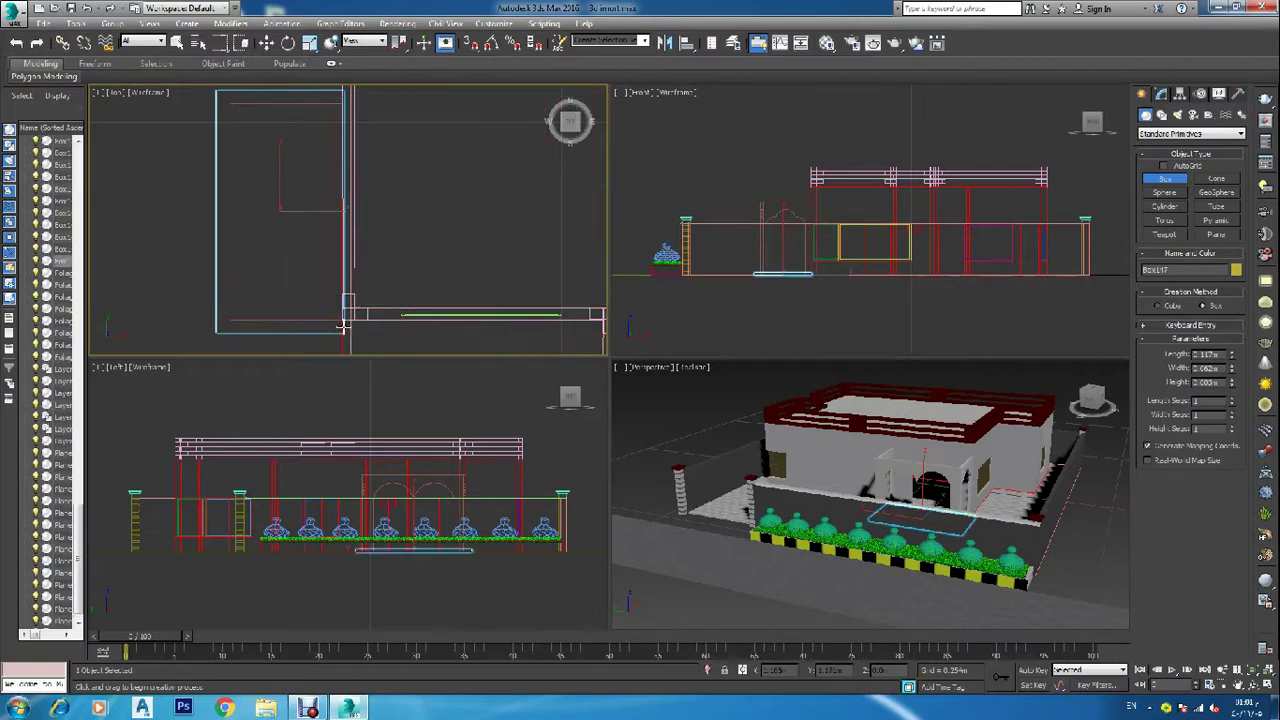
click(366, 316)
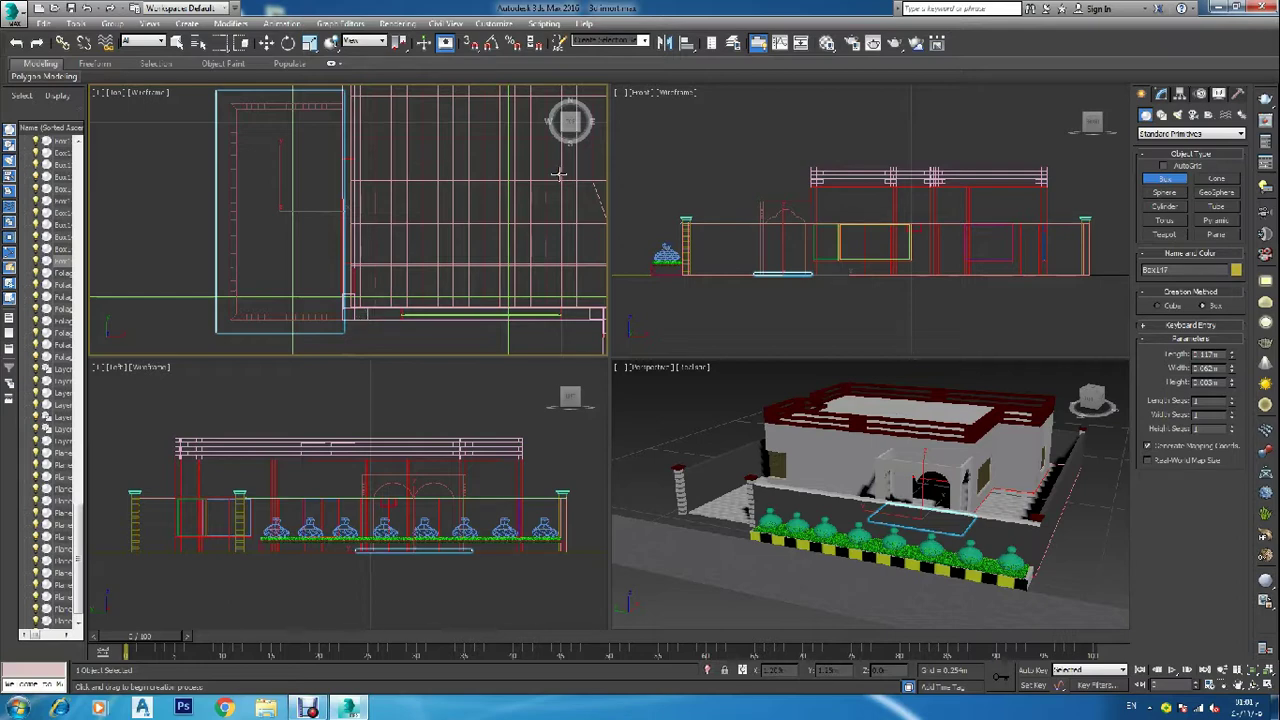
Raise the new box in the front view to Z 0.077 m so it rests on top of the entrance porch.
right_click(781, 247)
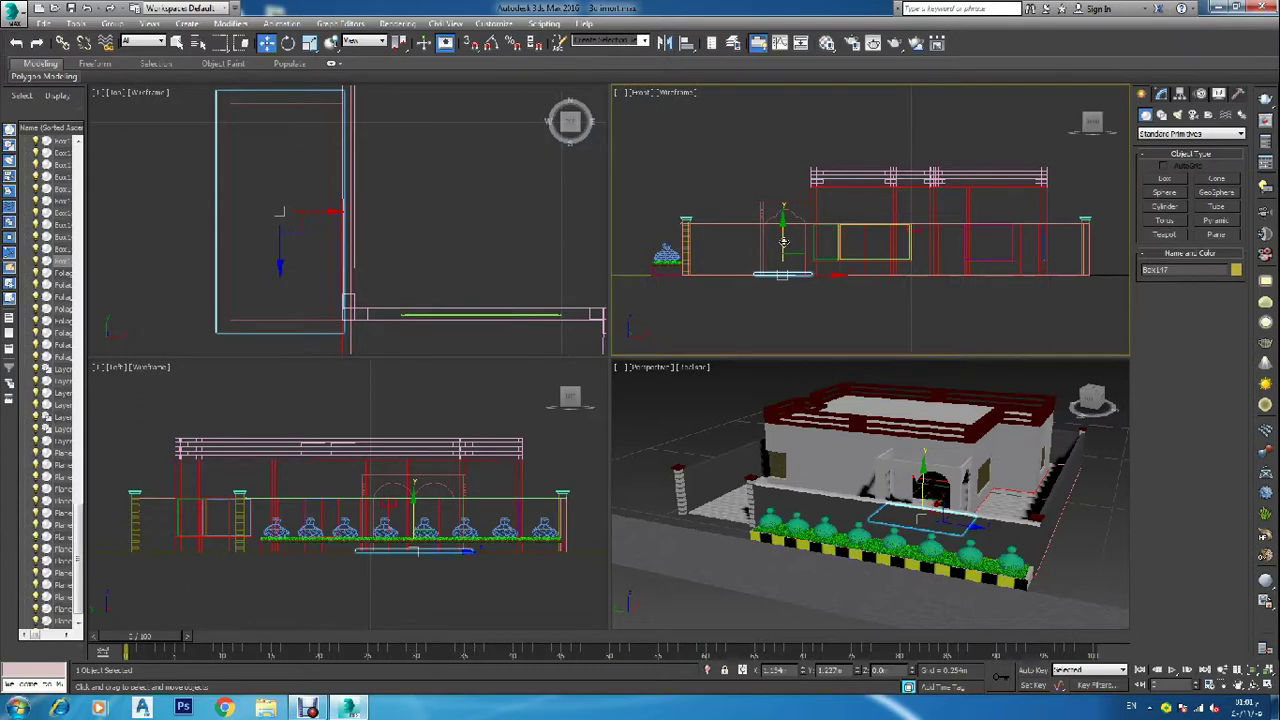
mouse_move(784, 241)
mouse_down()
mouse_move(788, 175)
mouse_move(786, 231)
mouse_up()
scroll(788, 183, up, 3)
scroll(780, 216, up, 3)
scroll(776, 225, up, 2)
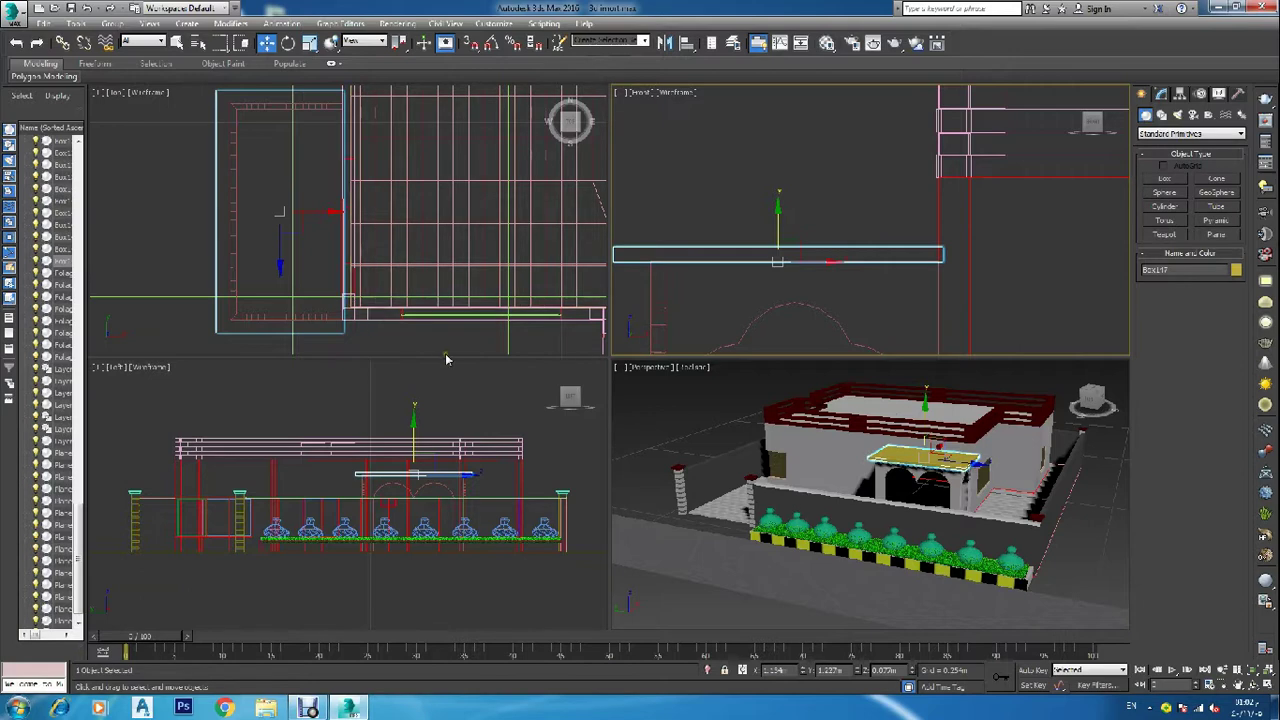
Assign the unused "18 - Default" material to the porch roof slab.
key(m)
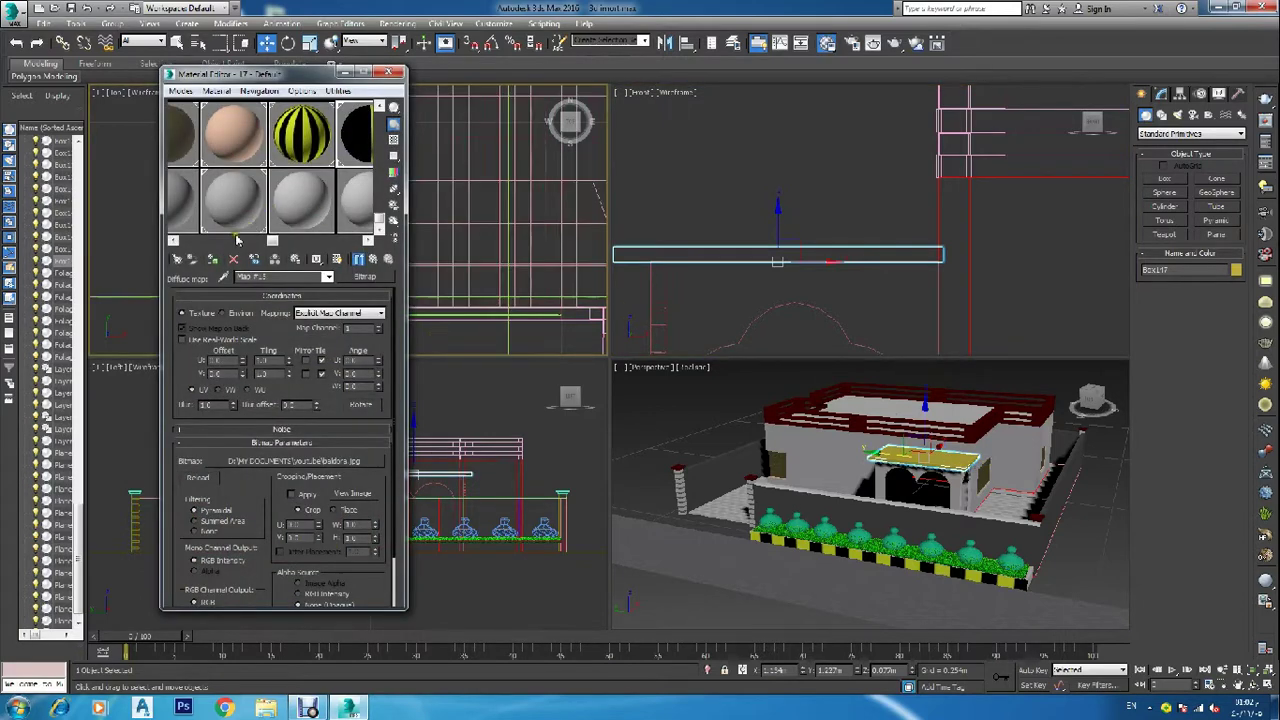
click(370, 242)
click(362, 135)
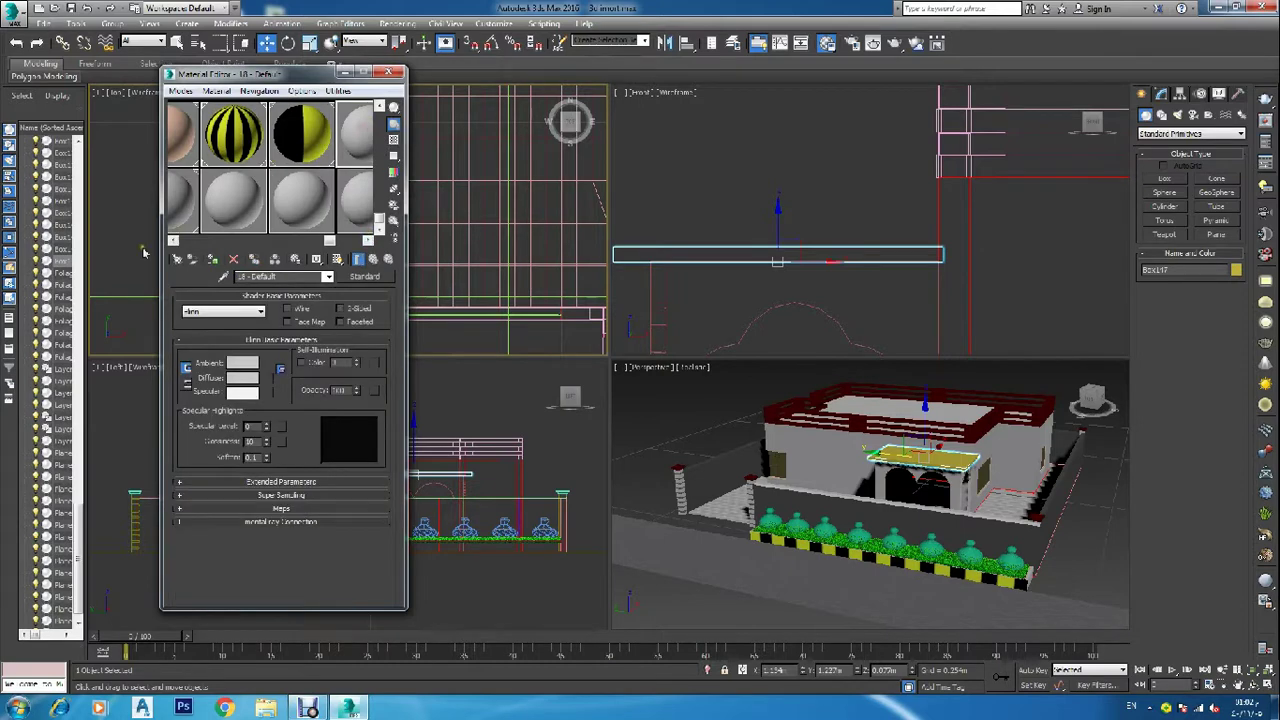
click(212, 259)
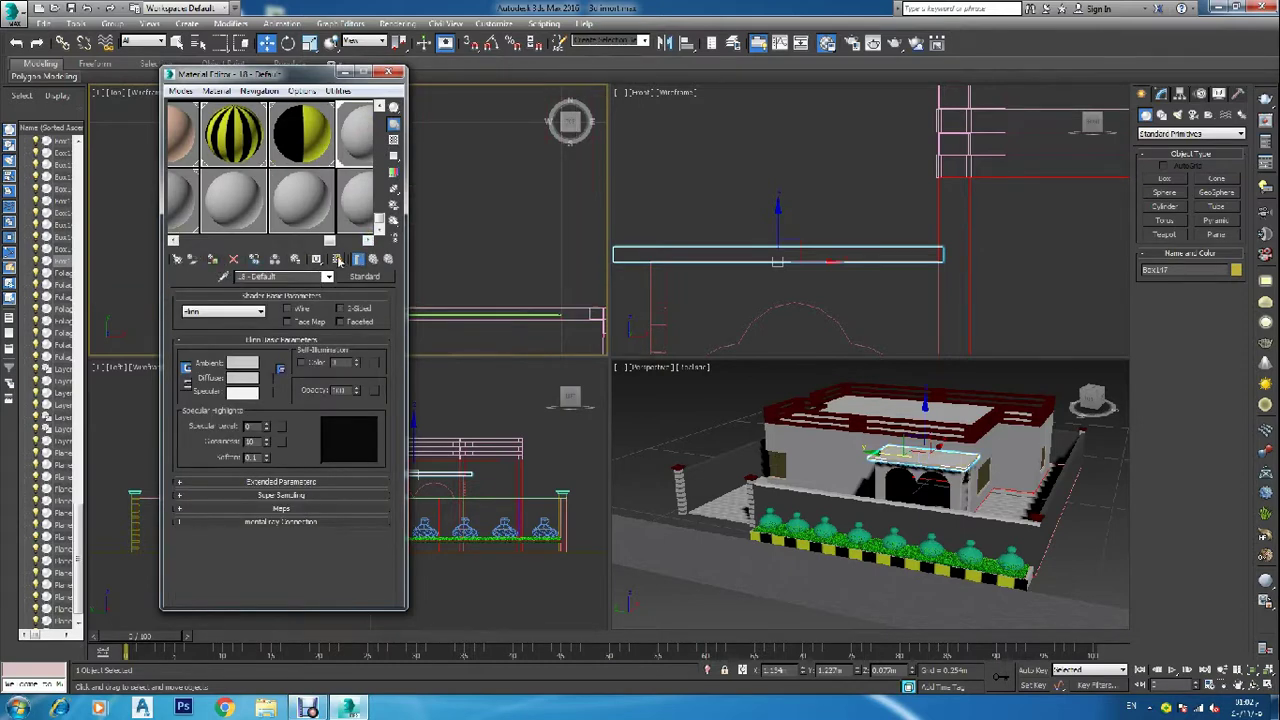
Change the porch roof slab's "18 - Default" material to VRayMtl, assign it to the slab and enable its display in the viewport.
click(356, 277)
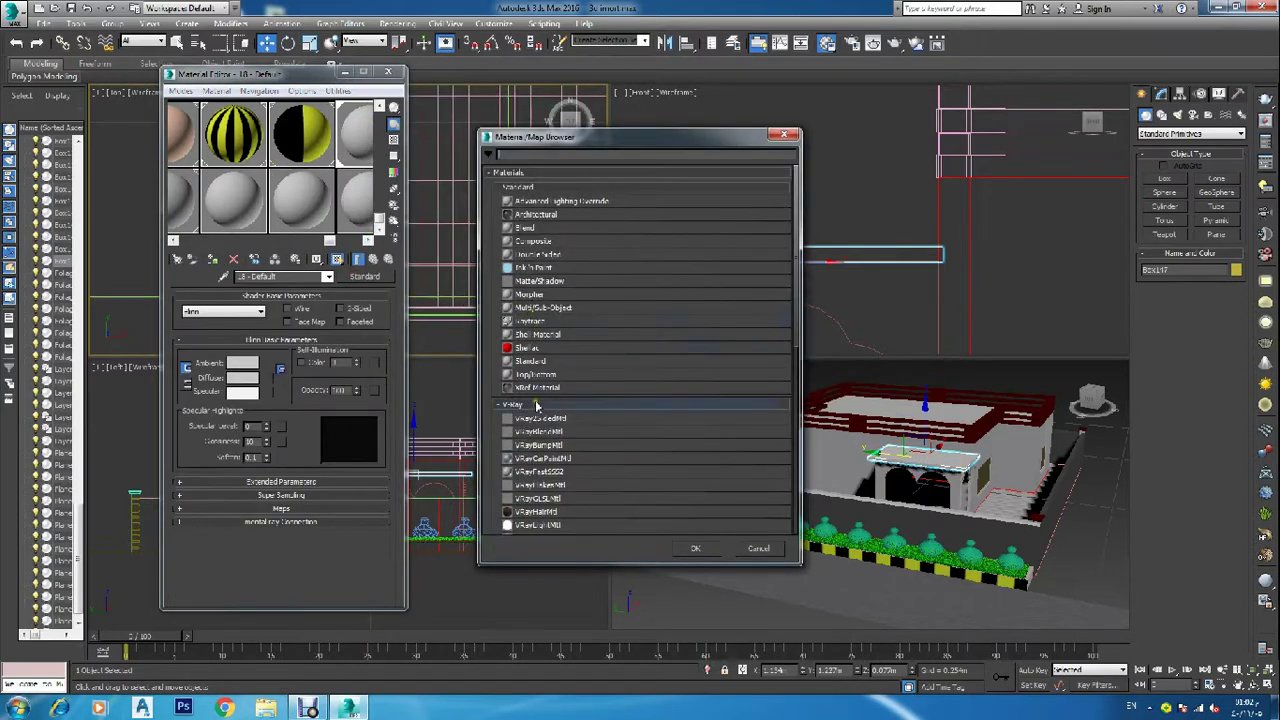
scroll(536, 404, down, 3)
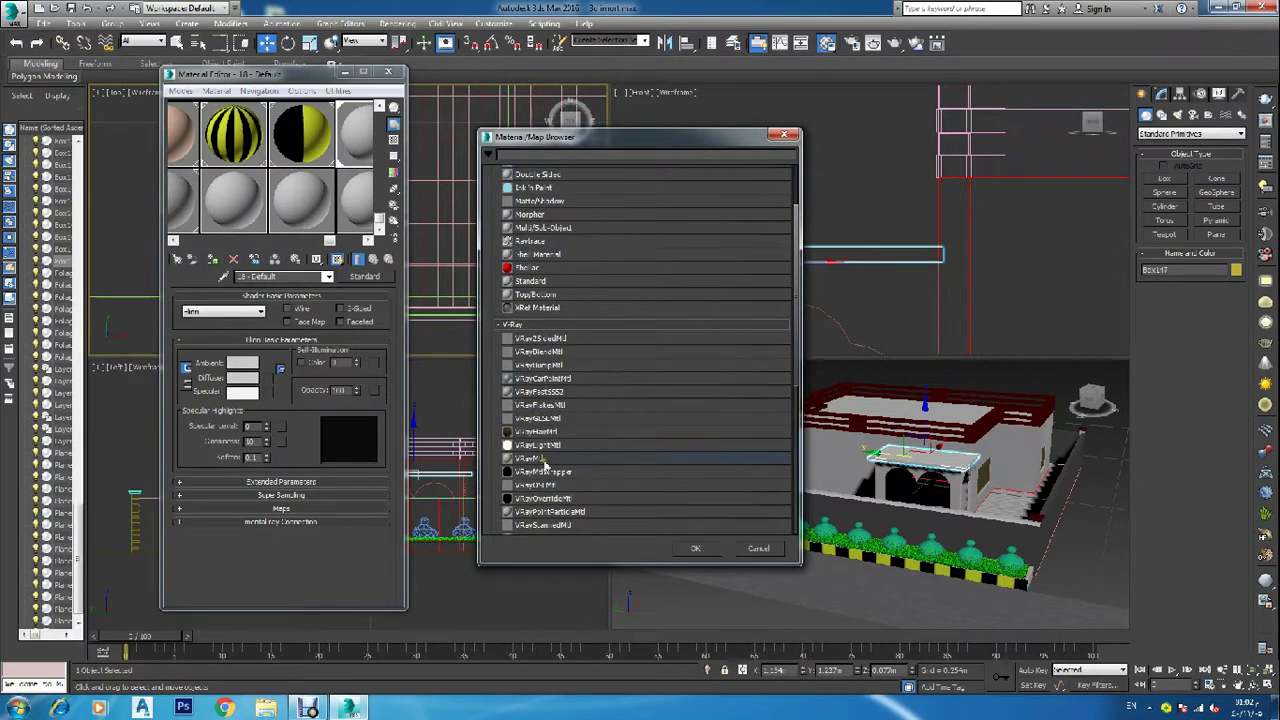
double_click(540, 458)
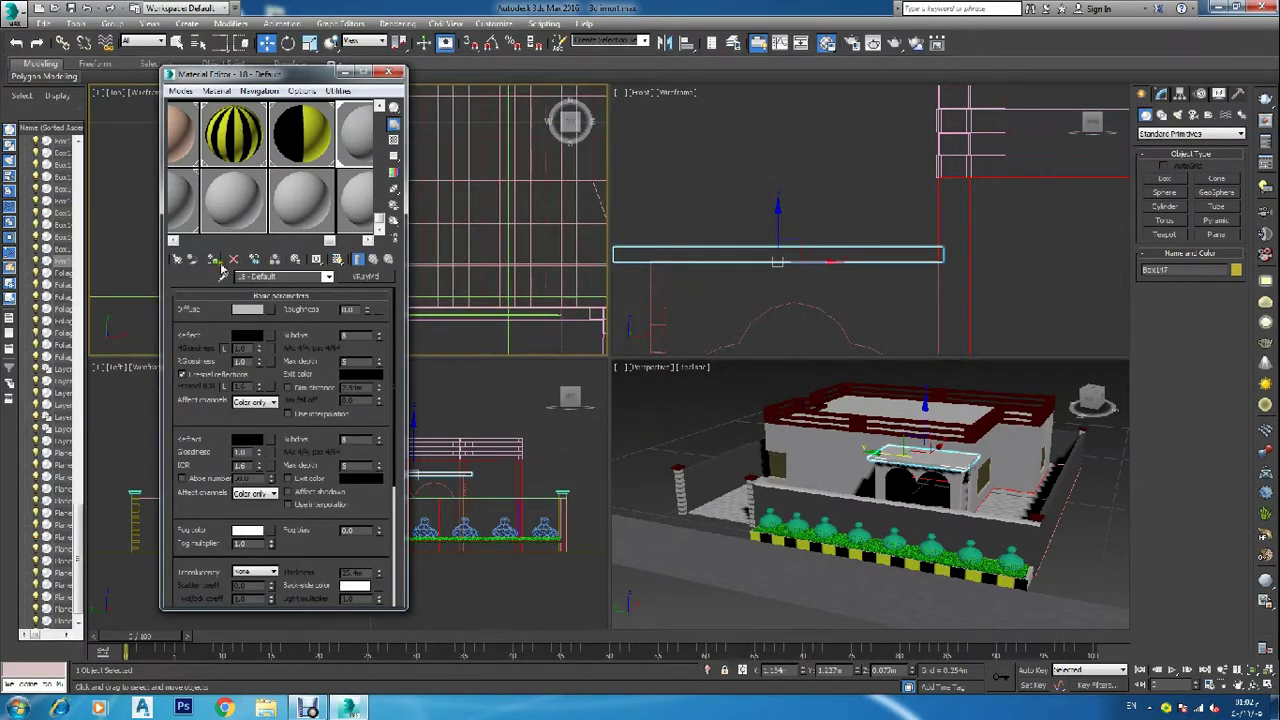
click(212, 259)
click(338, 260)
click(254, 316)
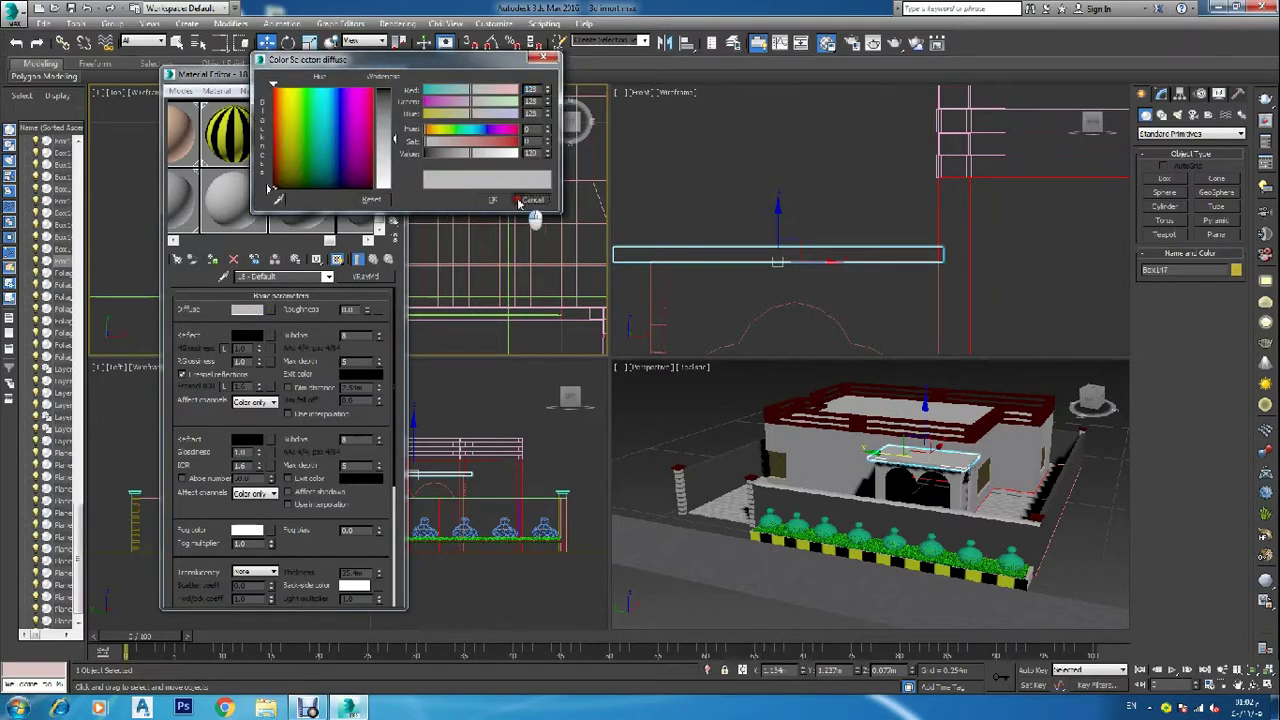
click(533, 205)
click(273, 310)
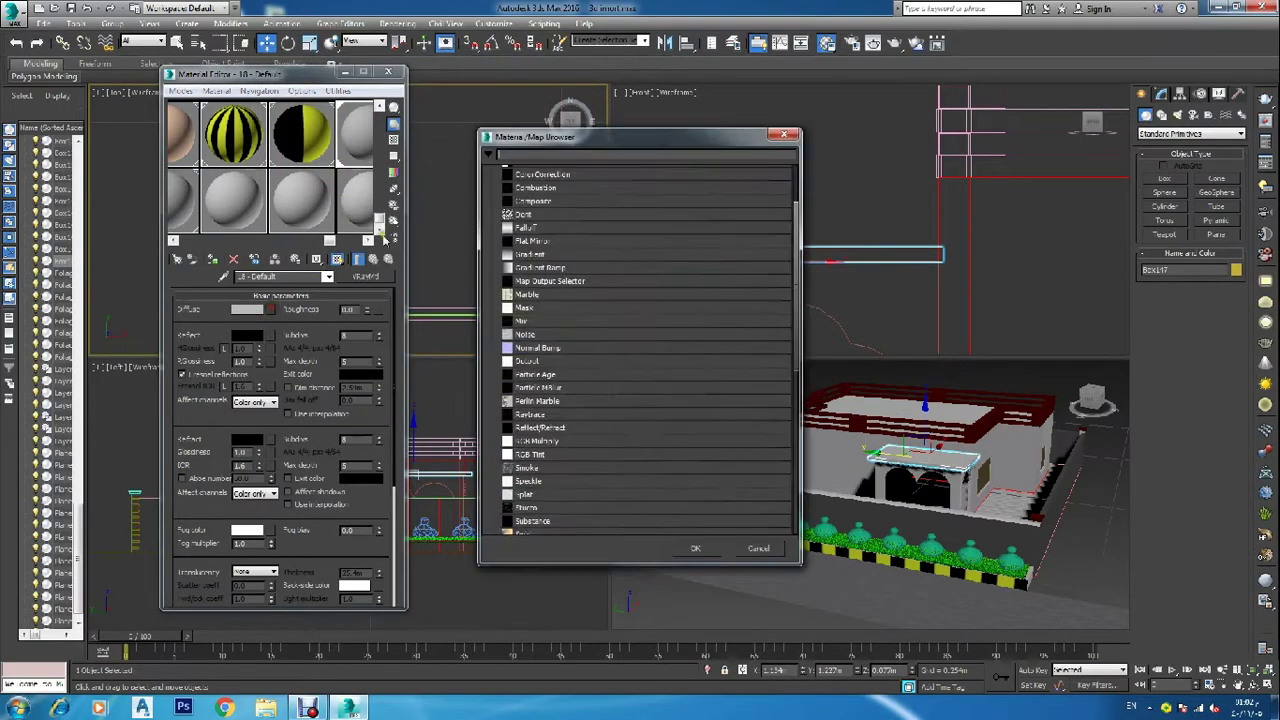
double_click(536, 204)
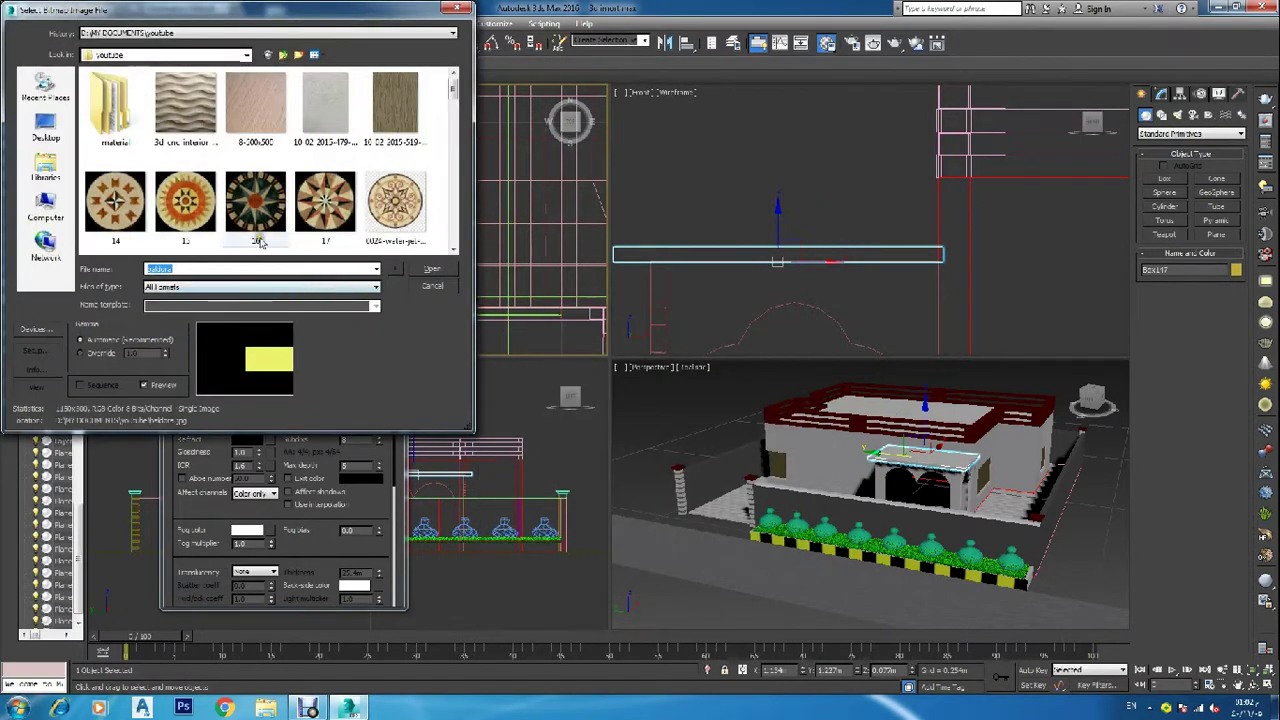
click(209, 131)
scroll(209, 131, down, 1)
scroll(250, 155, up, 1)
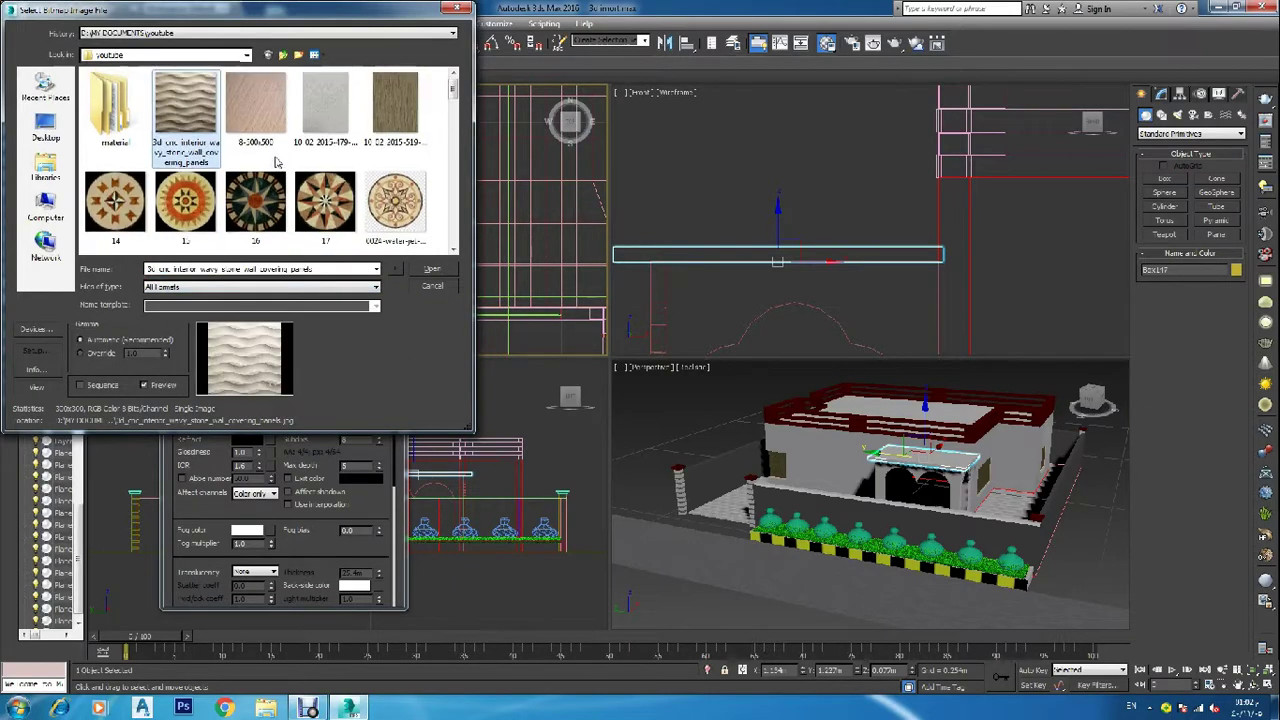
click(401, 118)
click(418, 268)
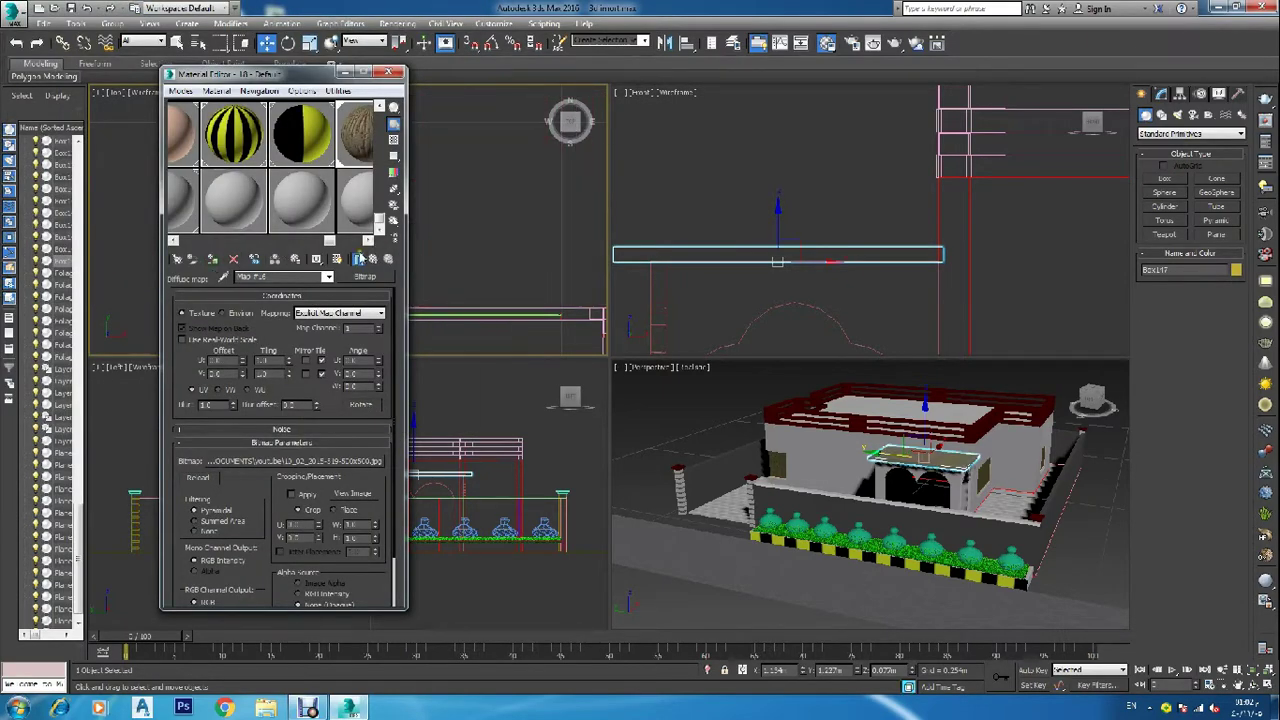
click(360, 258)
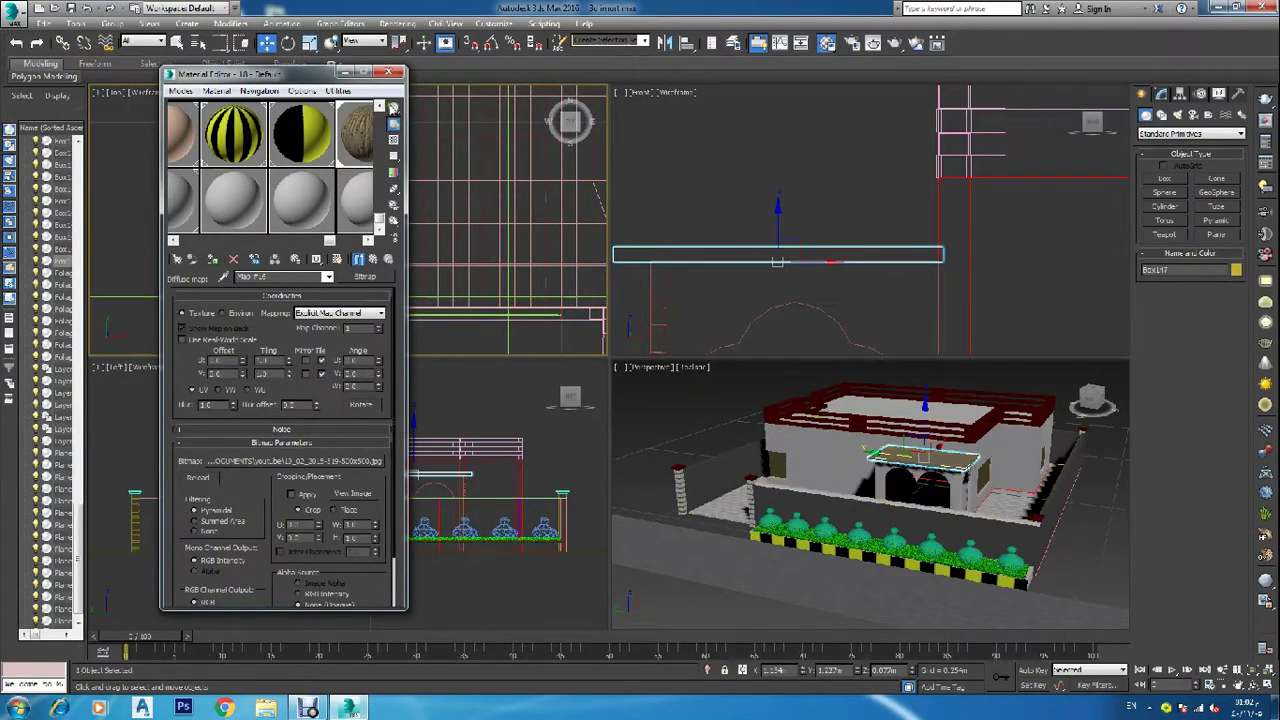
click(397, 72)
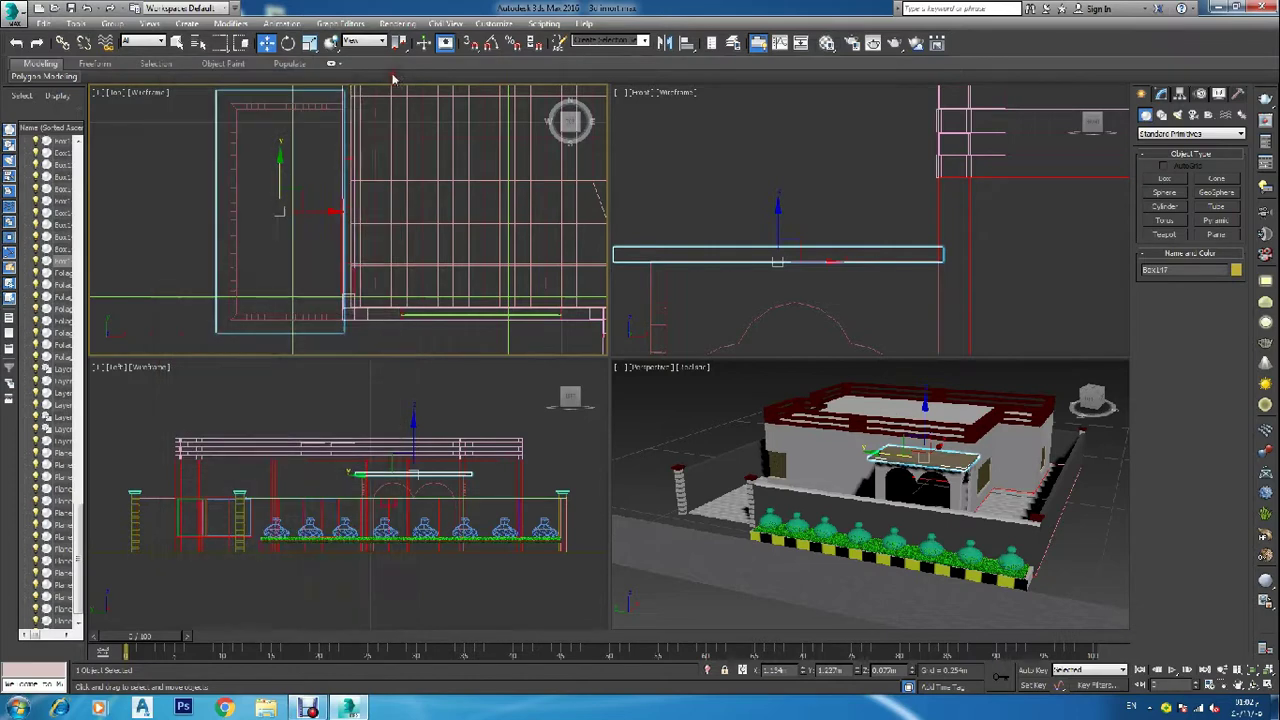
Set the porch roof slab to 4 length segments and 3 width segments.
click(753, 157)
click(1165, 183)
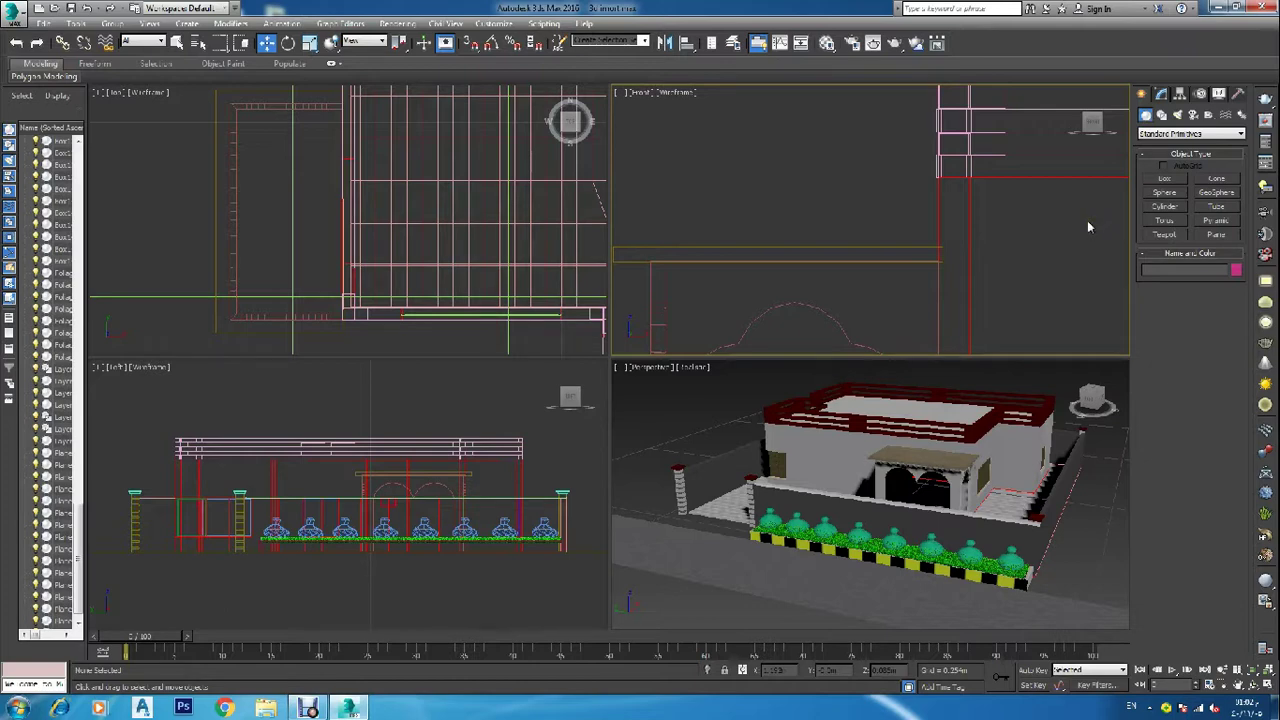
click(244, 336)
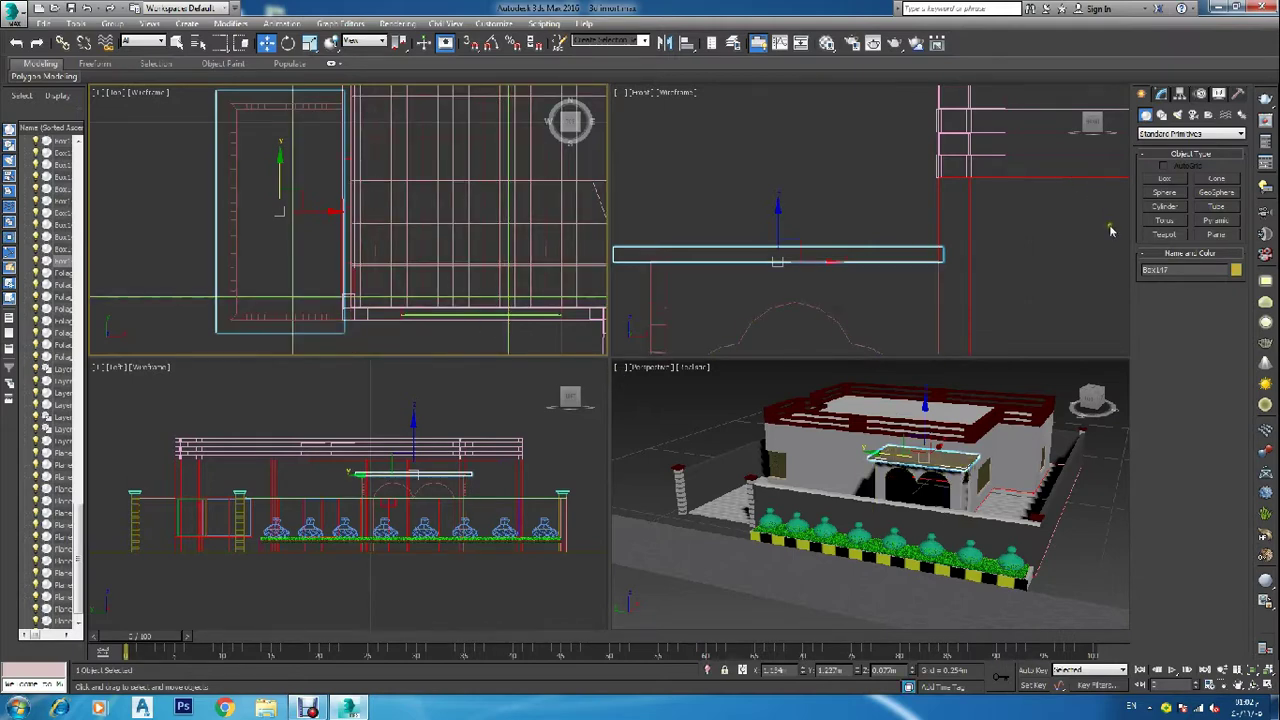
click(1164, 95)
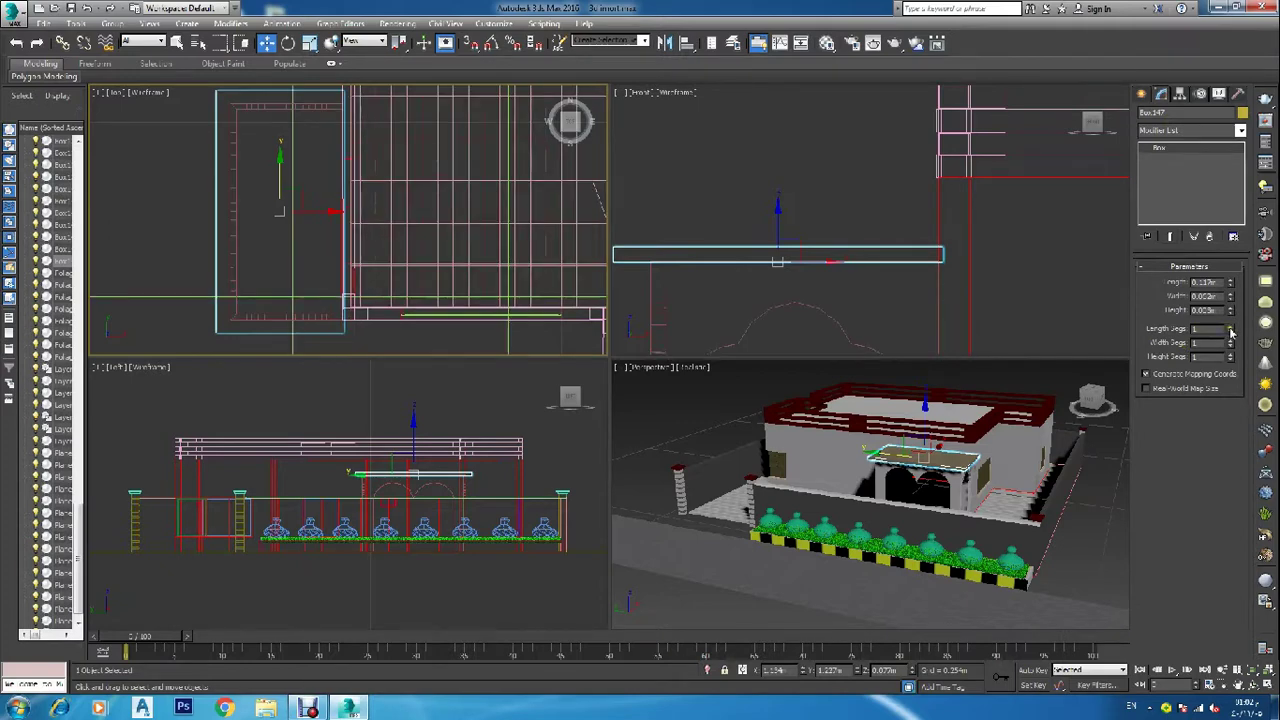
click(1231, 327)
click(1231, 327)
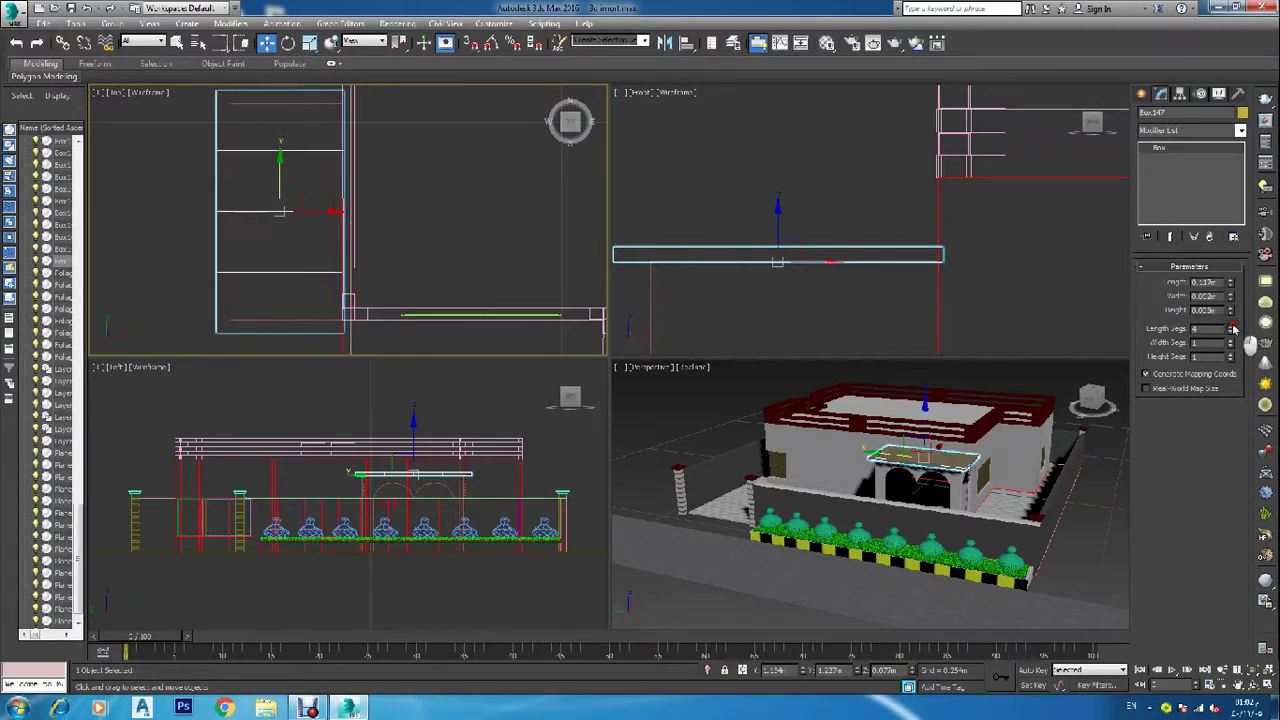
click(1232, 340)
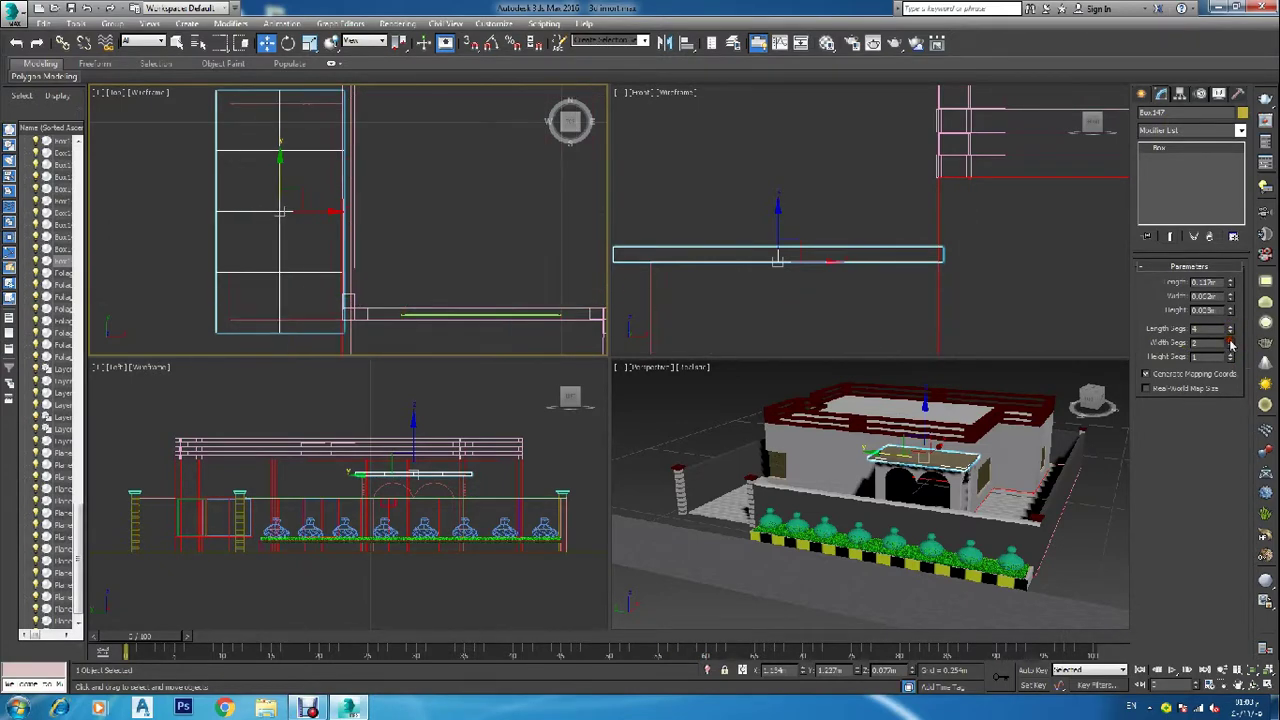
click(1232, 340)
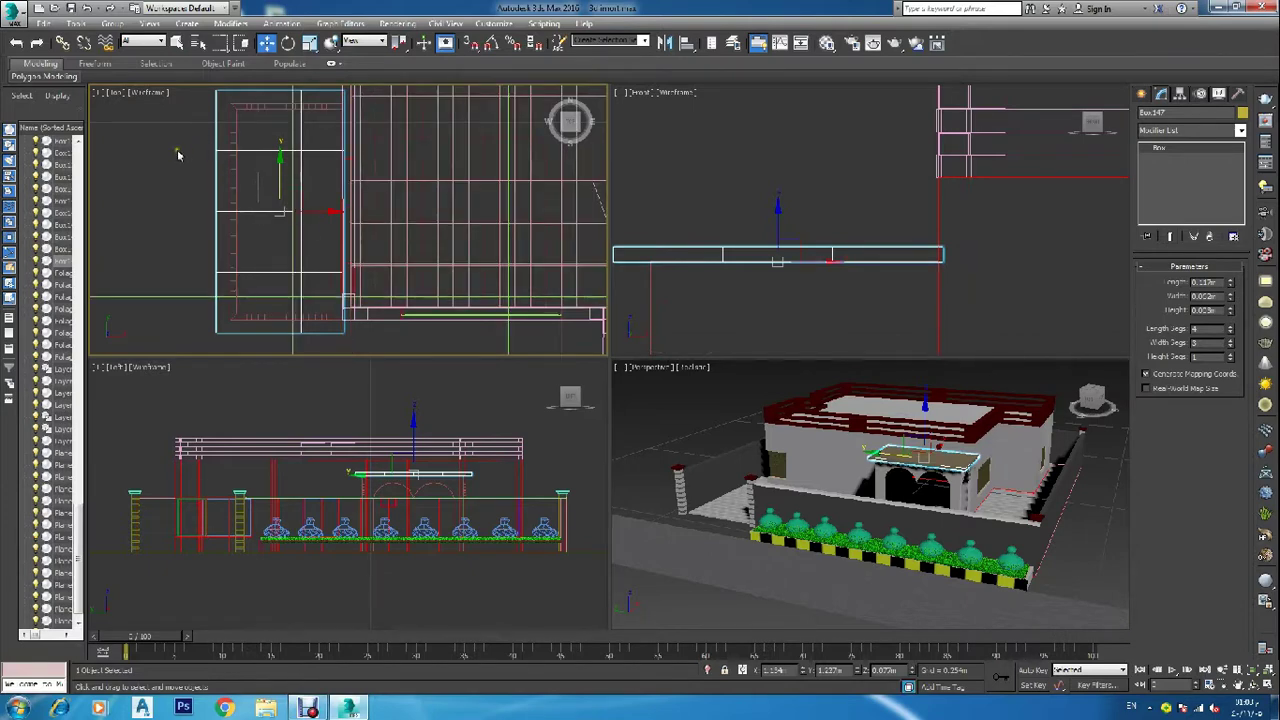
Convert the porch roof slab to an Editable Poly and enter vertex editing.
middle_drag(178, 154, 167, 248)
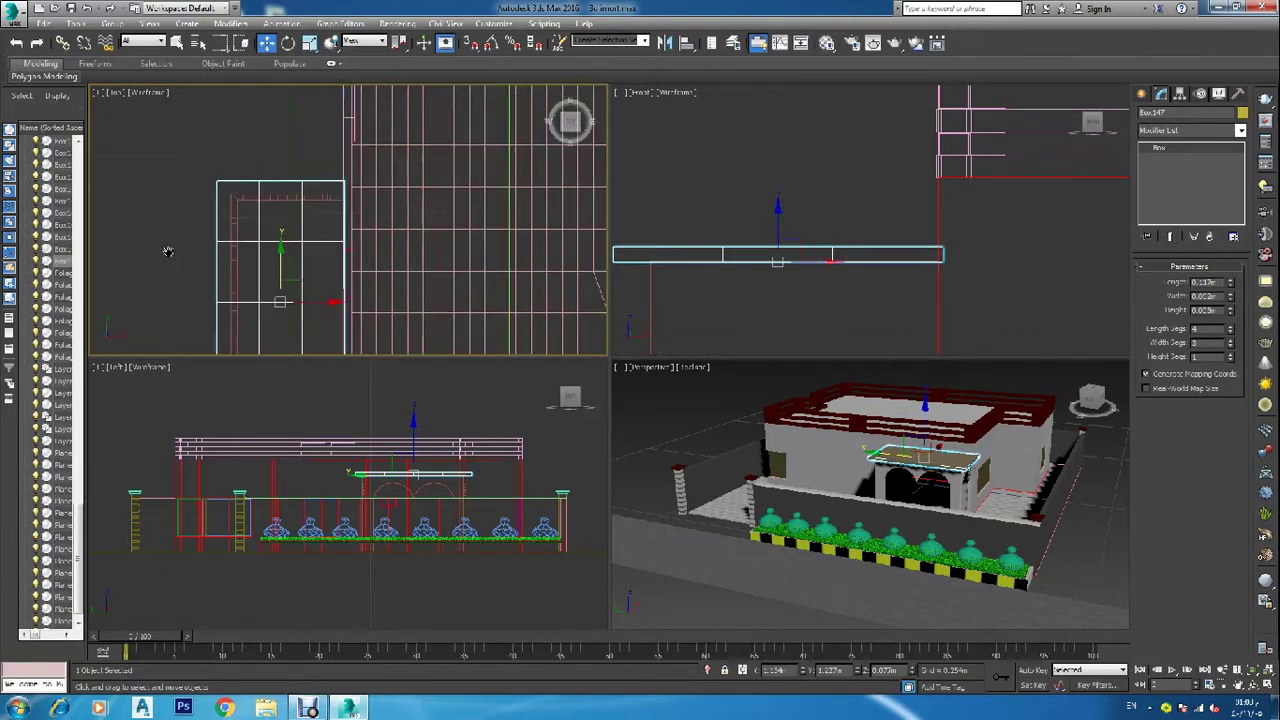
right_click(219, 195)
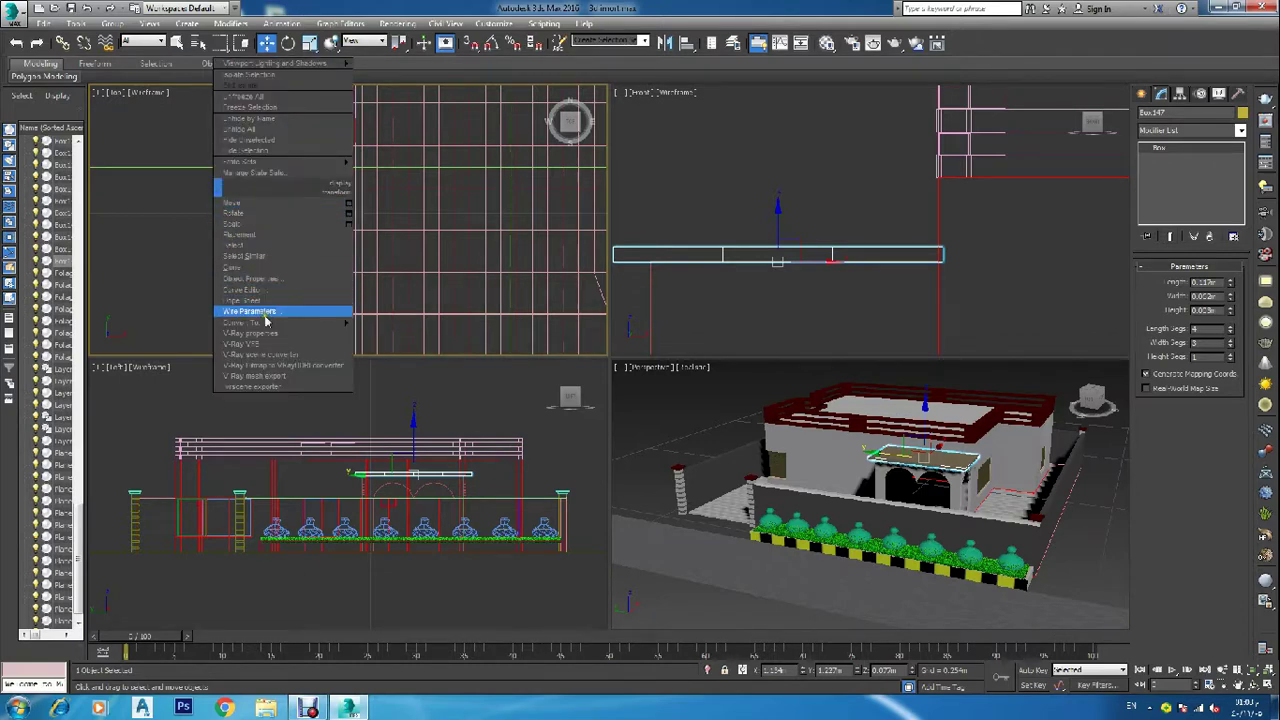
mouse_move(273, 324)
click(405, 333)
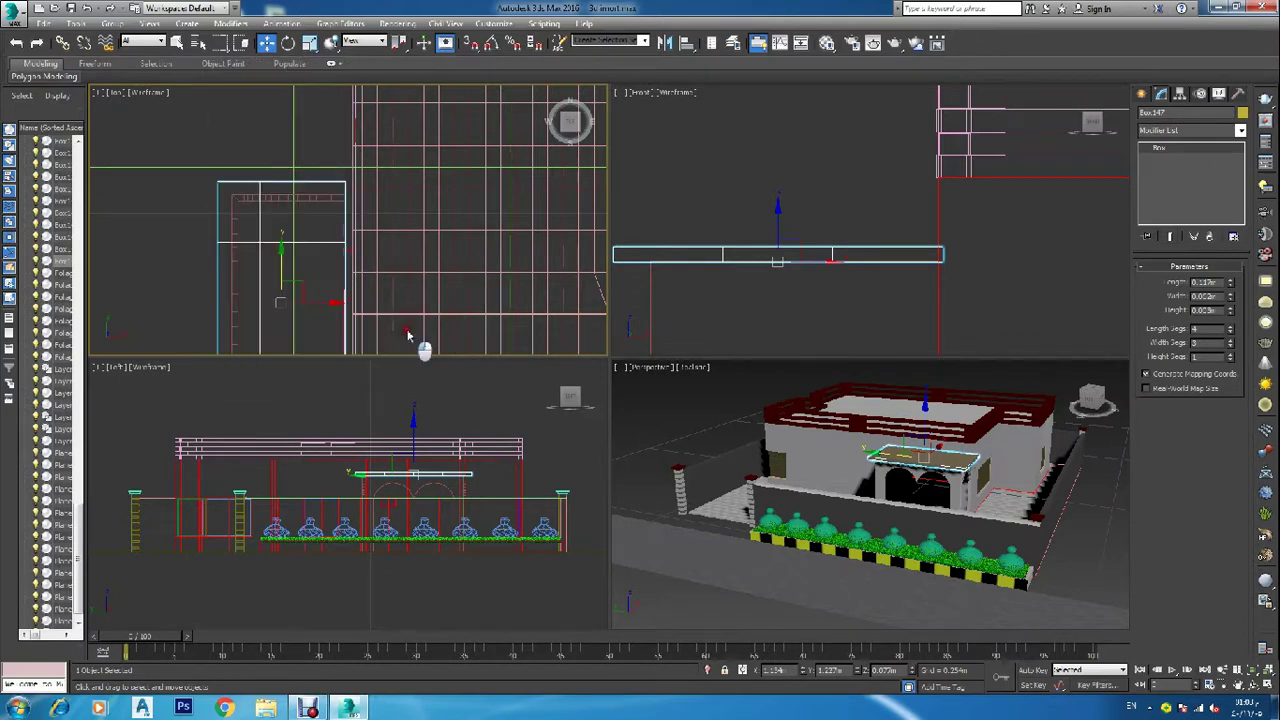
click(1155, 281)
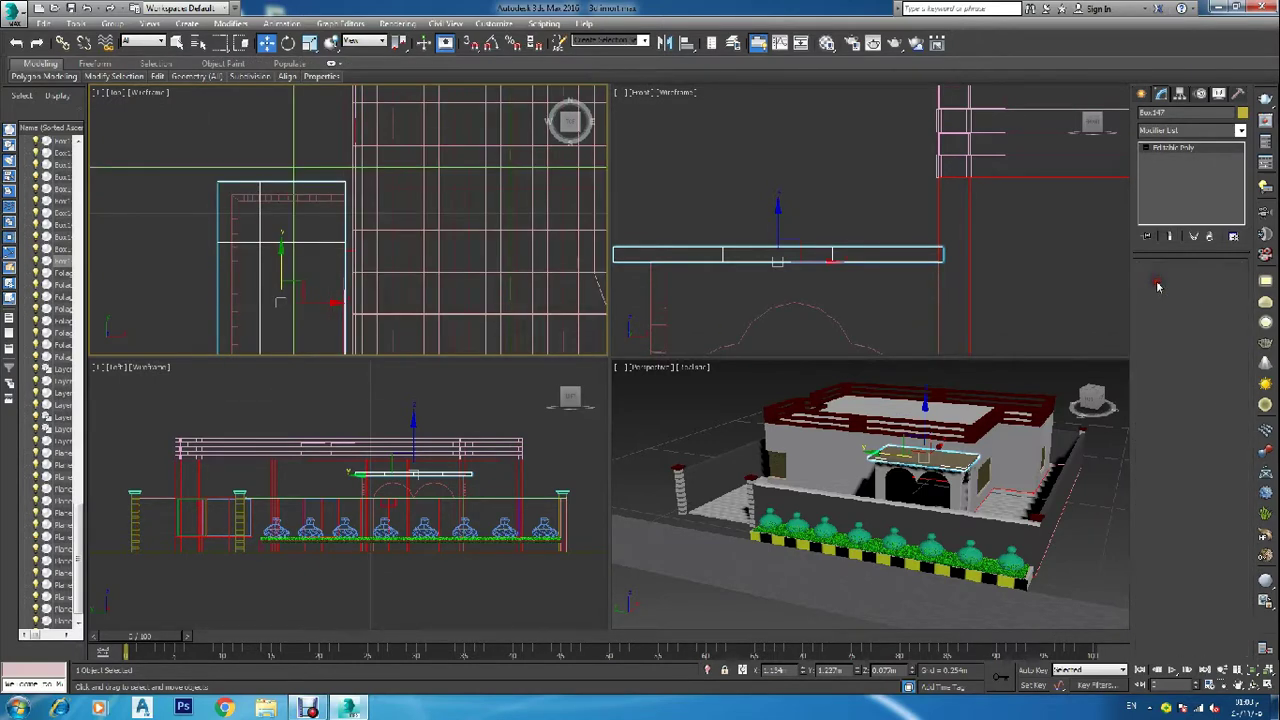
Move the street-side division vertices on the slab's upper short edge along X onto its street-side corner in the top view.
scroll(222, 172, up, 4)
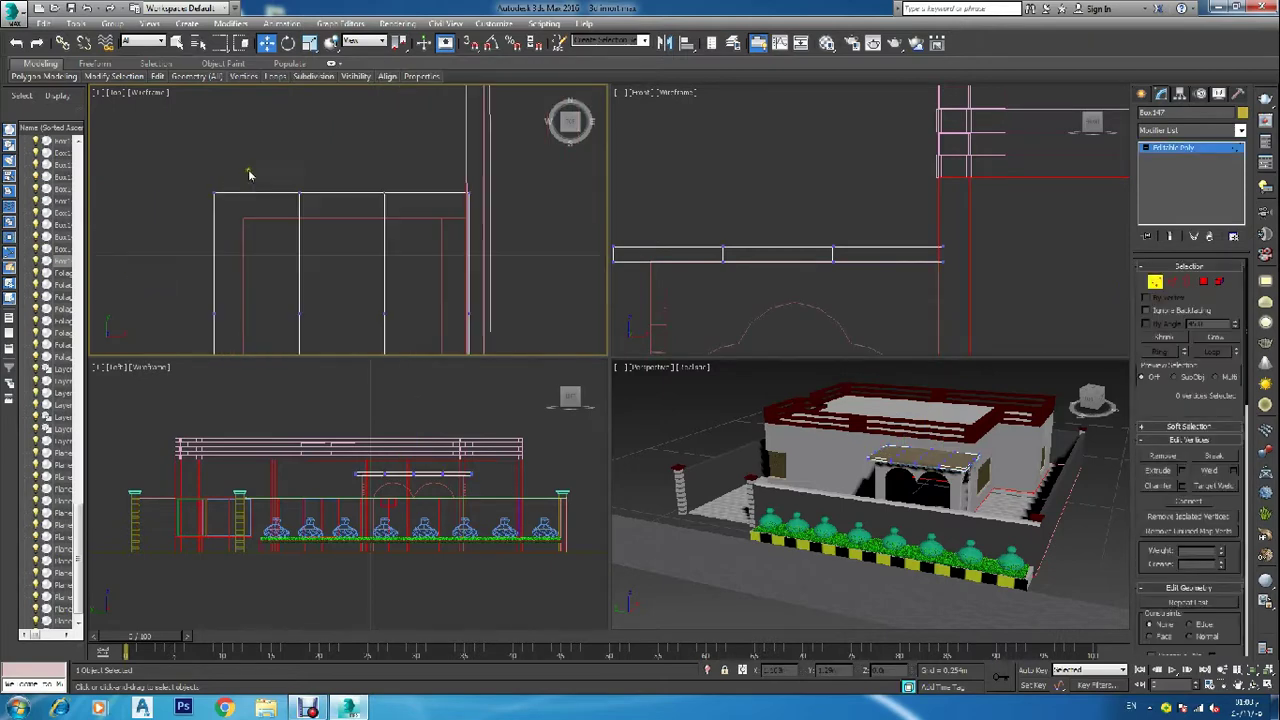
click(301, 196)
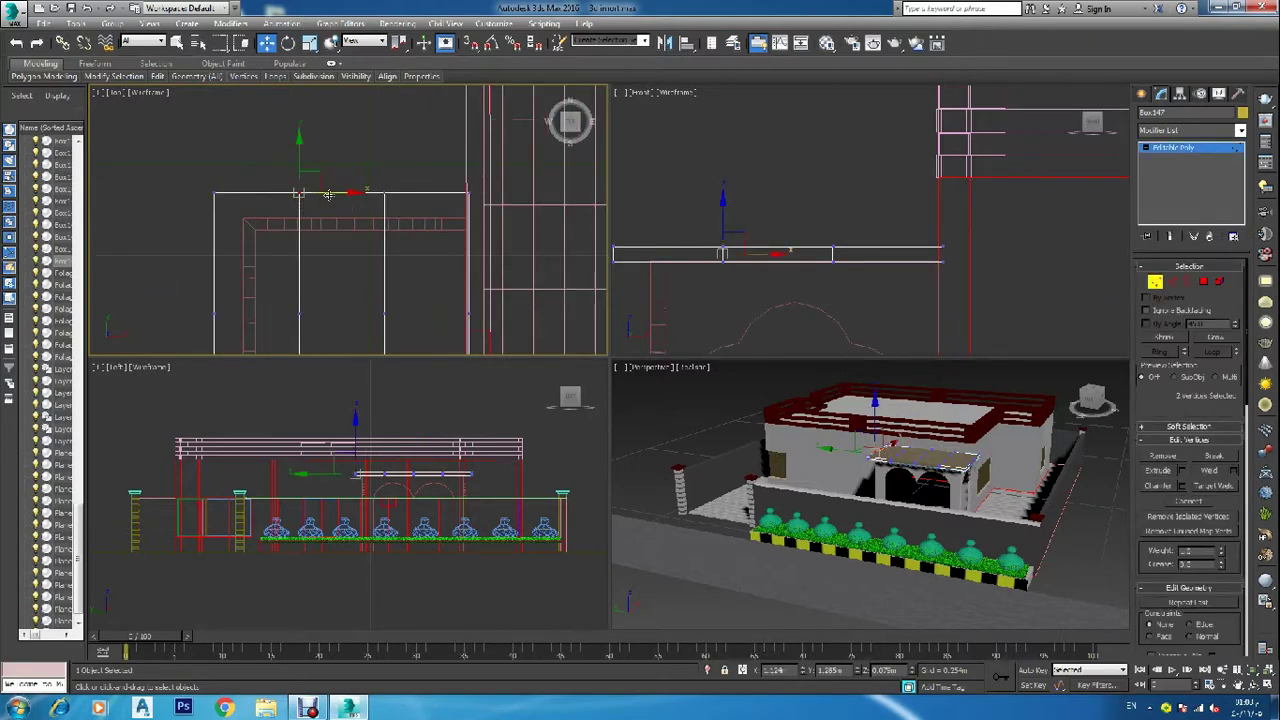
drag(329, 194, 243, 198)
scroll(207, 178, up, 4)
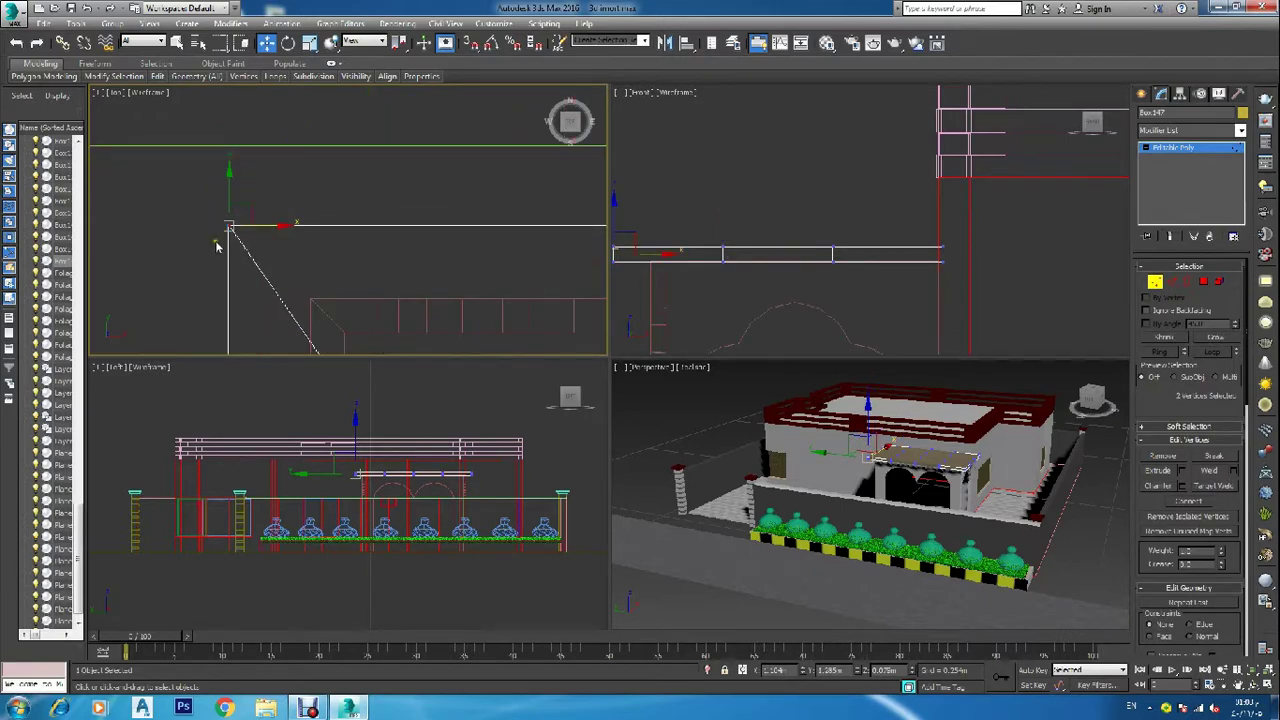
scroll(217, 246, up, 4)
scroll(246, 157, up, 4)
scroll(212, 251, up, 3)
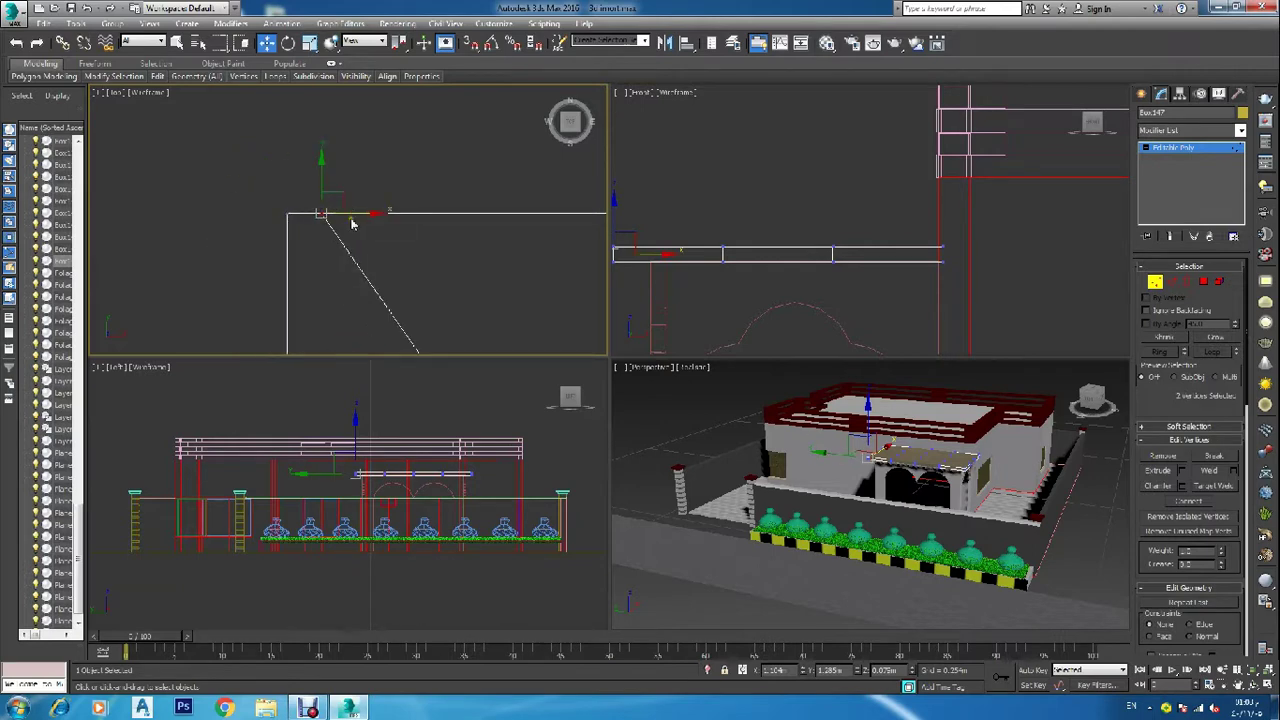
drag(358, 213, 325, 213)
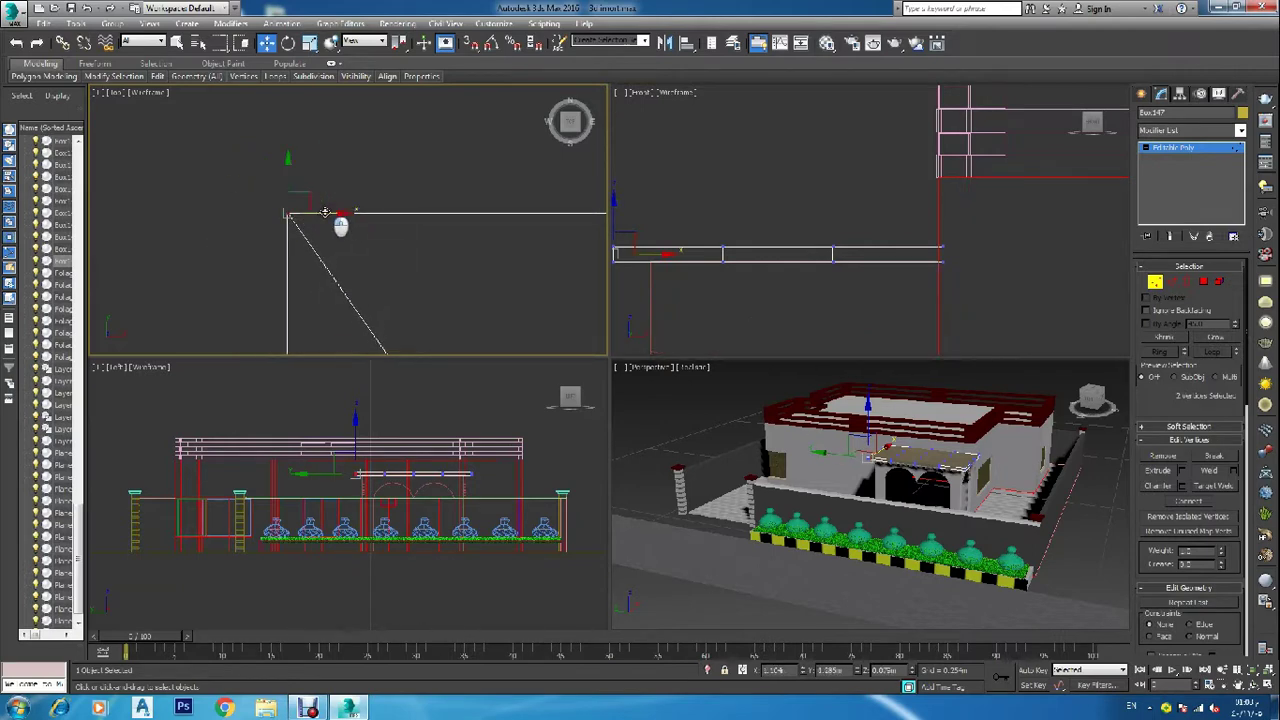
Move the nearest division vertices on the slab's street-side long edge along Y onto the same corner, and deselect them.
scroll(339, 217, down, 4)
scroll(345, 232, down, 4)
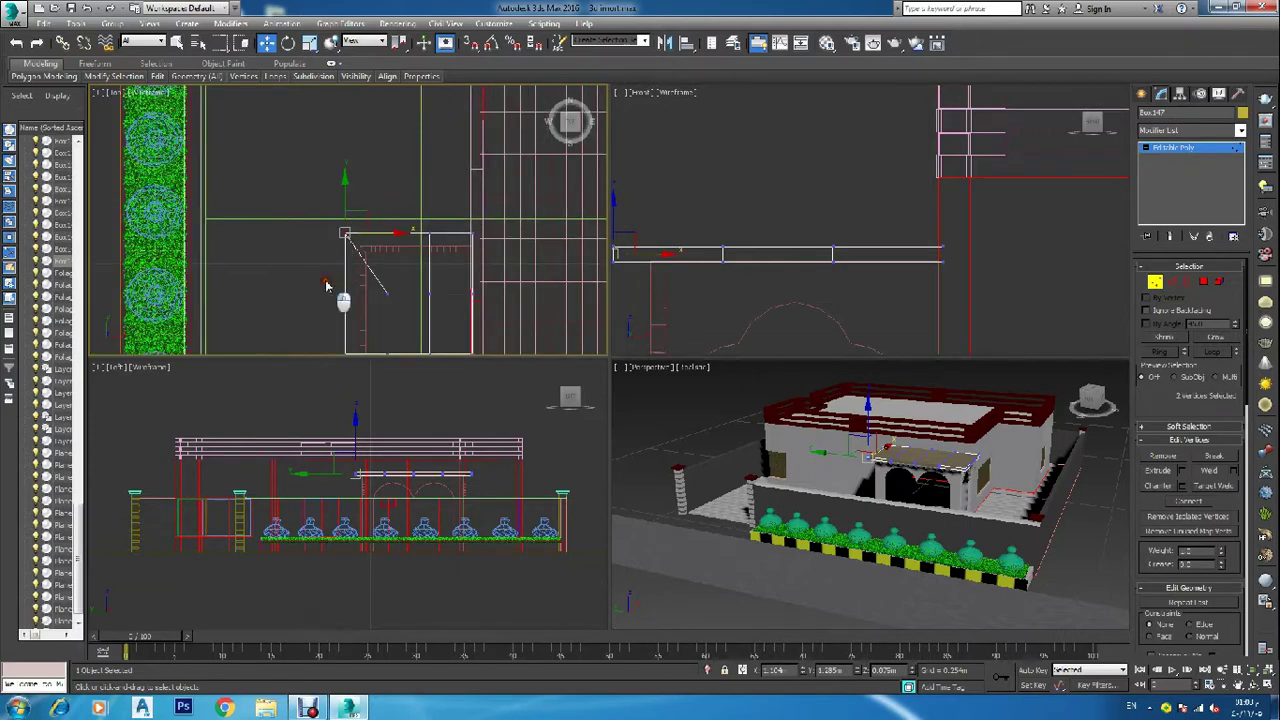
click(330, 288)
drag(330, 288, 372, 312)
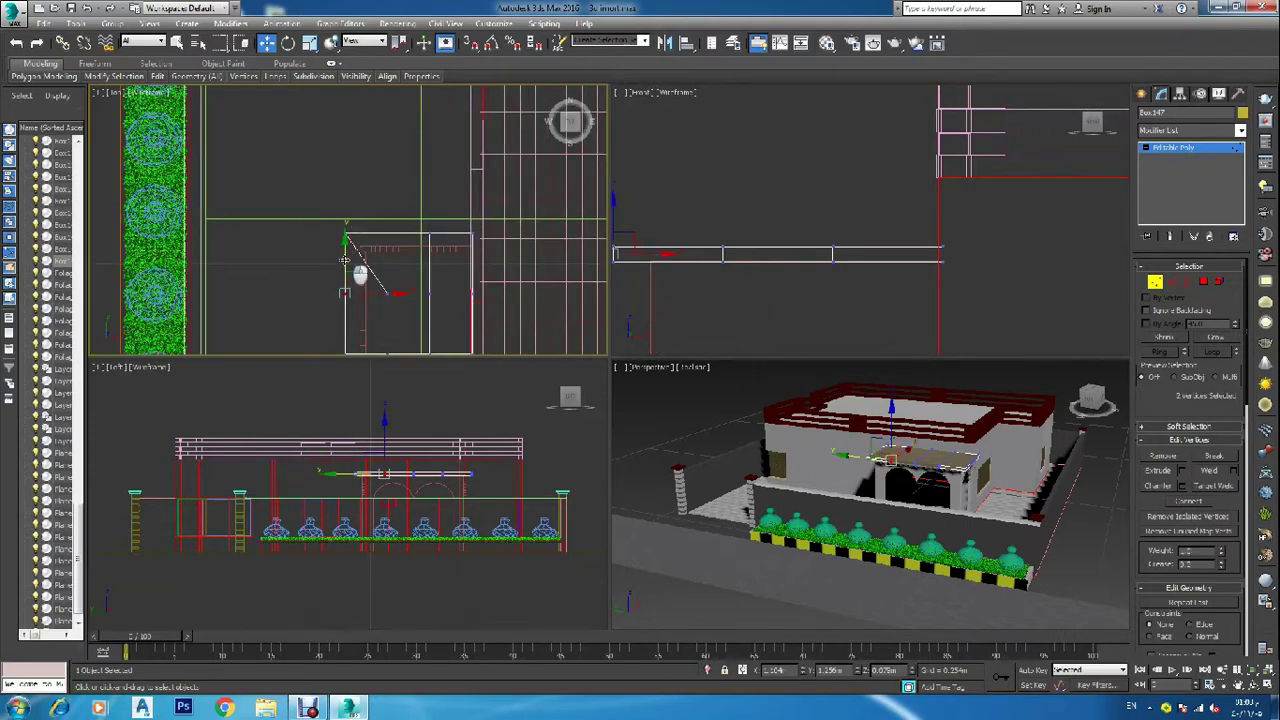
drag(344, 234, 348, 208)
scroll(346, 234, up, 5)
scroll(350, 205, up, 3)
drag(333, 269, 338, 218)
scroll(336, 240, down, 10)
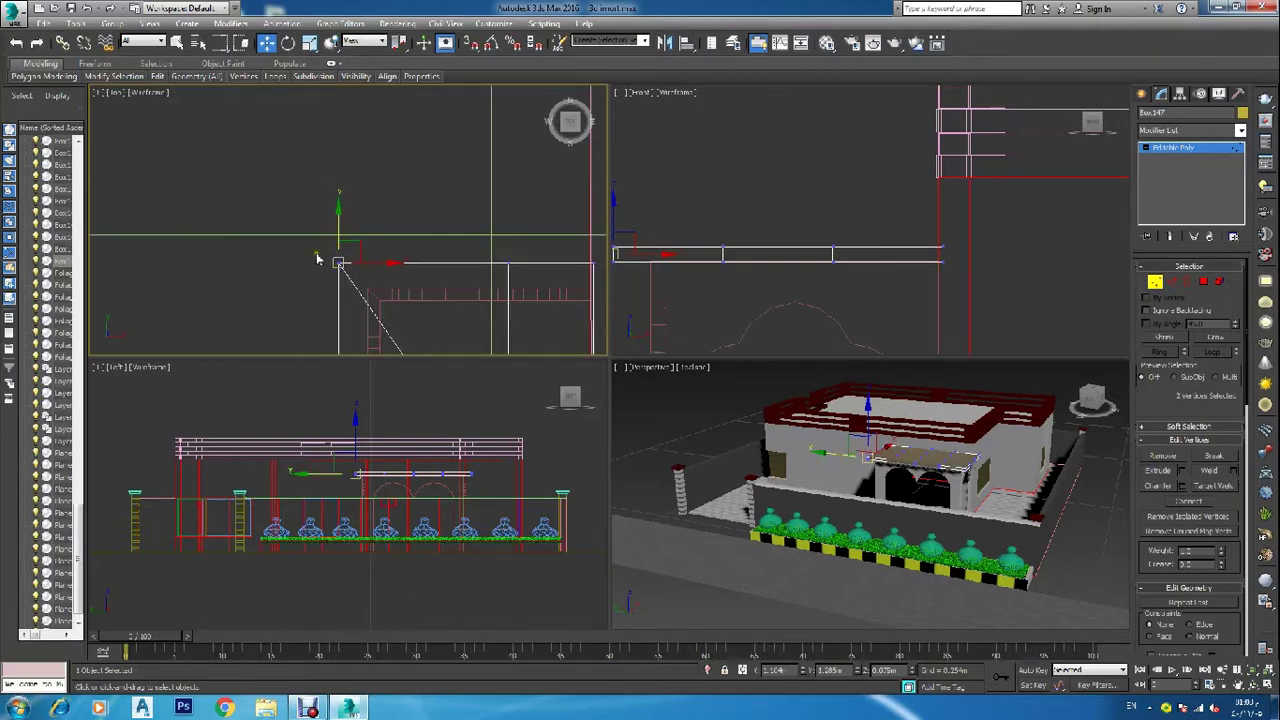
click(343, 205)
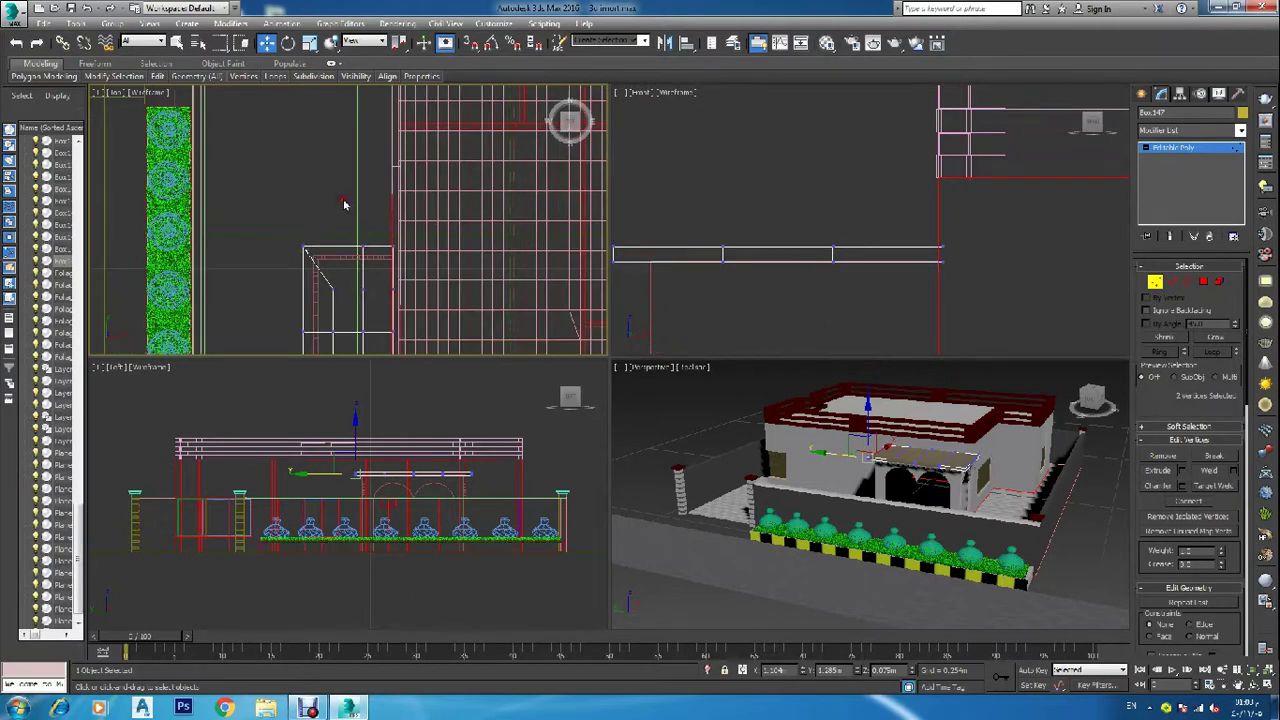
Move the remaining division vertices on the slab's upper short edge along X onto its house-side corner.
scroll(380, 245, up, 5)
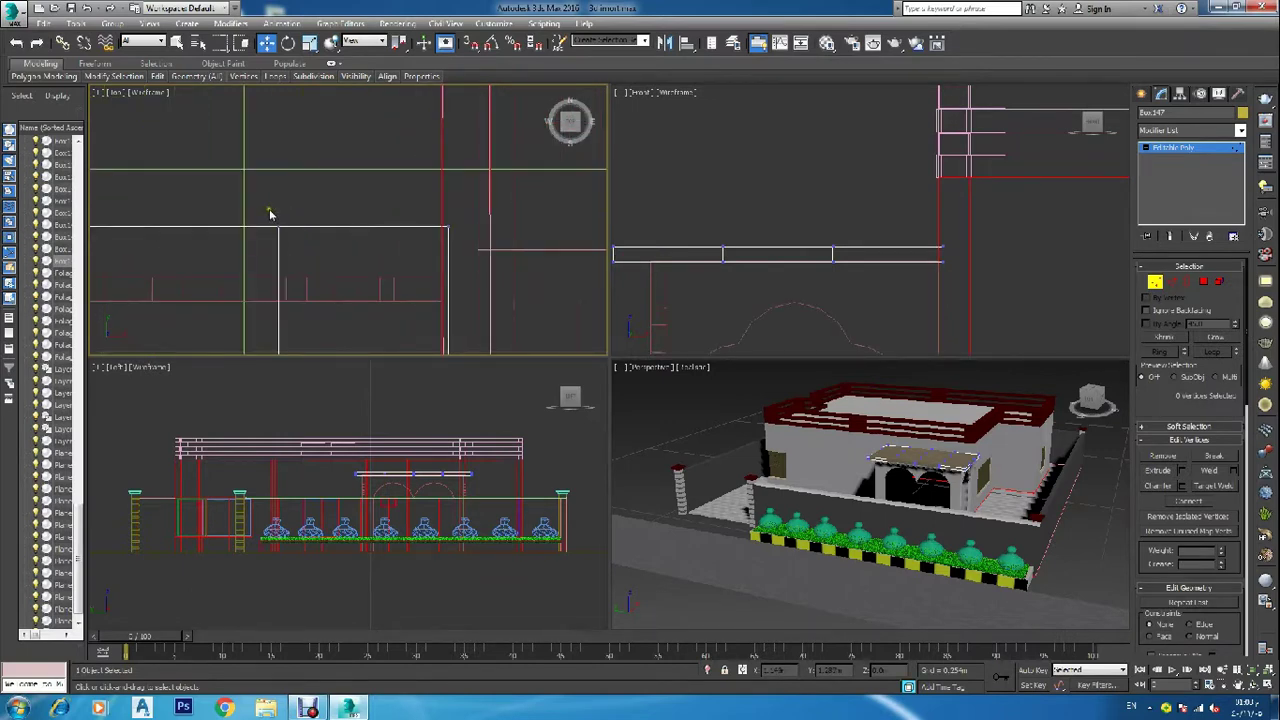
drag(269, 211, 481, 232)
scroll(478, 230, up, 7)
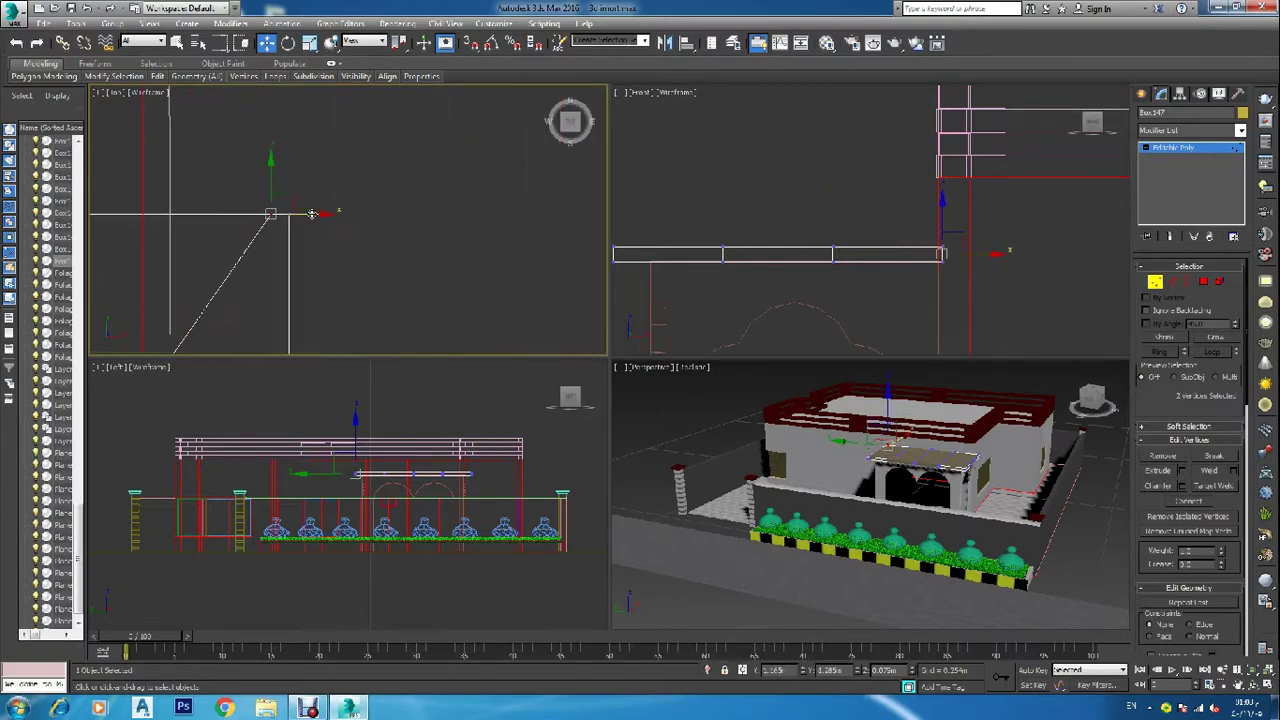
drag(302, 213, 318, 218)
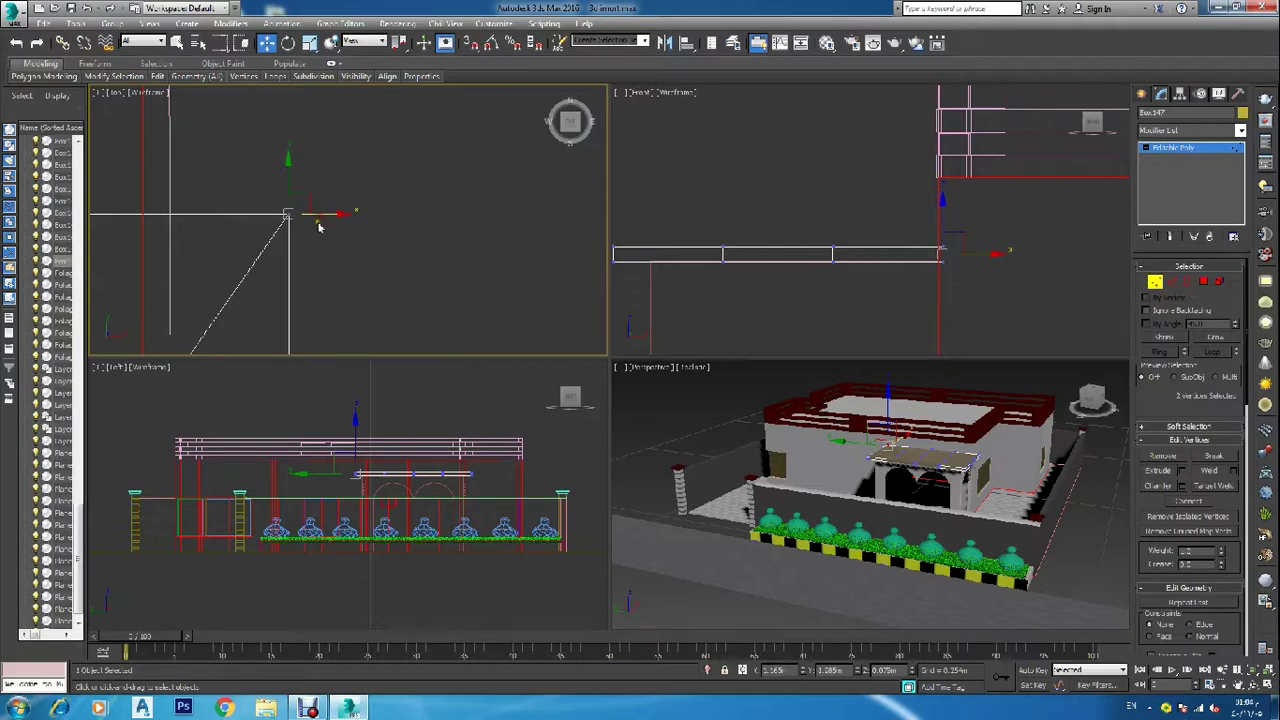
scroll(316, 228, up, 3)
Move the nearest division vertices on the slab's house-side long edge along Y onto the house-side corner.
scroll(310, 275, down, 5)
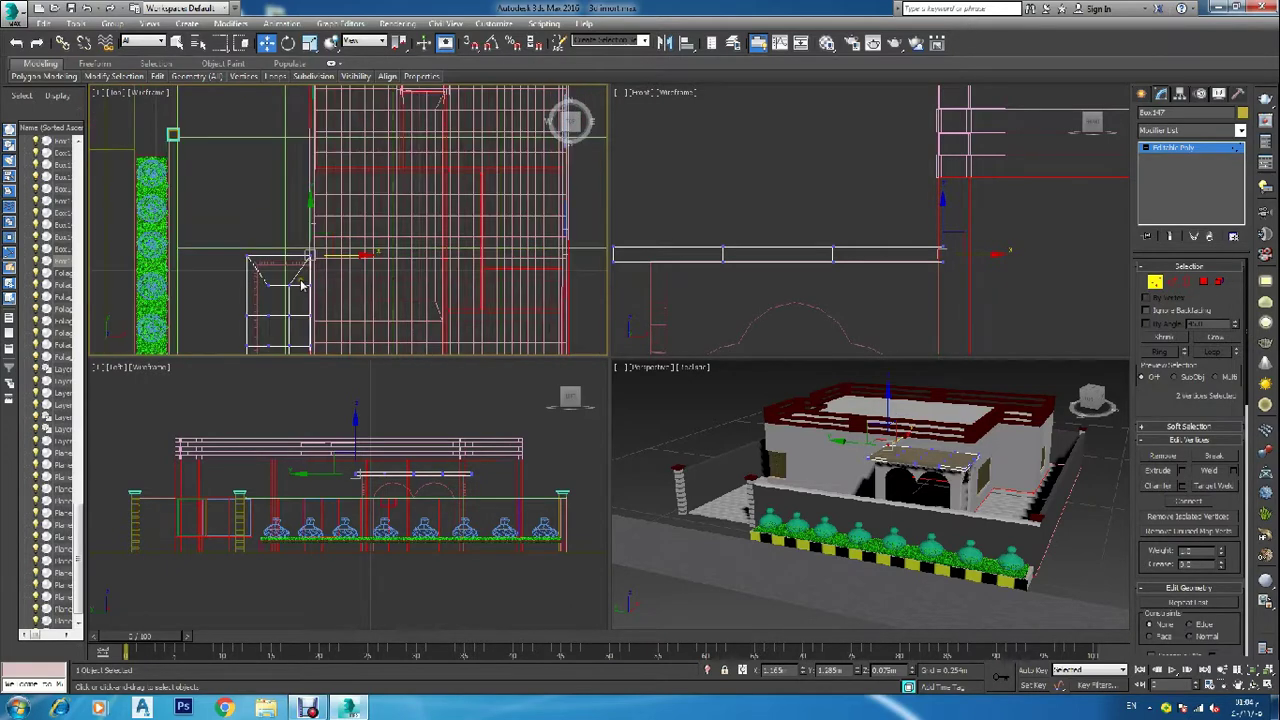
scroll(300, 284, up, 4)
drag(310, 290, 360, 343)
drag(338, 277, 336, 106)
scroll(336, 106, up, 2)
drag(322, 238, 347, 193)
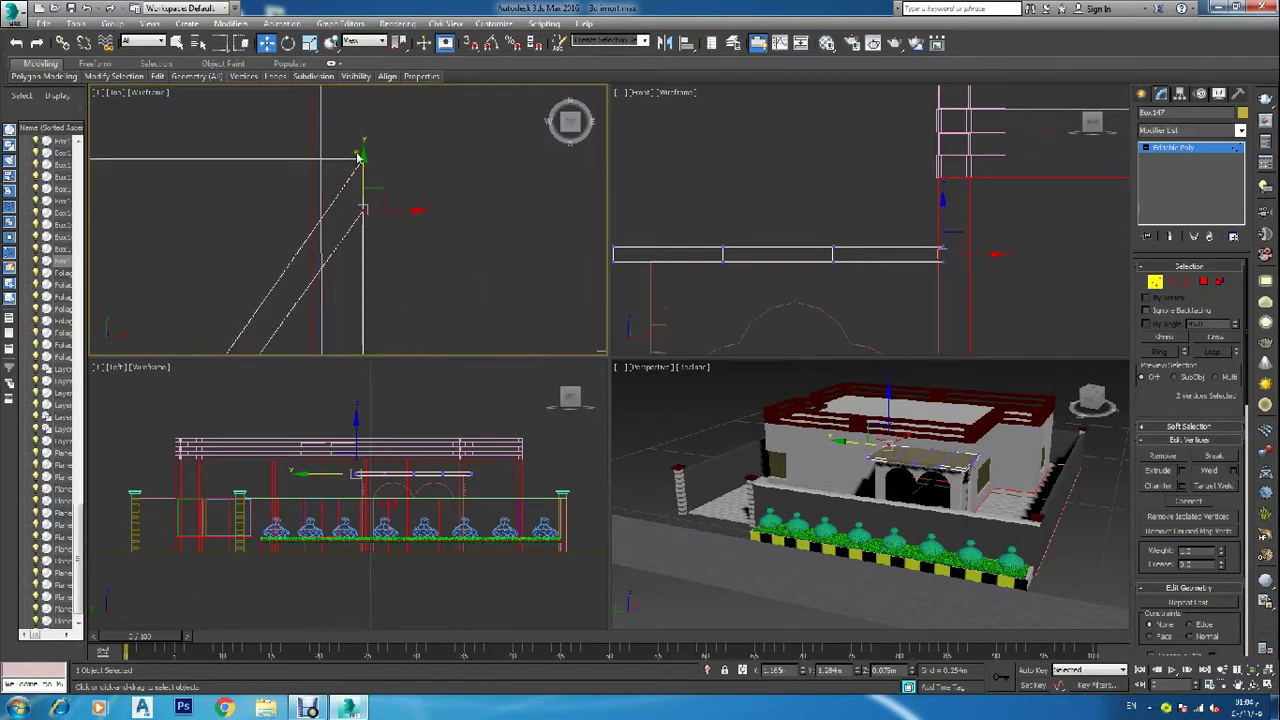
drag(363, 129, 361, 124)
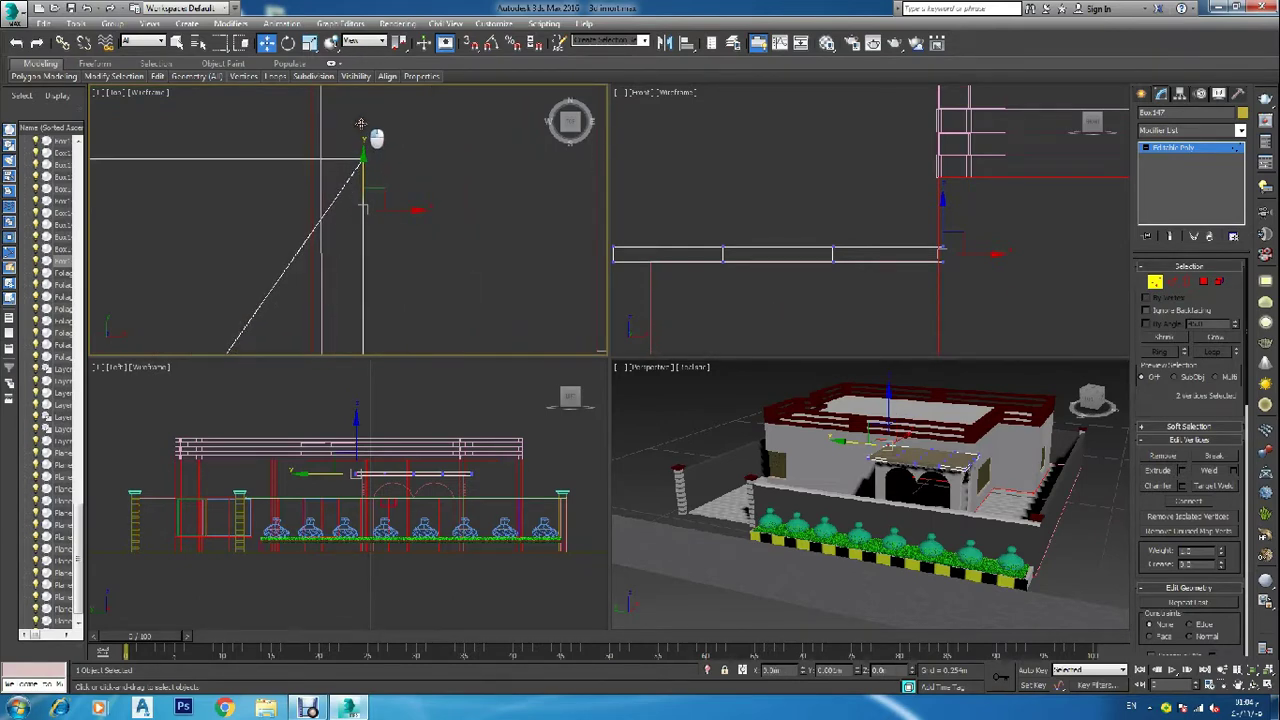
Move the nearest division vertices on the slab's street-side long edge along Y onto its lower street-side corner, and deselect them.
scroll(368, 190, down, 5)
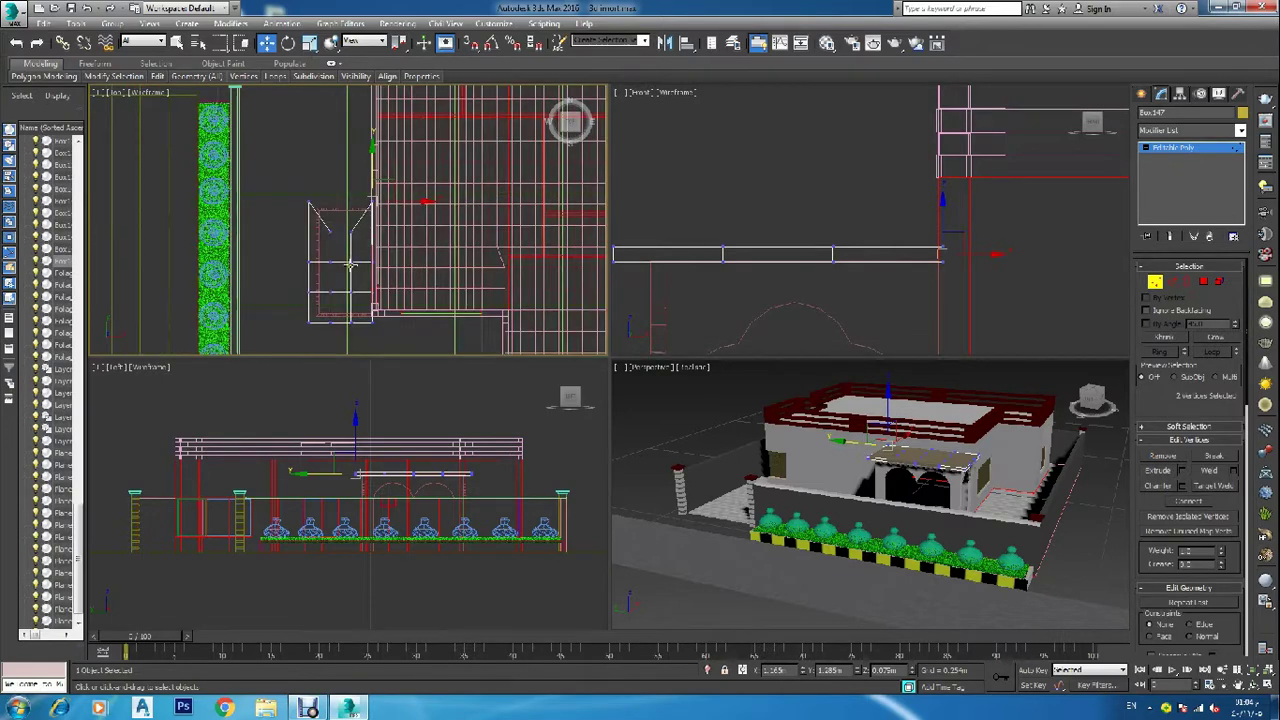
scroll(290, 260, up, 5)
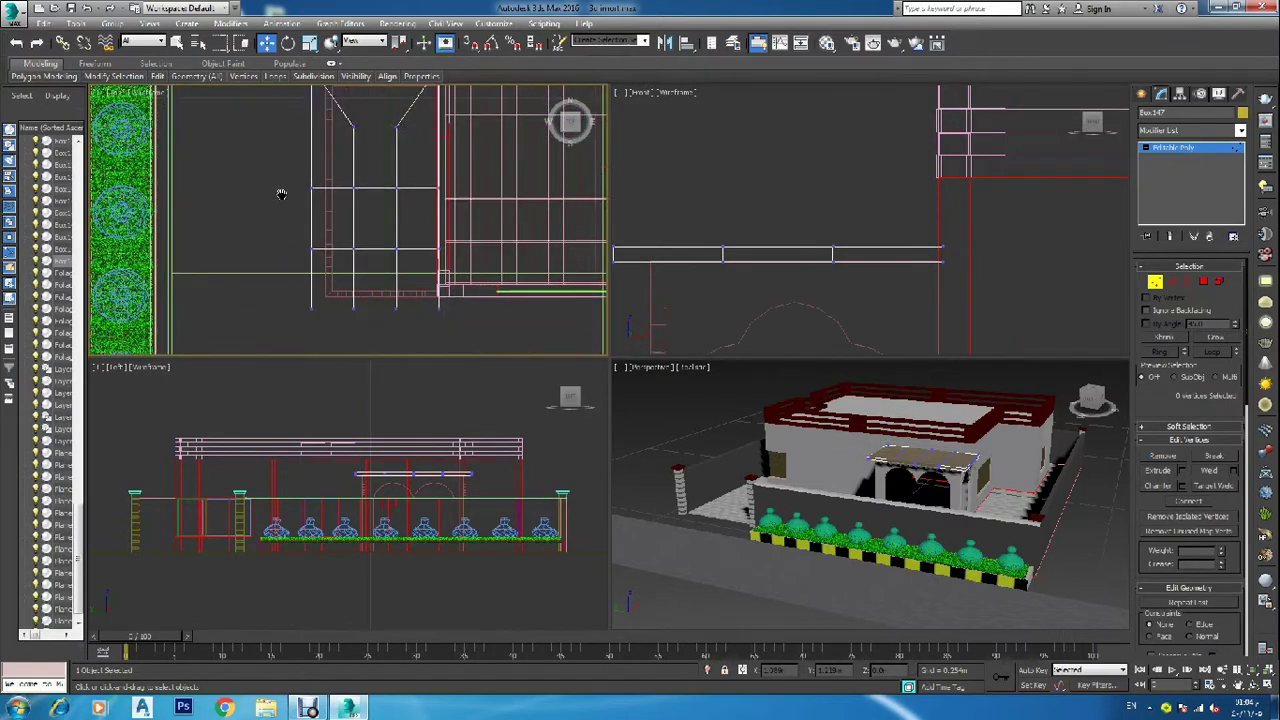
scroll(302, 212, up, 2)
drag(318, 216, 325, 220)
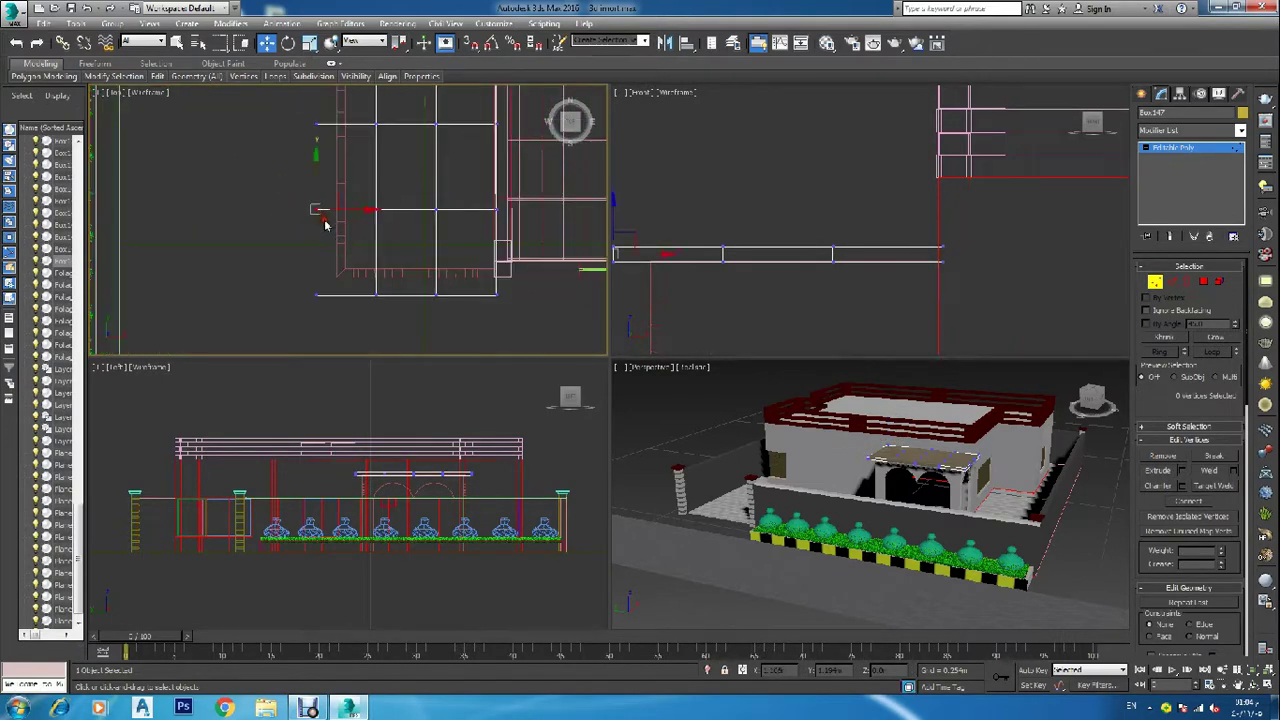
drag(316, 176, 326, 219)
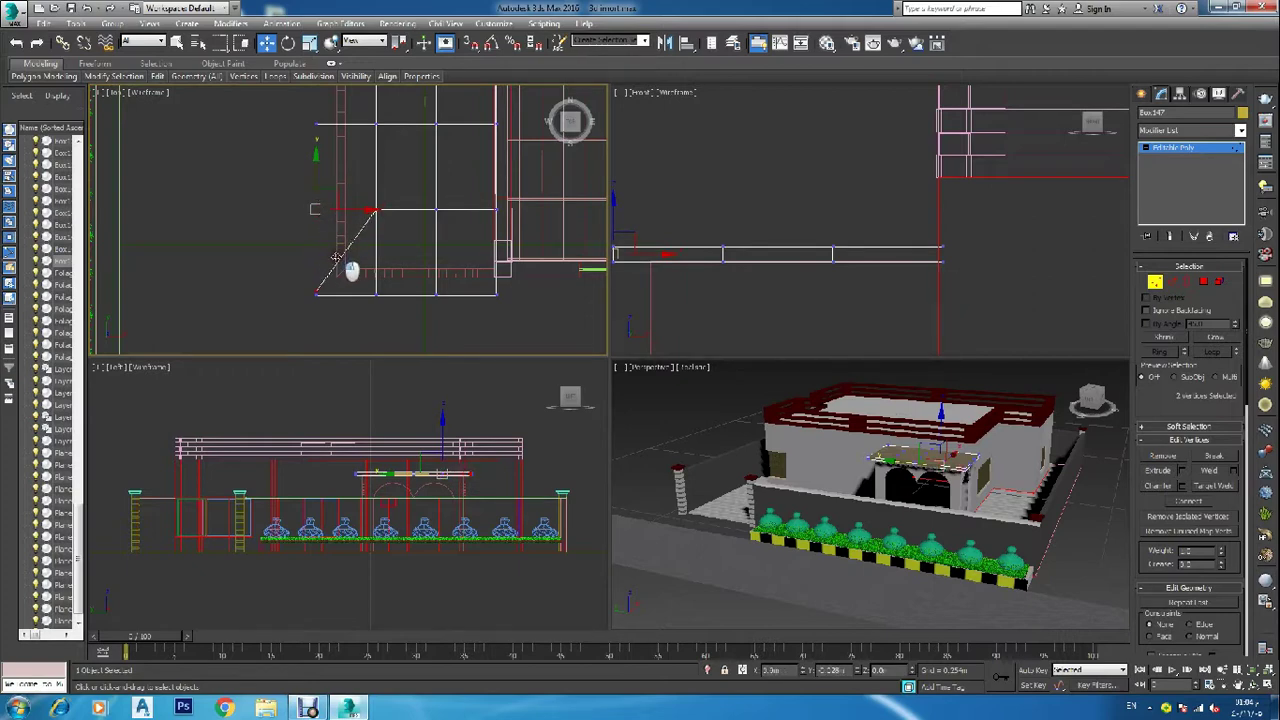
scroll(318, 298, up, 6)
drag(336, 259, 316, 260)
scroll(316, 260, up, 3)
scroll(315, 272, up, 3)
scroll(294, 274, down, 6)
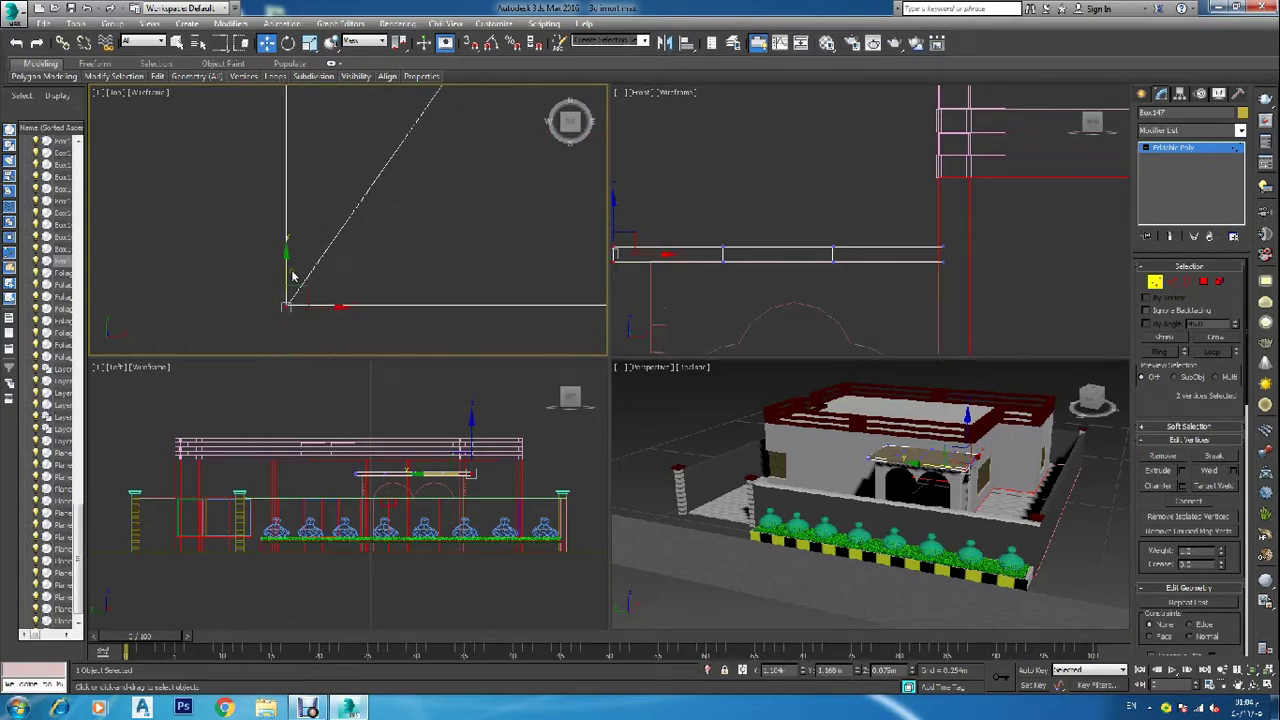
middle_drag(287, 237, 298, 273)
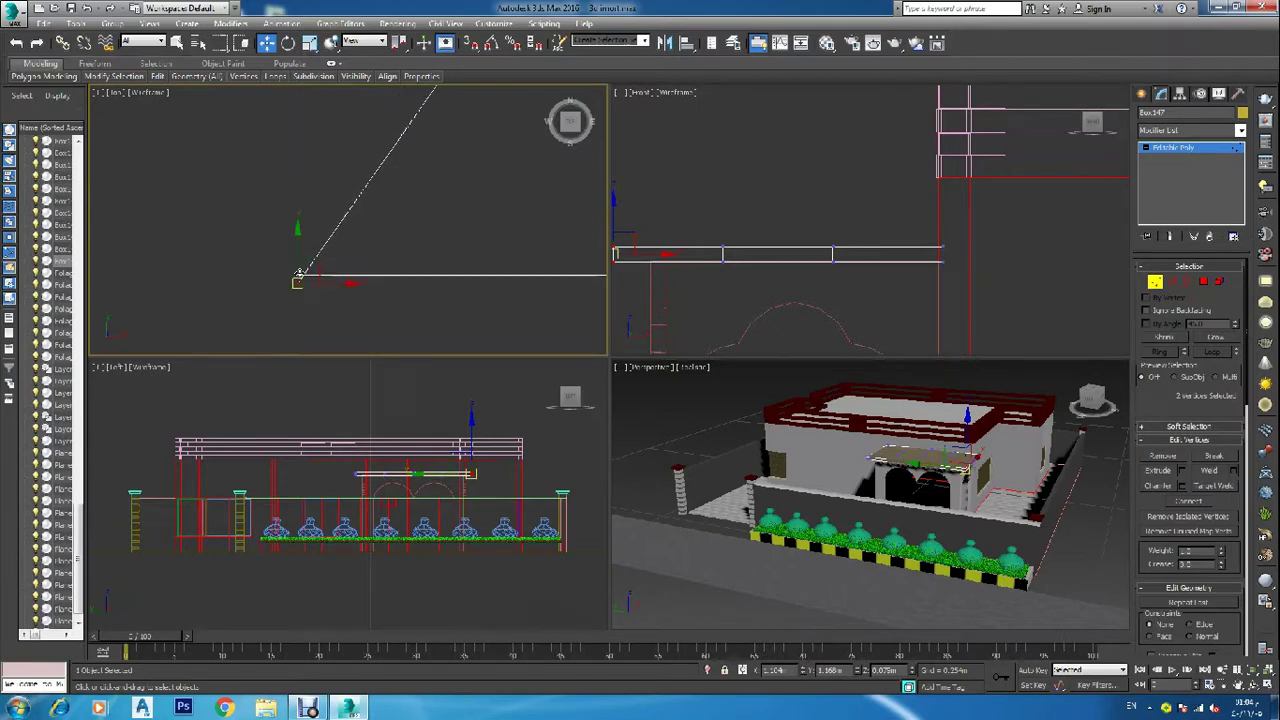
drag(299, 251, 296, 279)
click(351, 277)
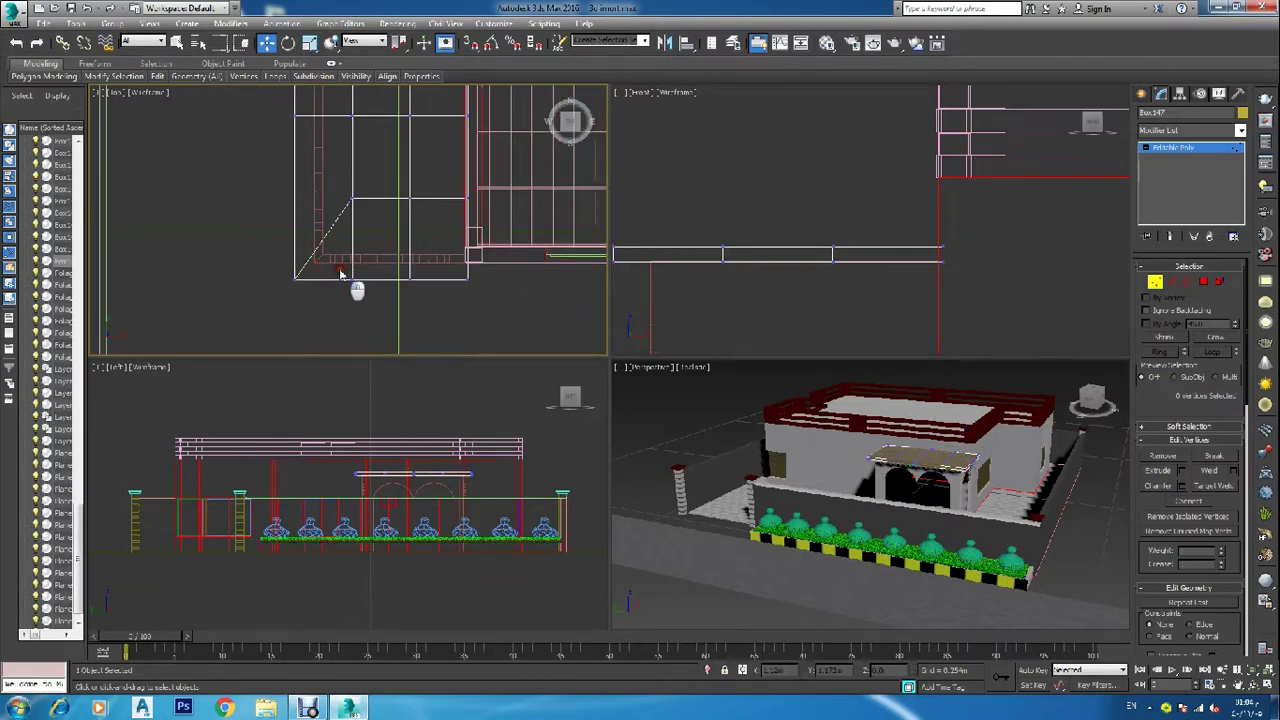
Move the street-side division vertices on the slab's lower short edge along X onto its street-side corner.
drag(389, 278, 312, 280)
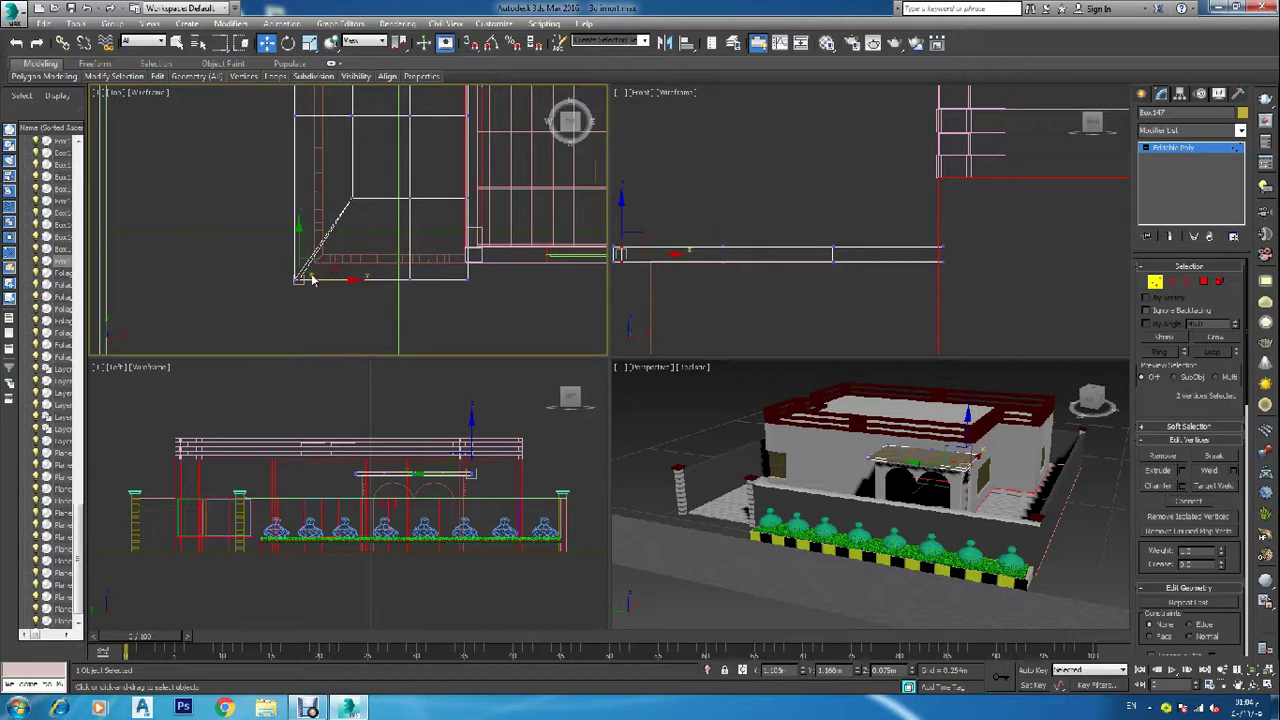
scroll(287, 280, up, 6)
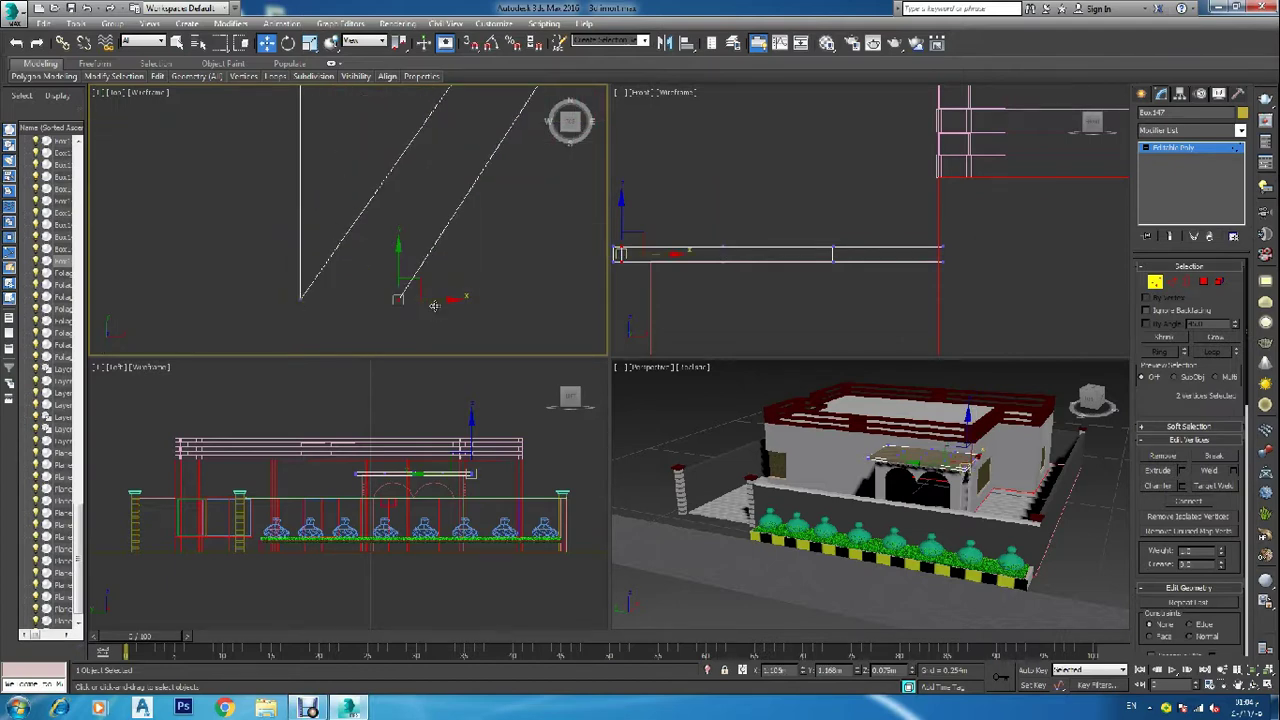
drag(434, 305, 346, 295)
scroll(306, 300, up, 5)
scroll(267, 269, up, 3)
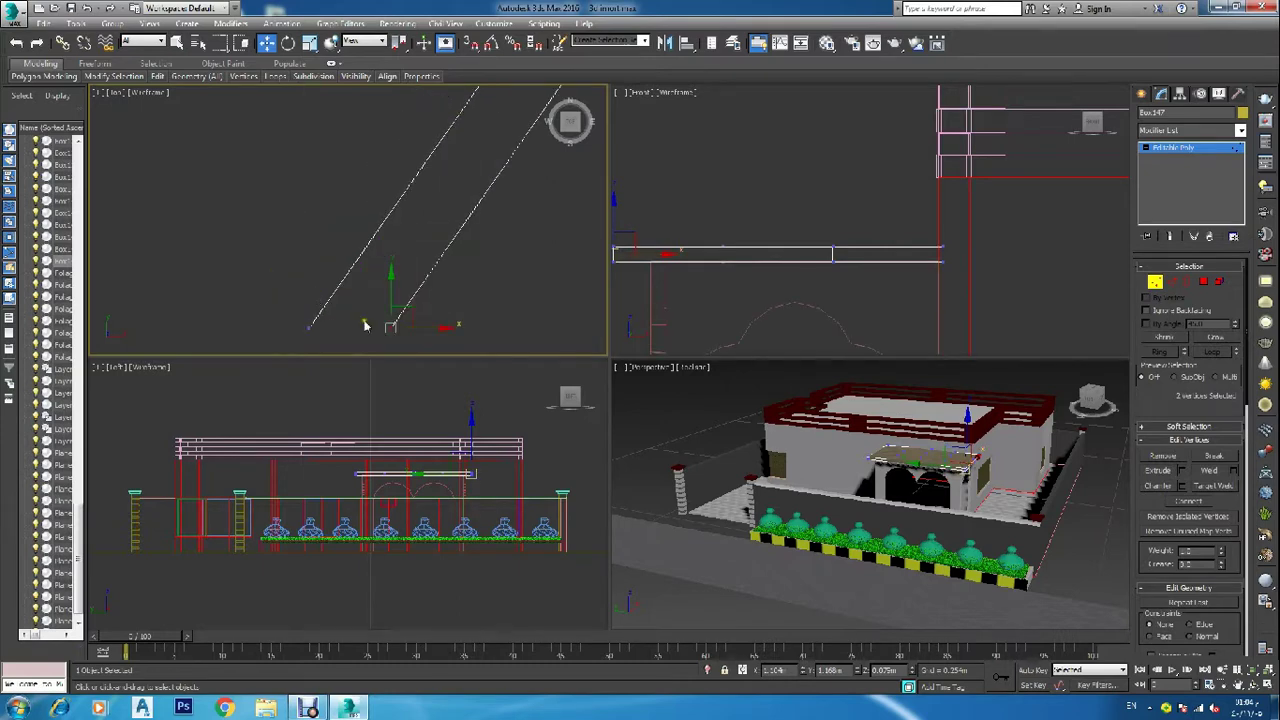
drag(423, 328, 342, 320)
scroll(342, 314, down, 6)
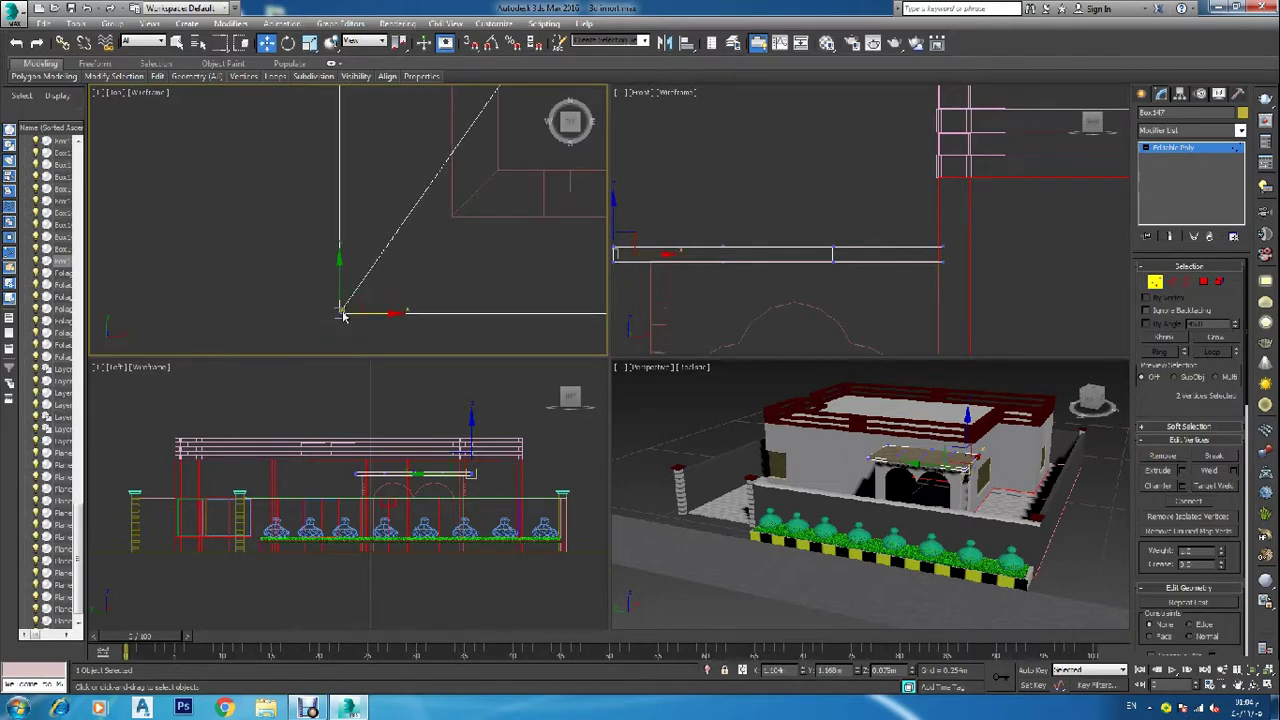
Move the remaining division vertices on the slab's lower short edge along X onto its house-side corner.
scroll(342, 310, down, 9)
scroll(432, 309, up, 6)
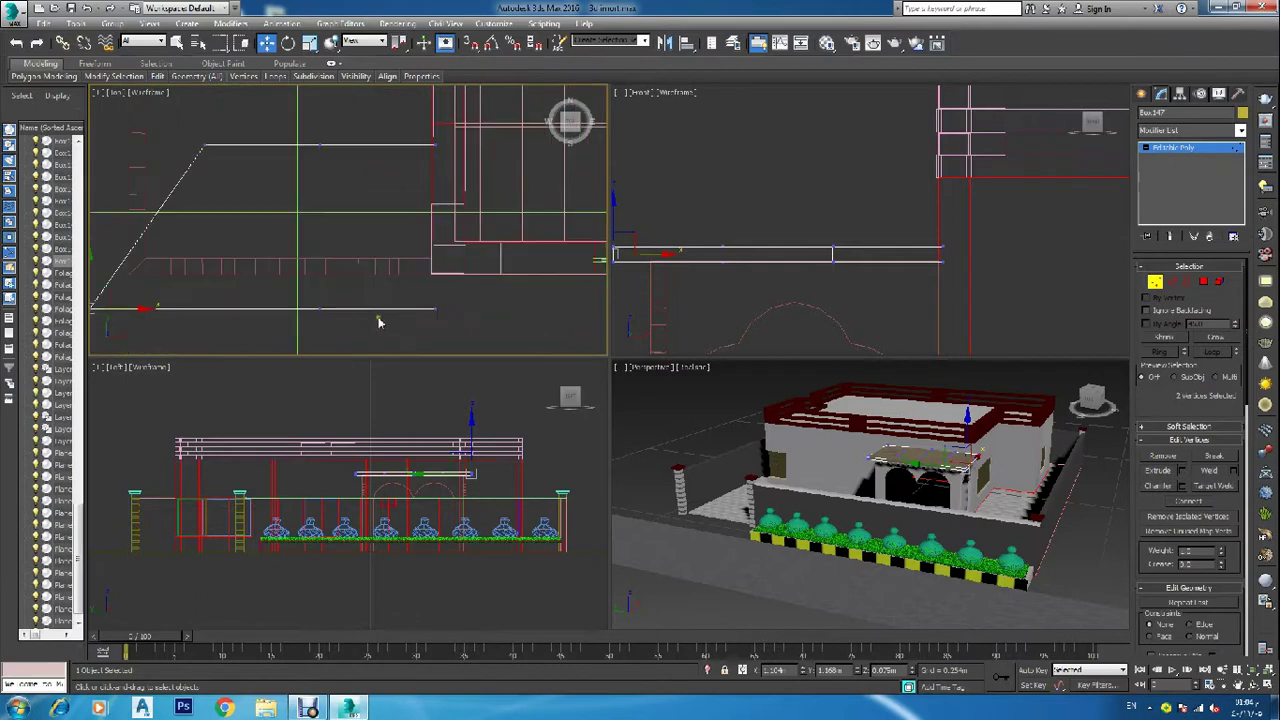
scroll(378, 322, up, 2)
drag(313, 325, 494, 312)
scroll(486, 309, up, 3)
scroll(460, 325, up, 3)
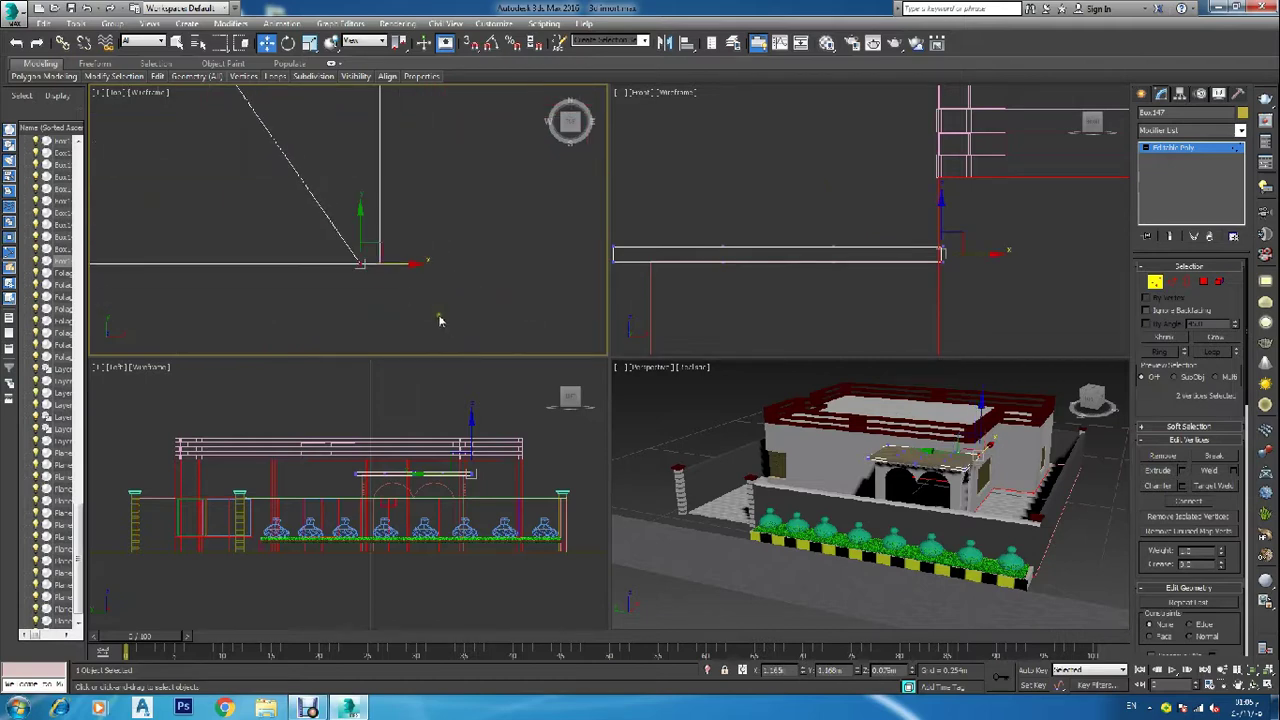
drag(397, 262, 363, 263)
scroll(394, 264, up, 4)
scroll(250, 234, up, 2)
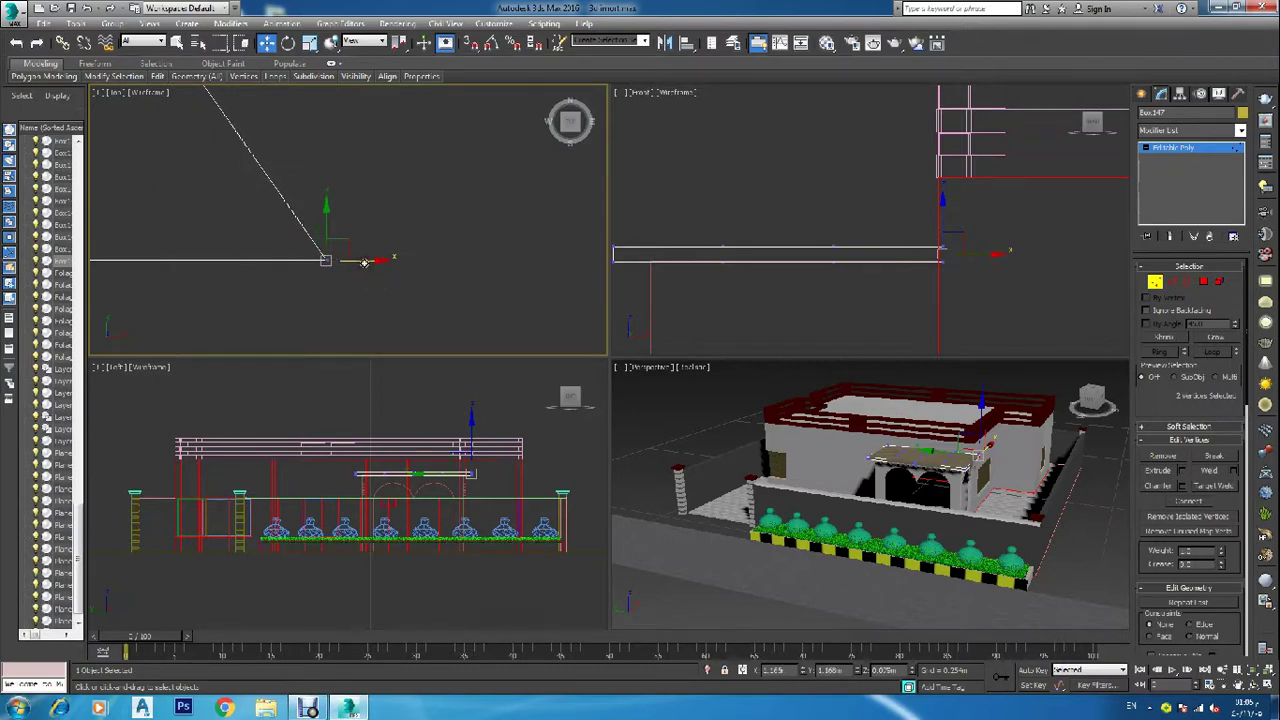
Move the nearest division vertices on the slab's house-side long edge along Y onto the lower house-side corner.
scroll(365, 273, down, 10)
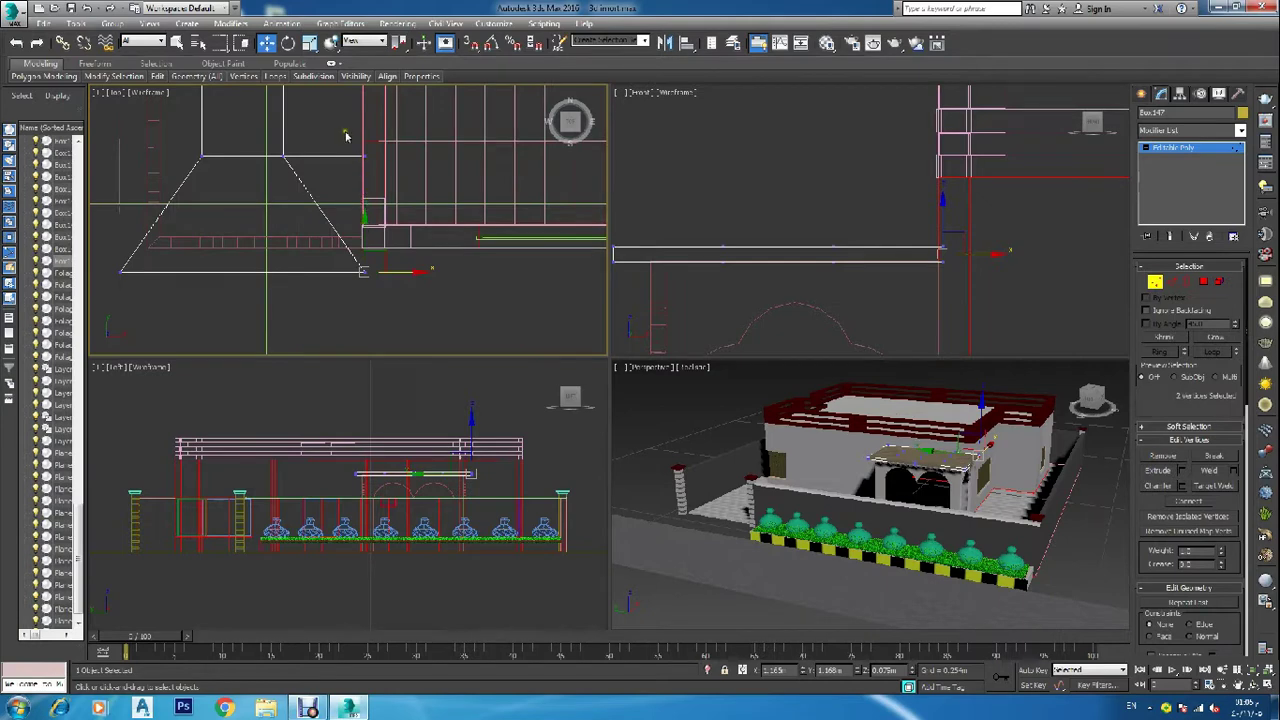
drag(346, 134, 375, 177)
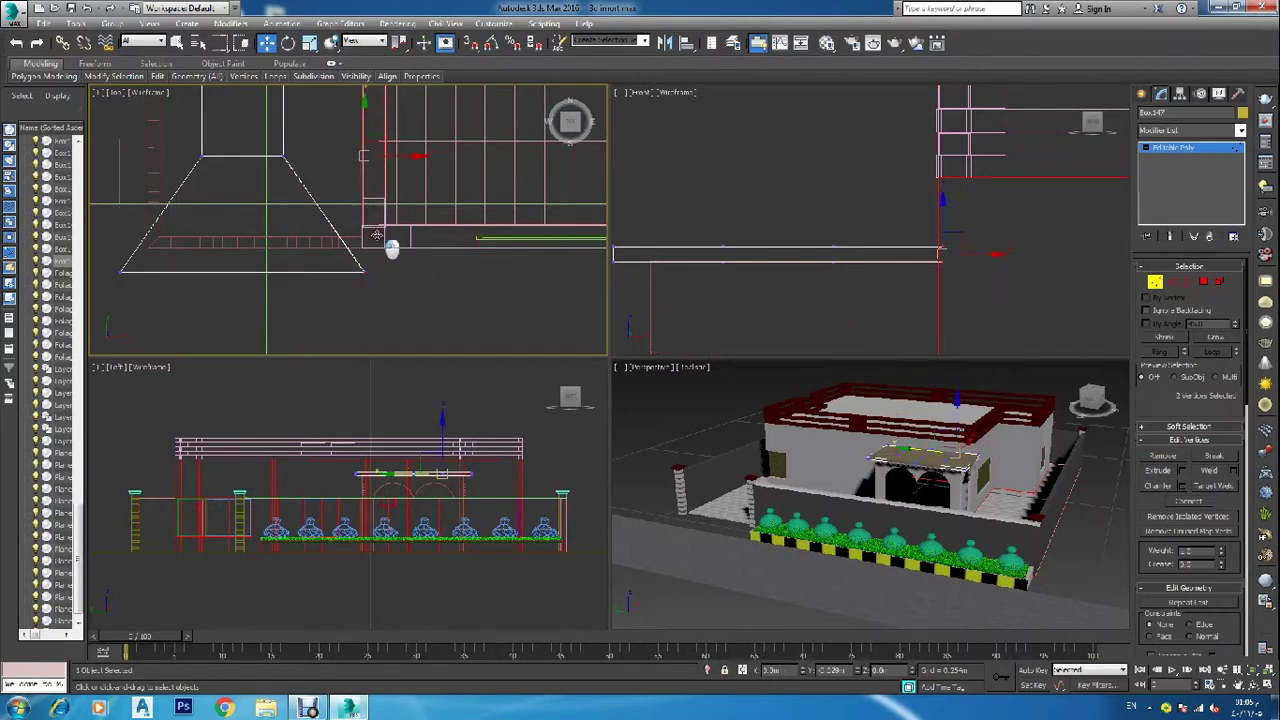
drag(376, 235, 439, 201)
scroll(369, 277, up, 8)
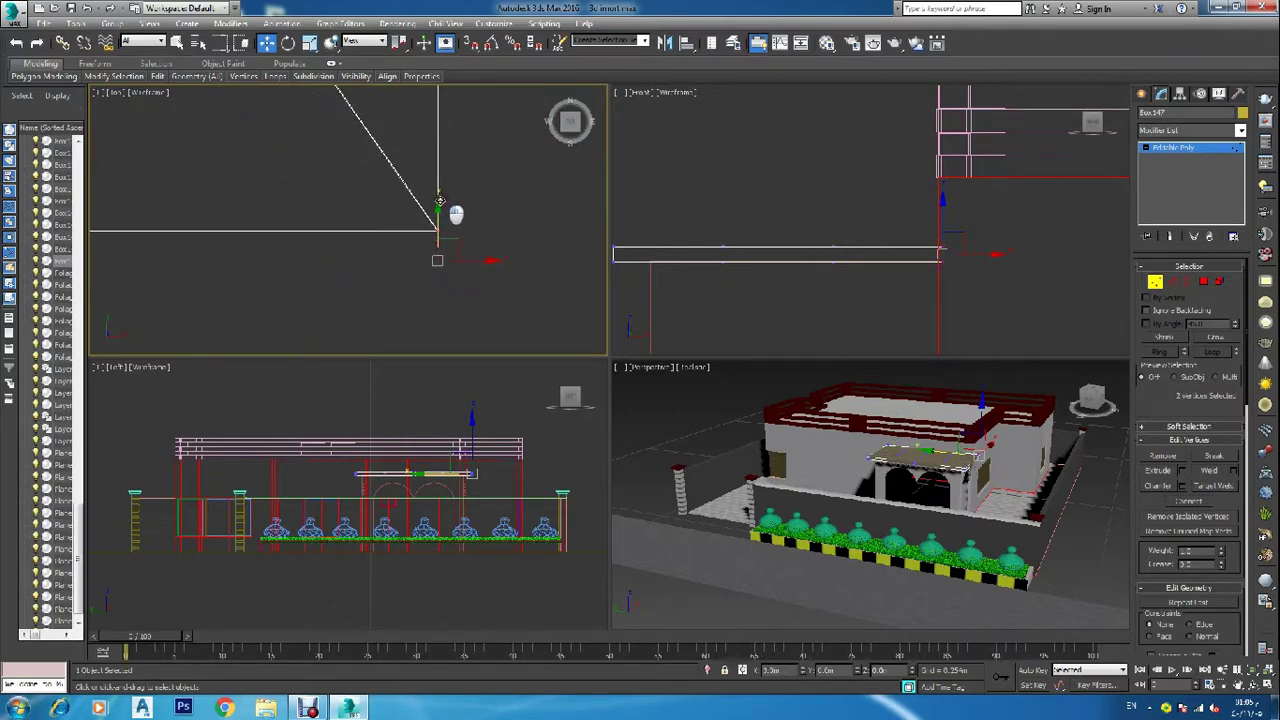
middle_drag(437, 206, 461, 300)
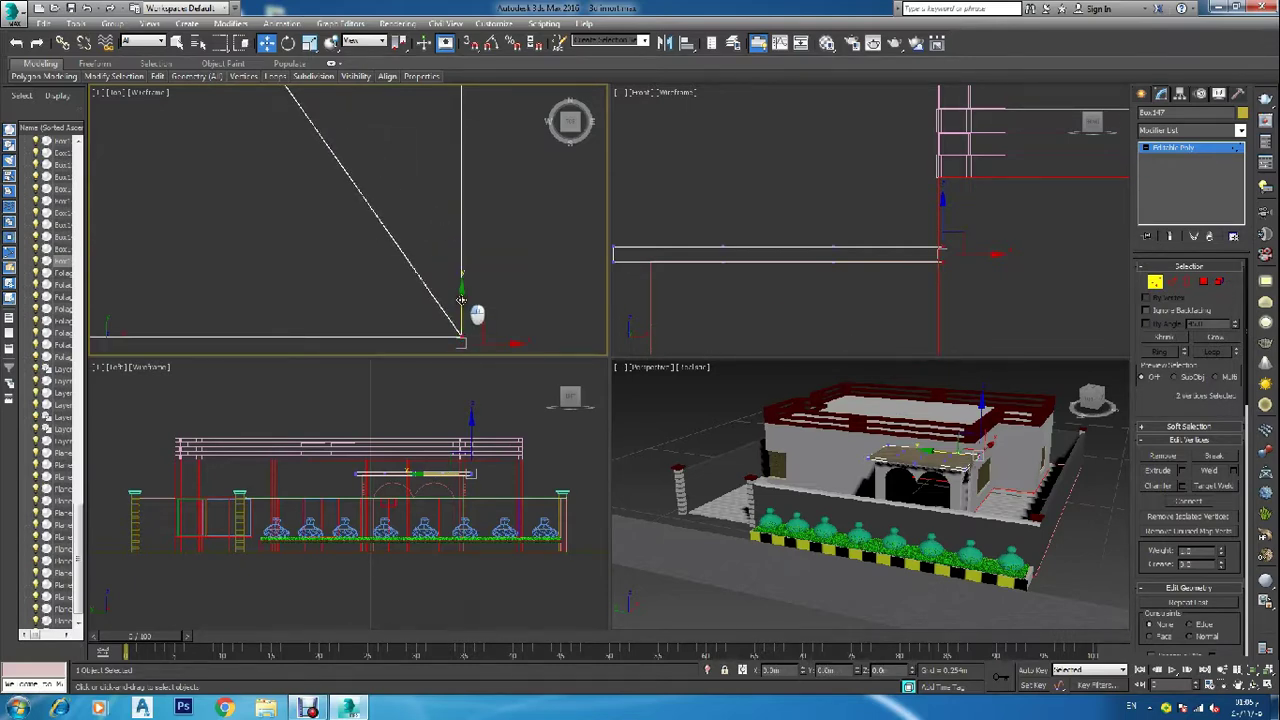
scroll(471, 298, down, 5)
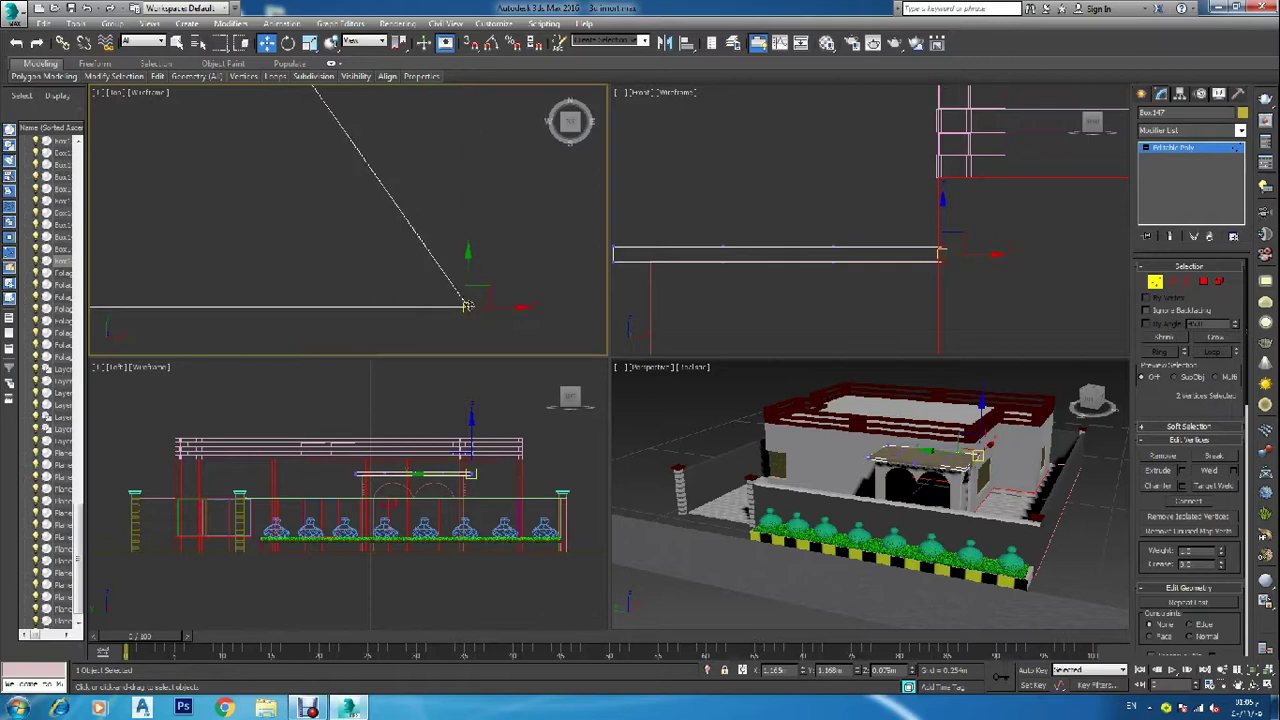
Raise the slab's six inner top vertices in the front view to form a hipped roof, and leave vertex editing with the roof deselected.
scroll(470, 318, down, 5)
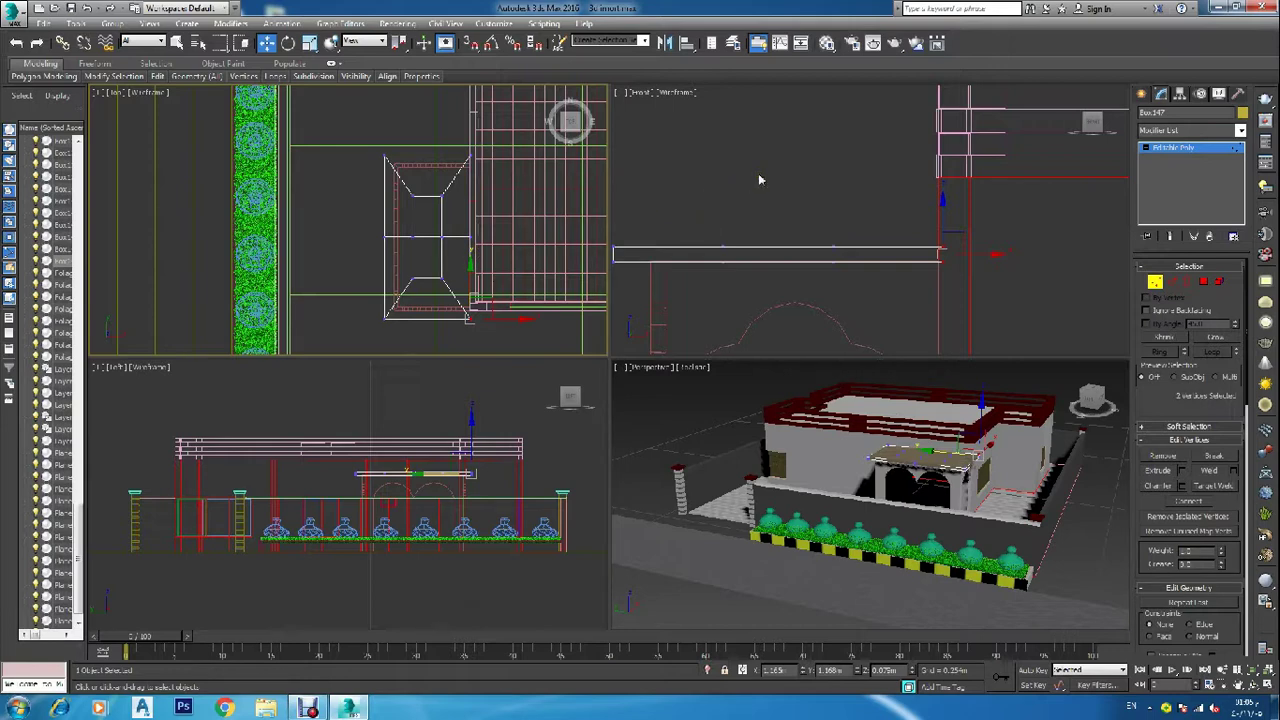
click(818, 195)
drag(845, 204, 708, 256)
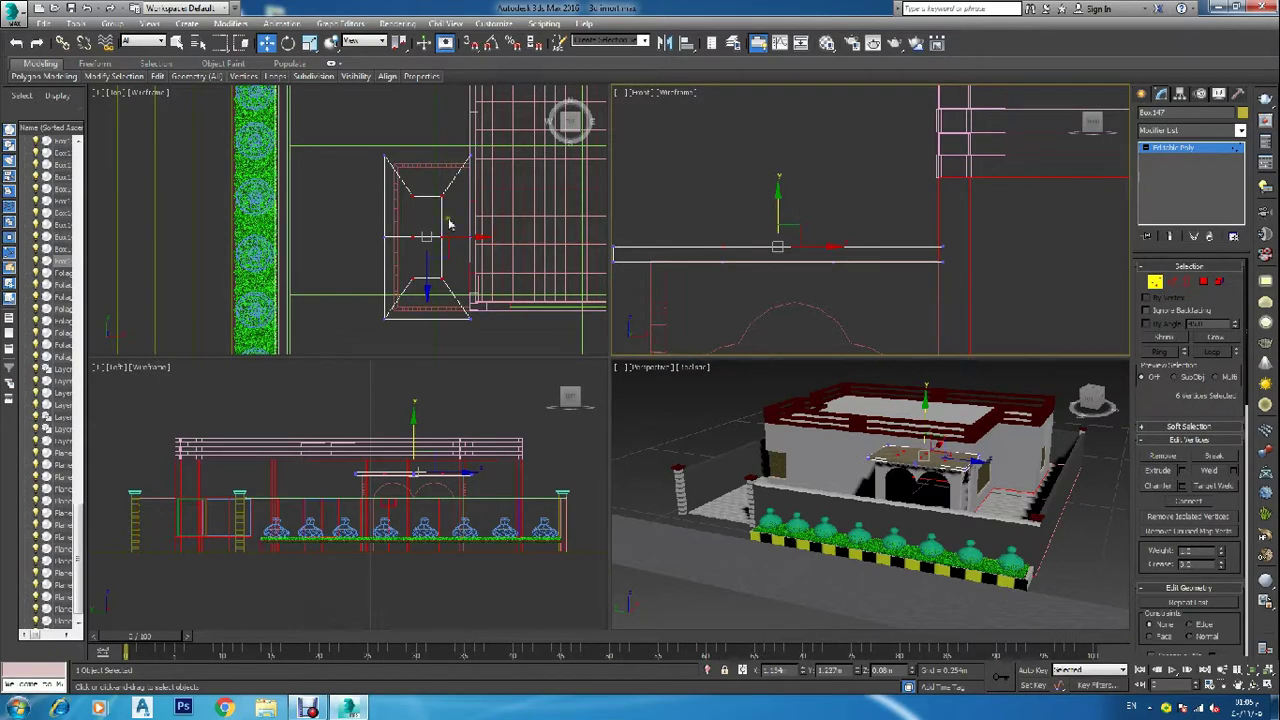
click(1158, 471)
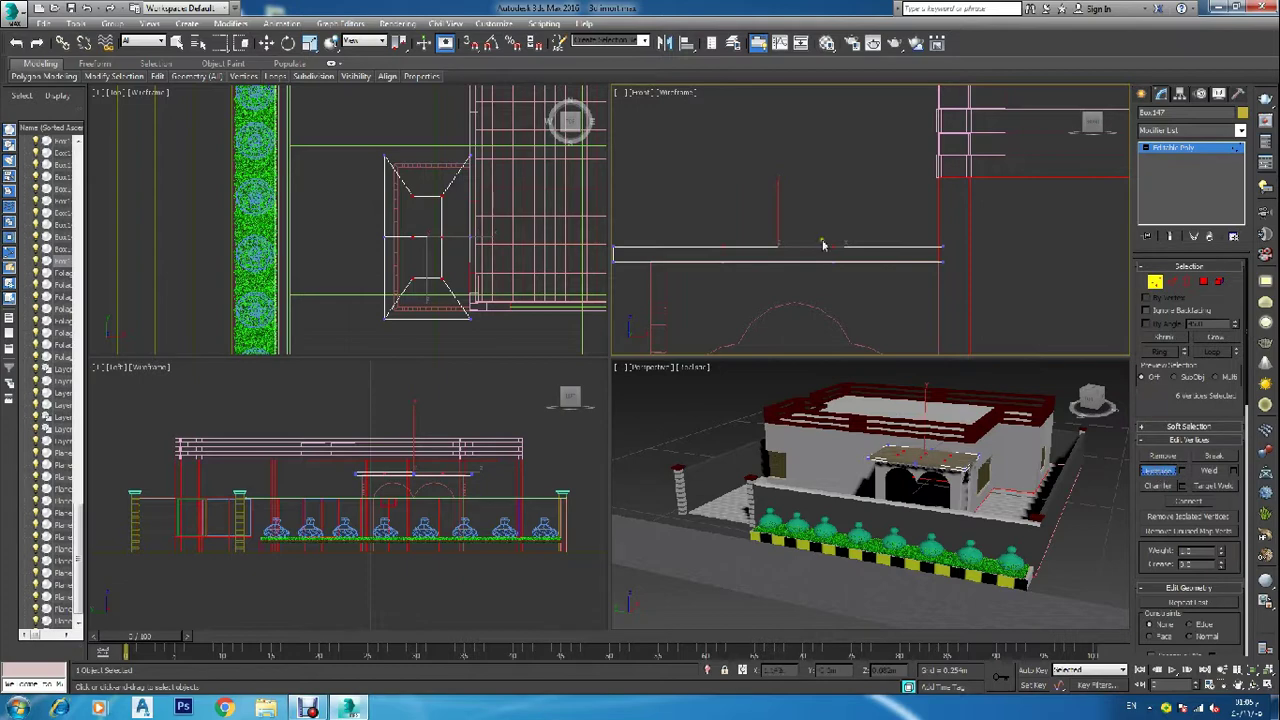
key(w)
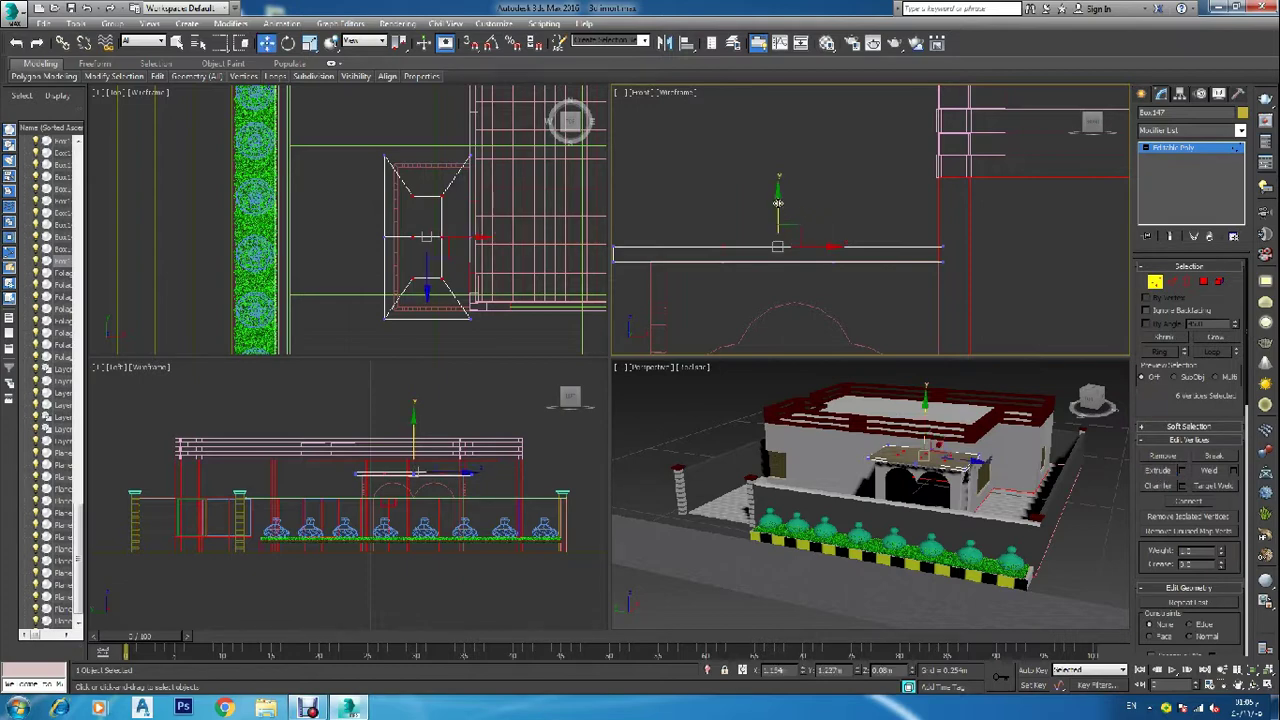
drag(778, 203, 767, 142)
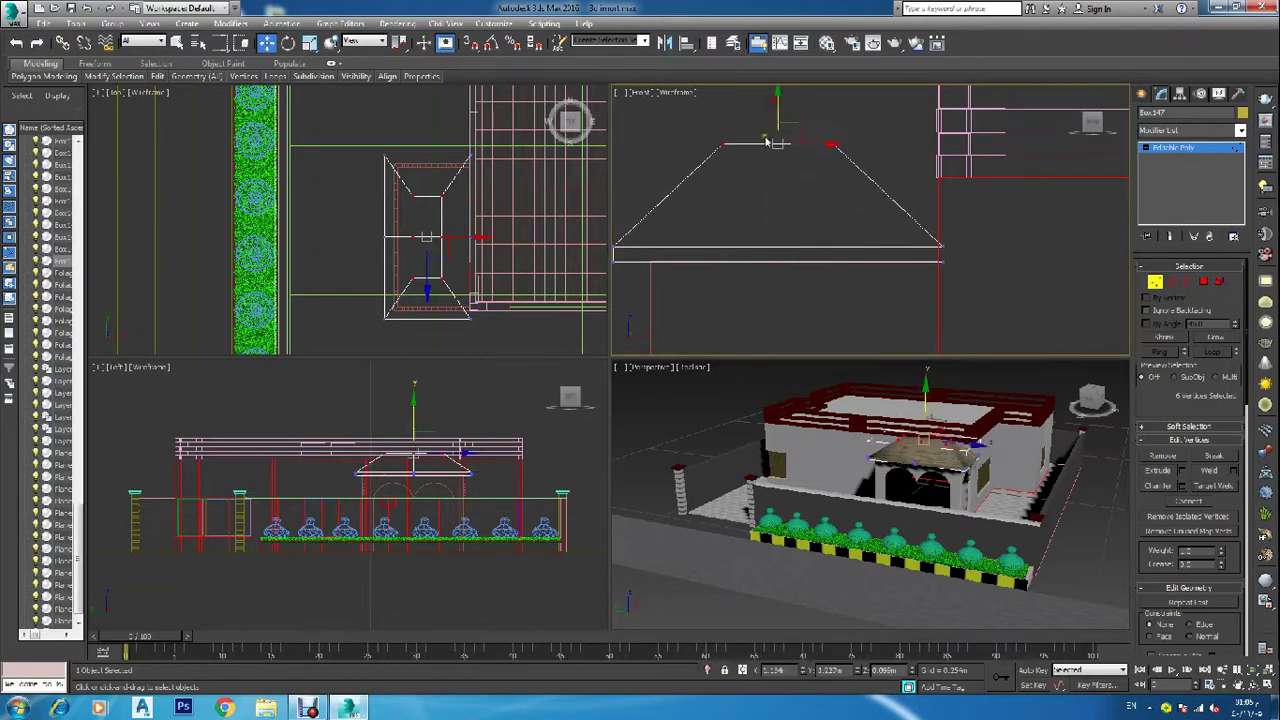
click(1156, 281)
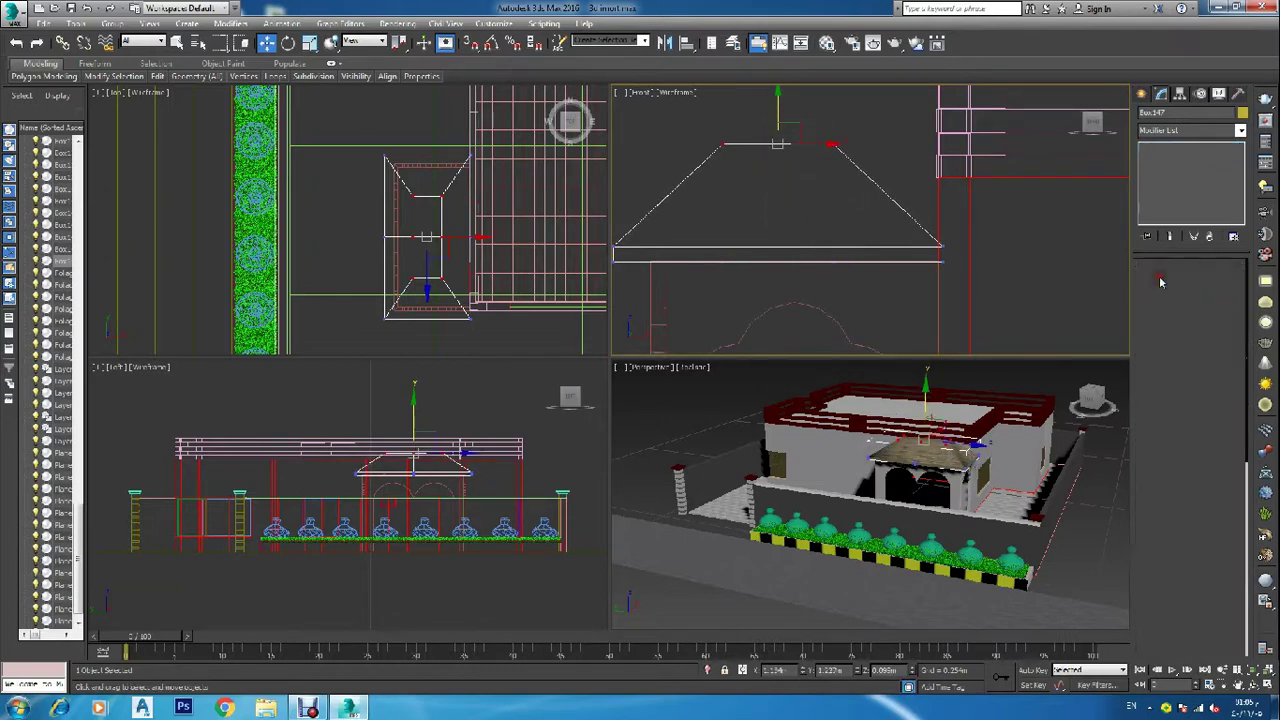
click(909, 185)
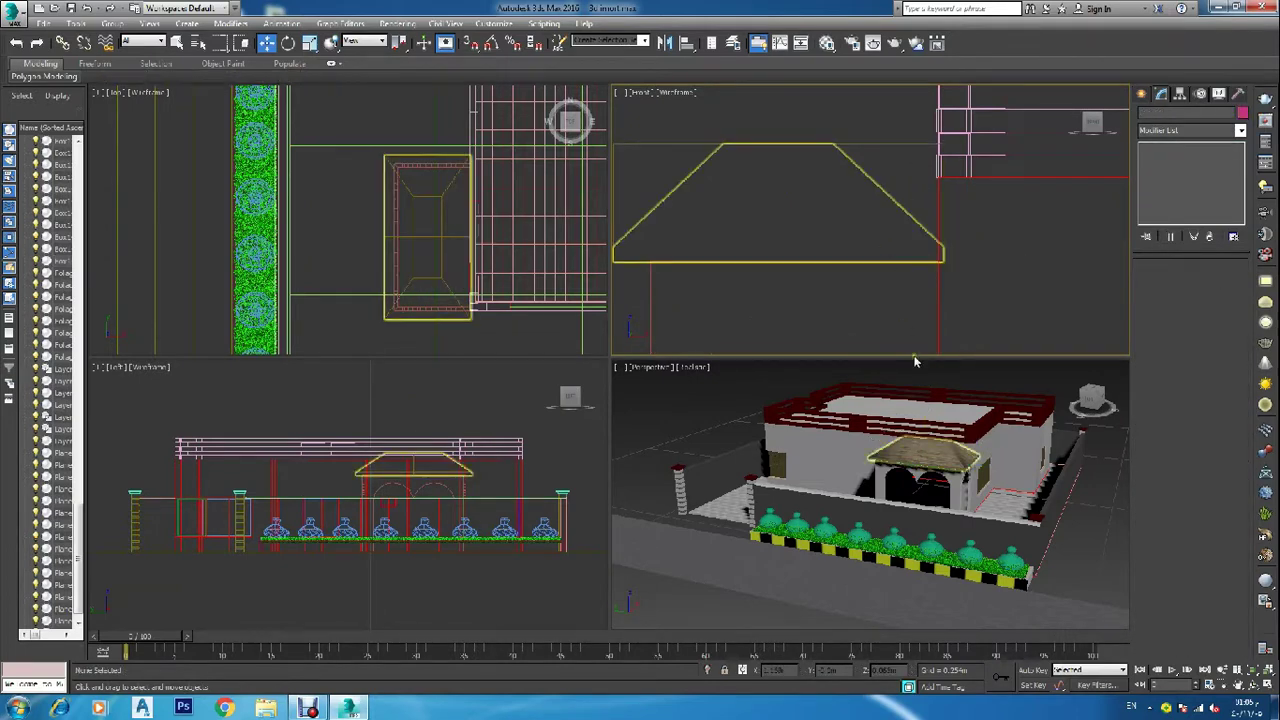
Increase the U and V tiling of the wood bitmap on the porch roof's material.
scroll(934, 462, up, 2)
scroll(934, 462, up, 4)
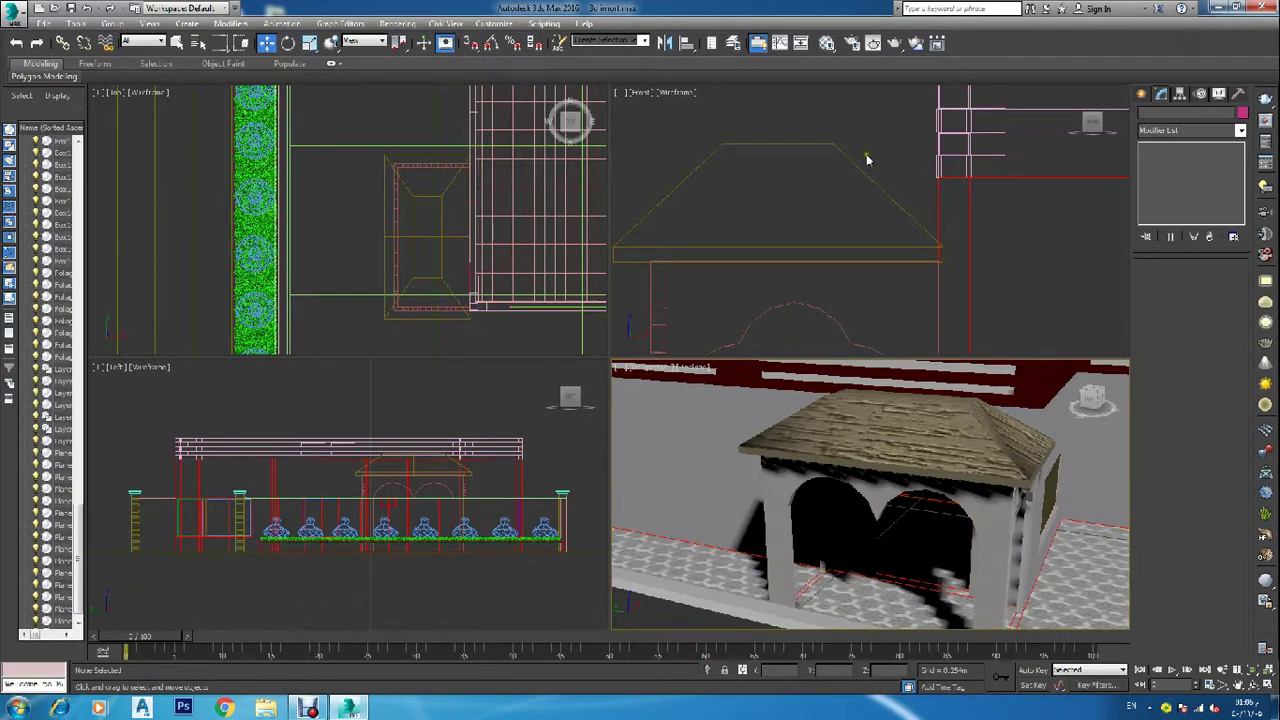
key(m)
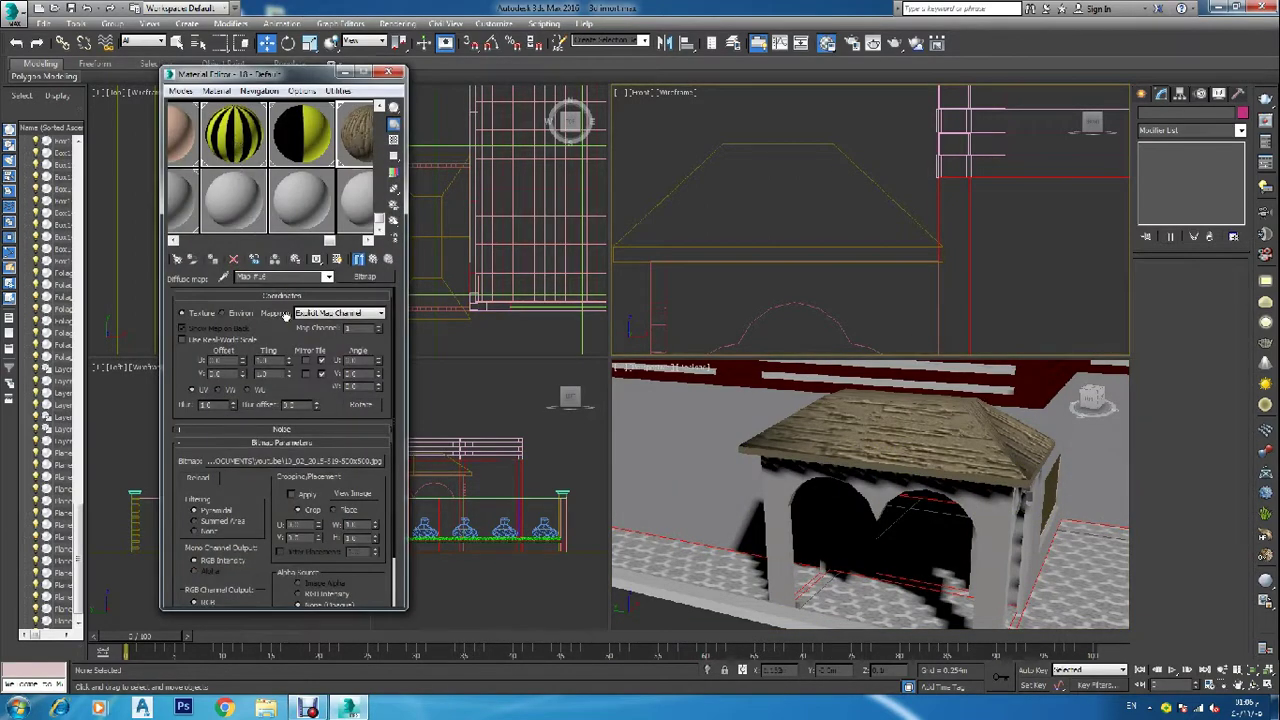
drag(288, 361, 289, 376)
click(289, 375)
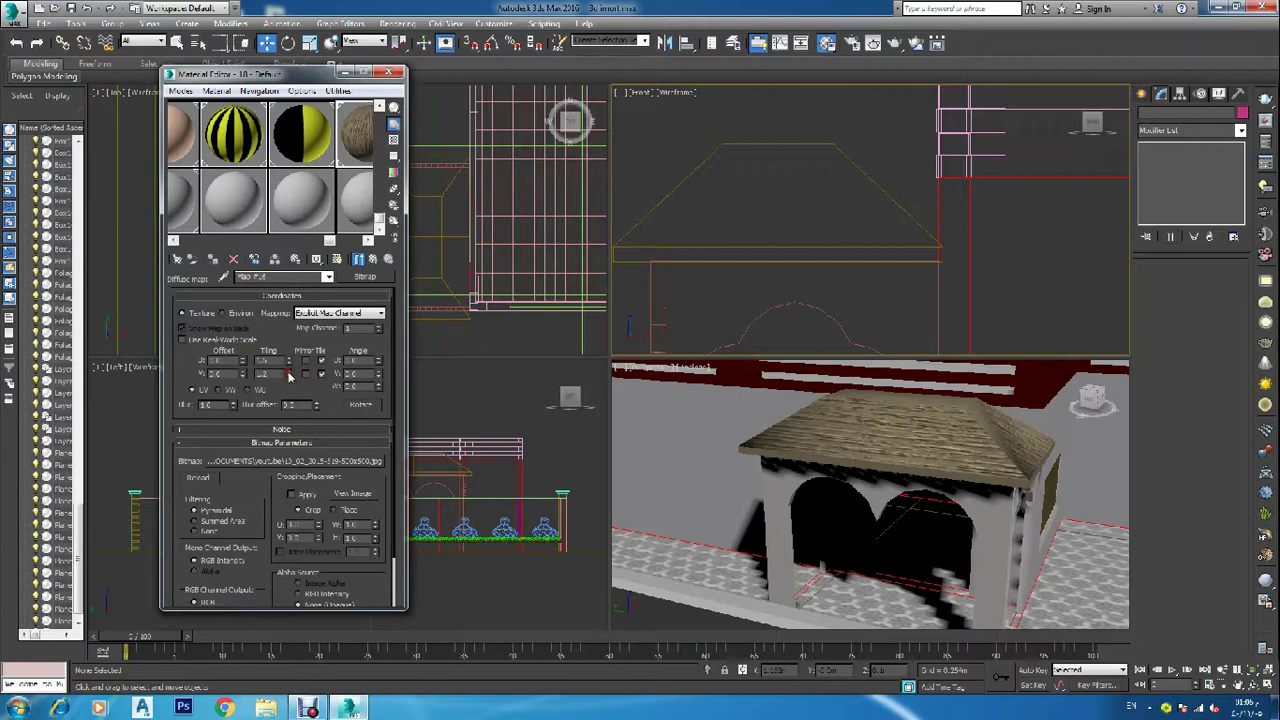
click(397, 72)
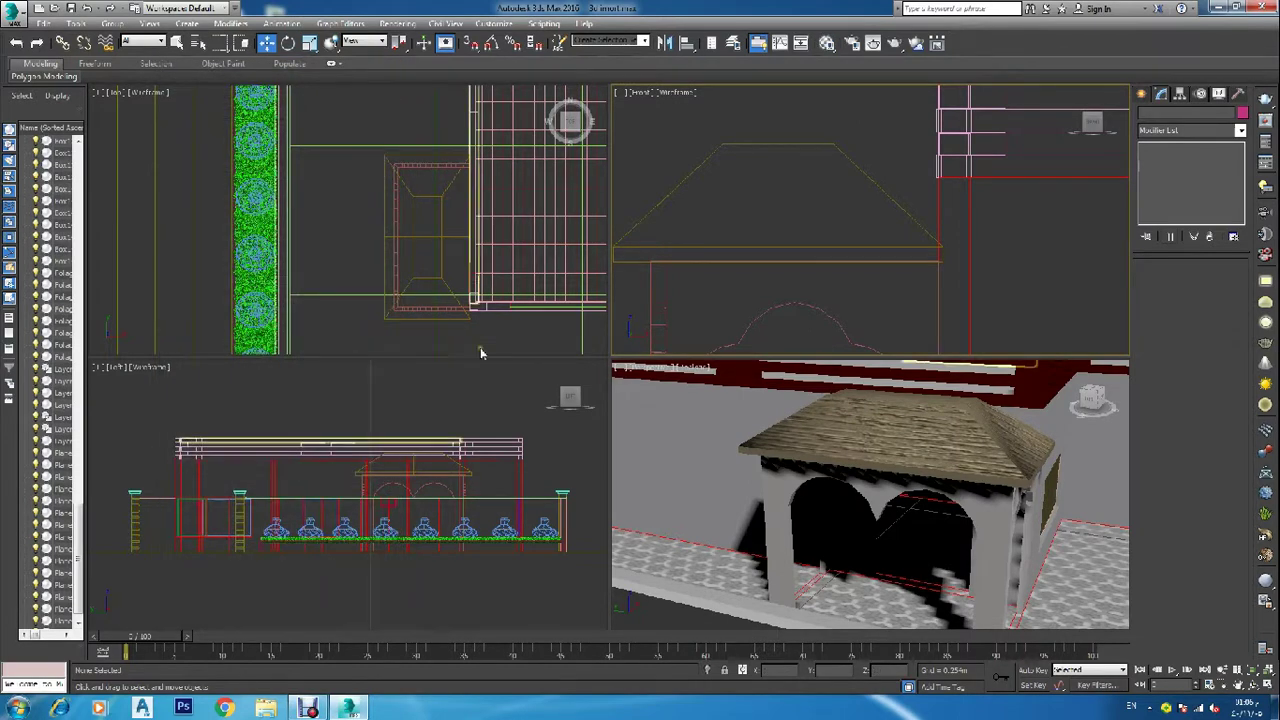
Render the perspective view with the whole house framed from the street side.
scroll(491, 344, down, 4)
right_click(666, 423)
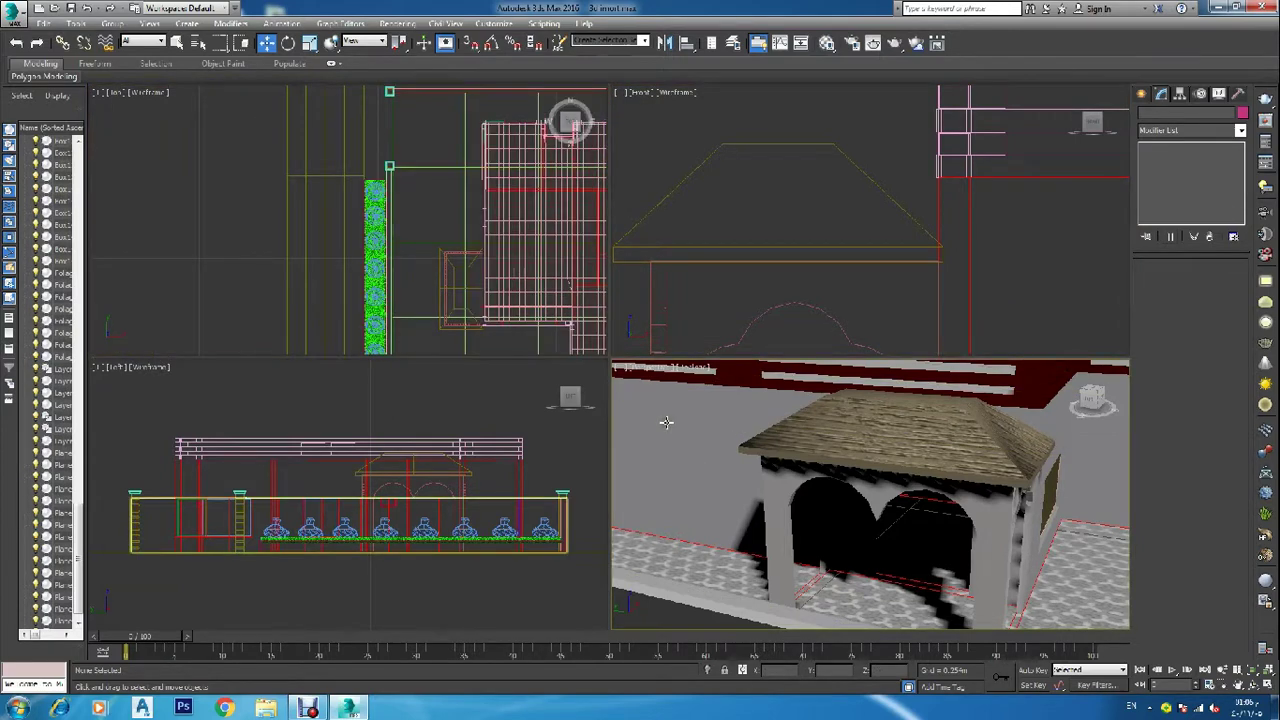
scroll(672, 425, down, 5)
scroll(676, 426, down, 7)
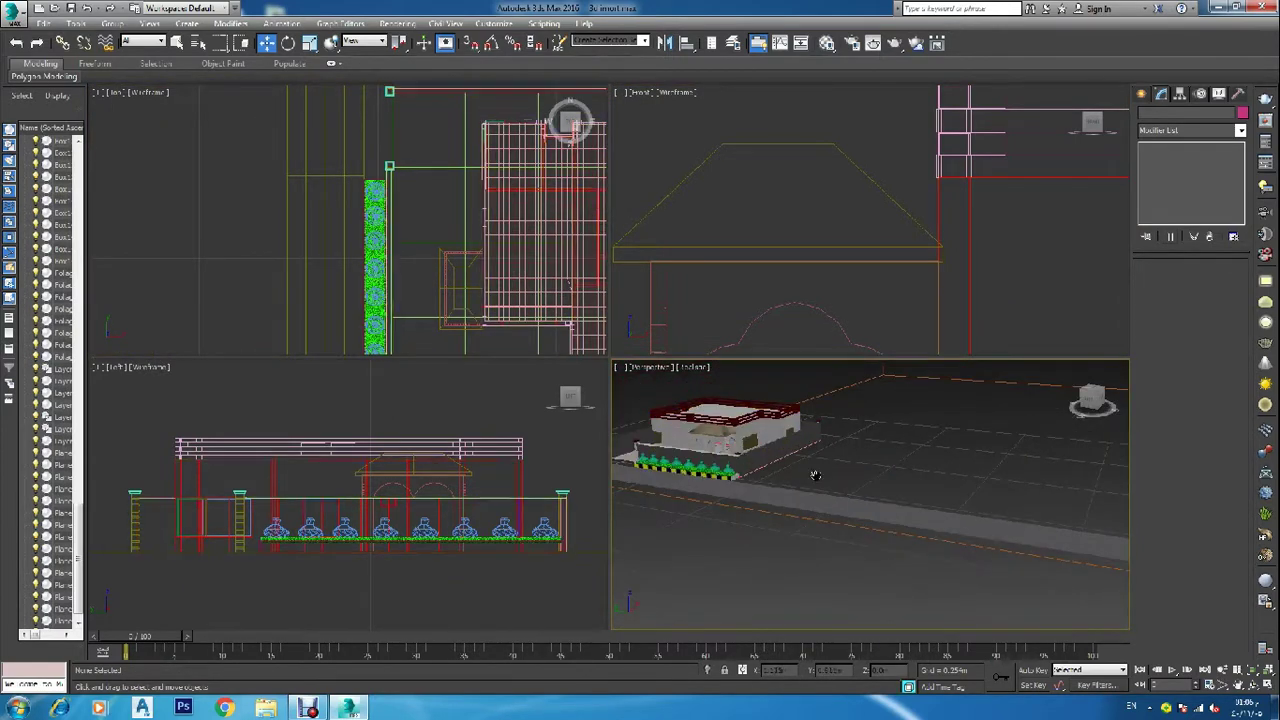
middle_drag(892, 472, 954, 500)
scroll(796, 478, up, 4)
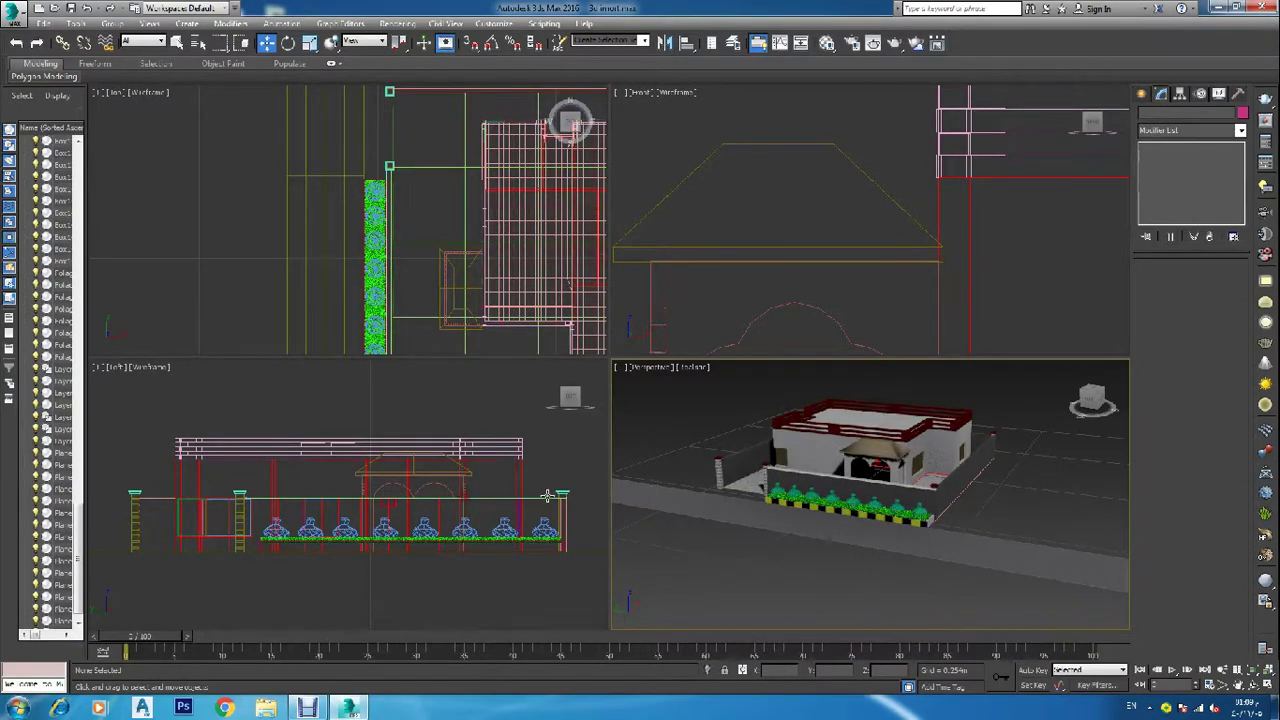
scroll(745, 585, up, 3)
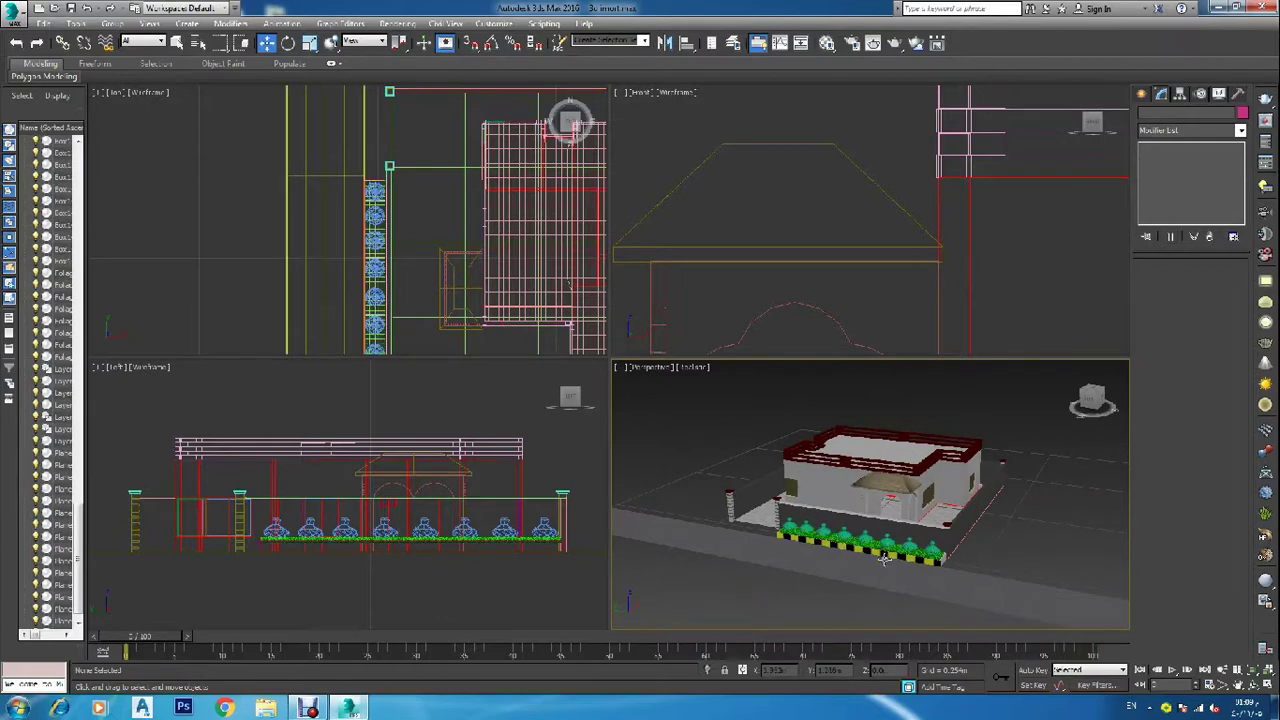
alt+middle_drag(885, 543, 850, 565)
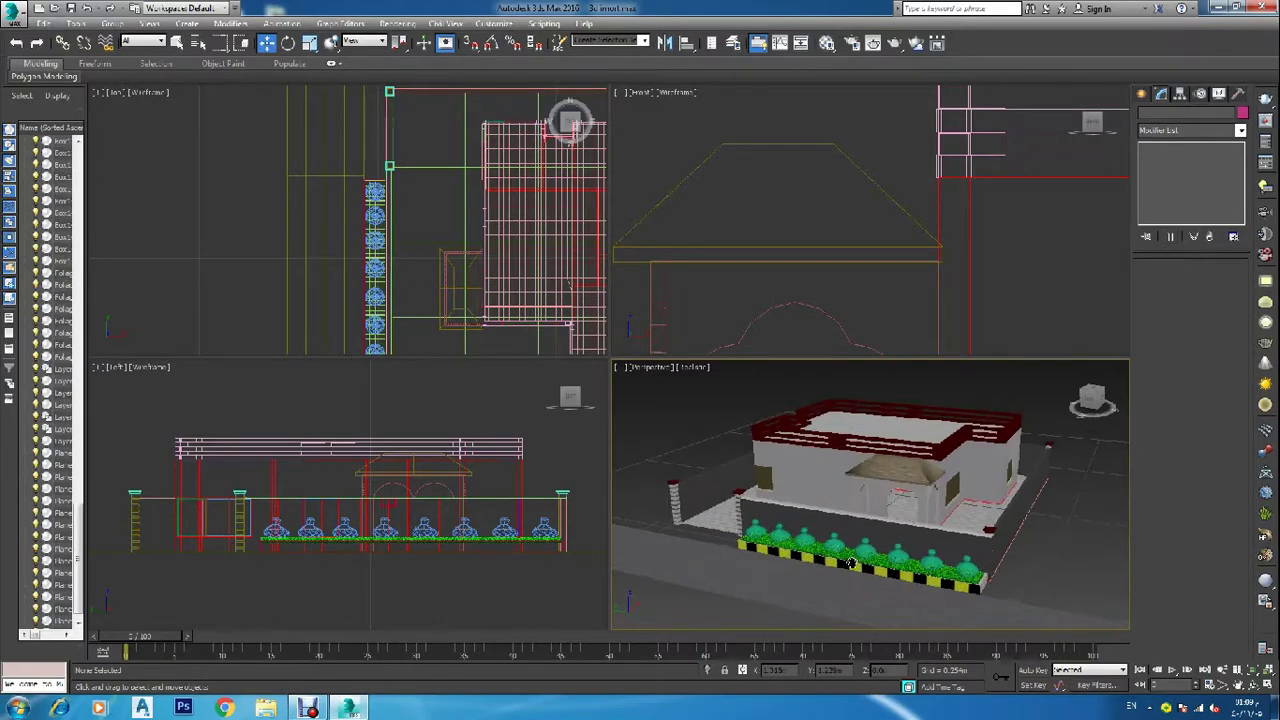
click(850, 563)
key(shift+q)
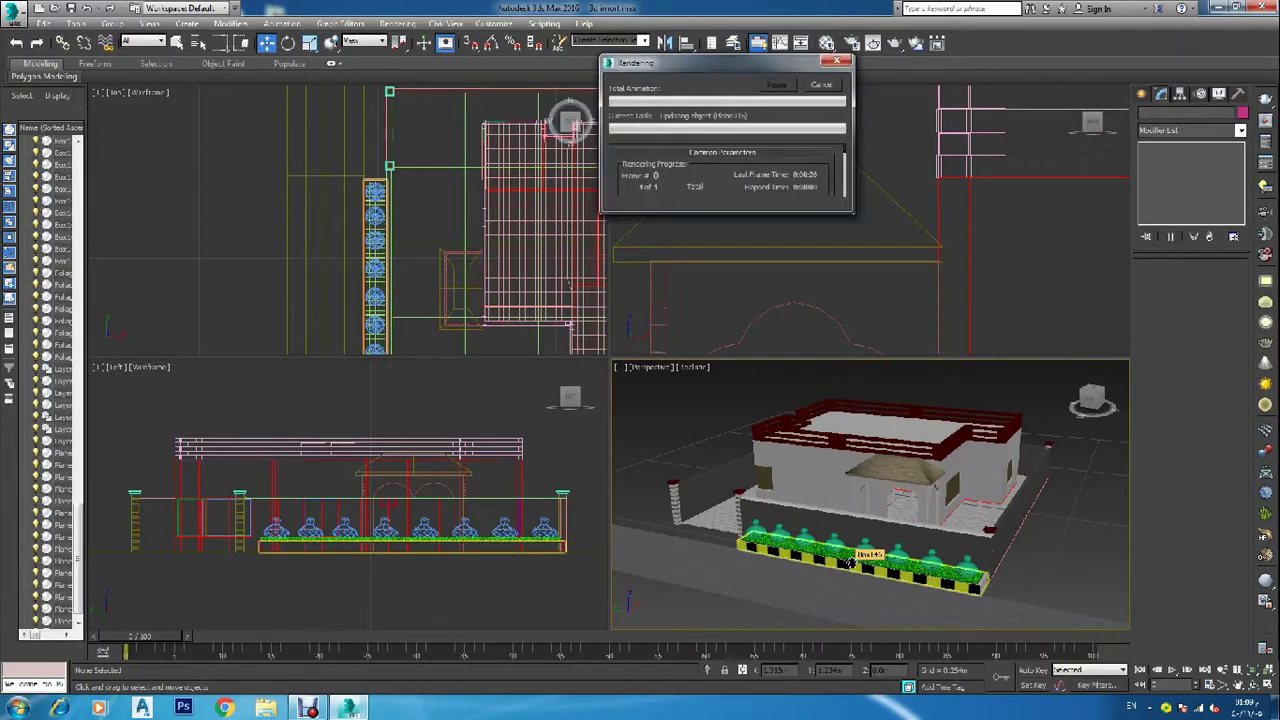